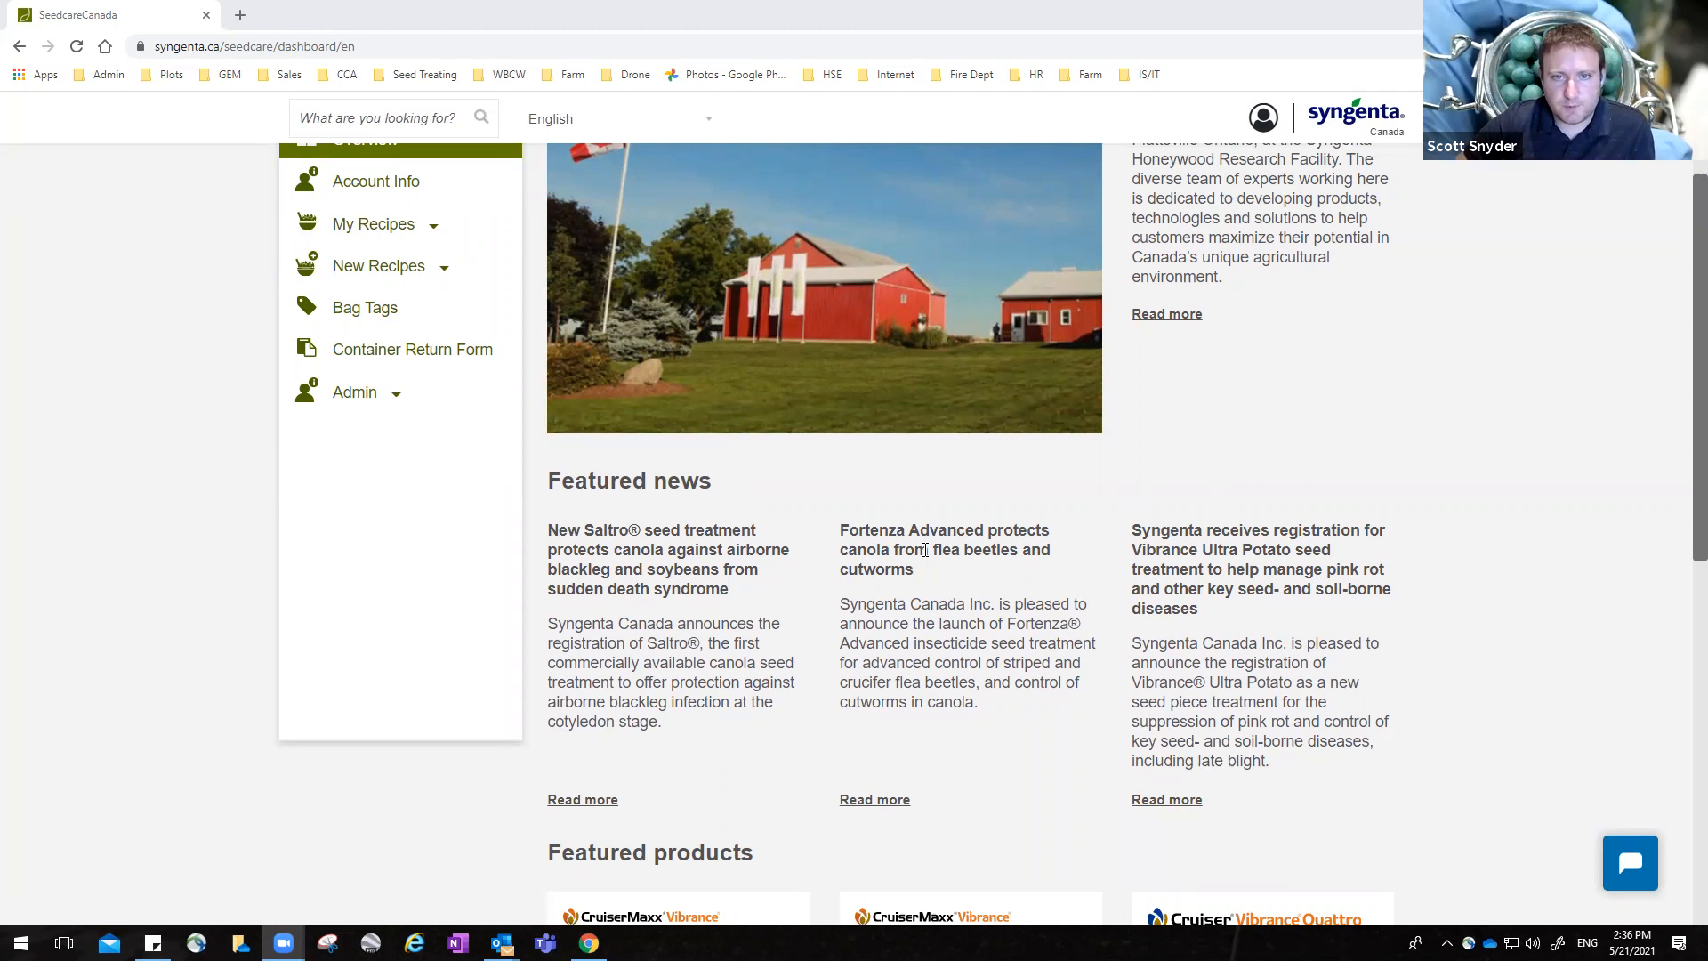
Look through the featured news and page through the featured products on the Seedcare dashboard.
{"action": "scroll", "coordinate": [925, 550], "scroll_direction": "down", "scroll_amount": 3}
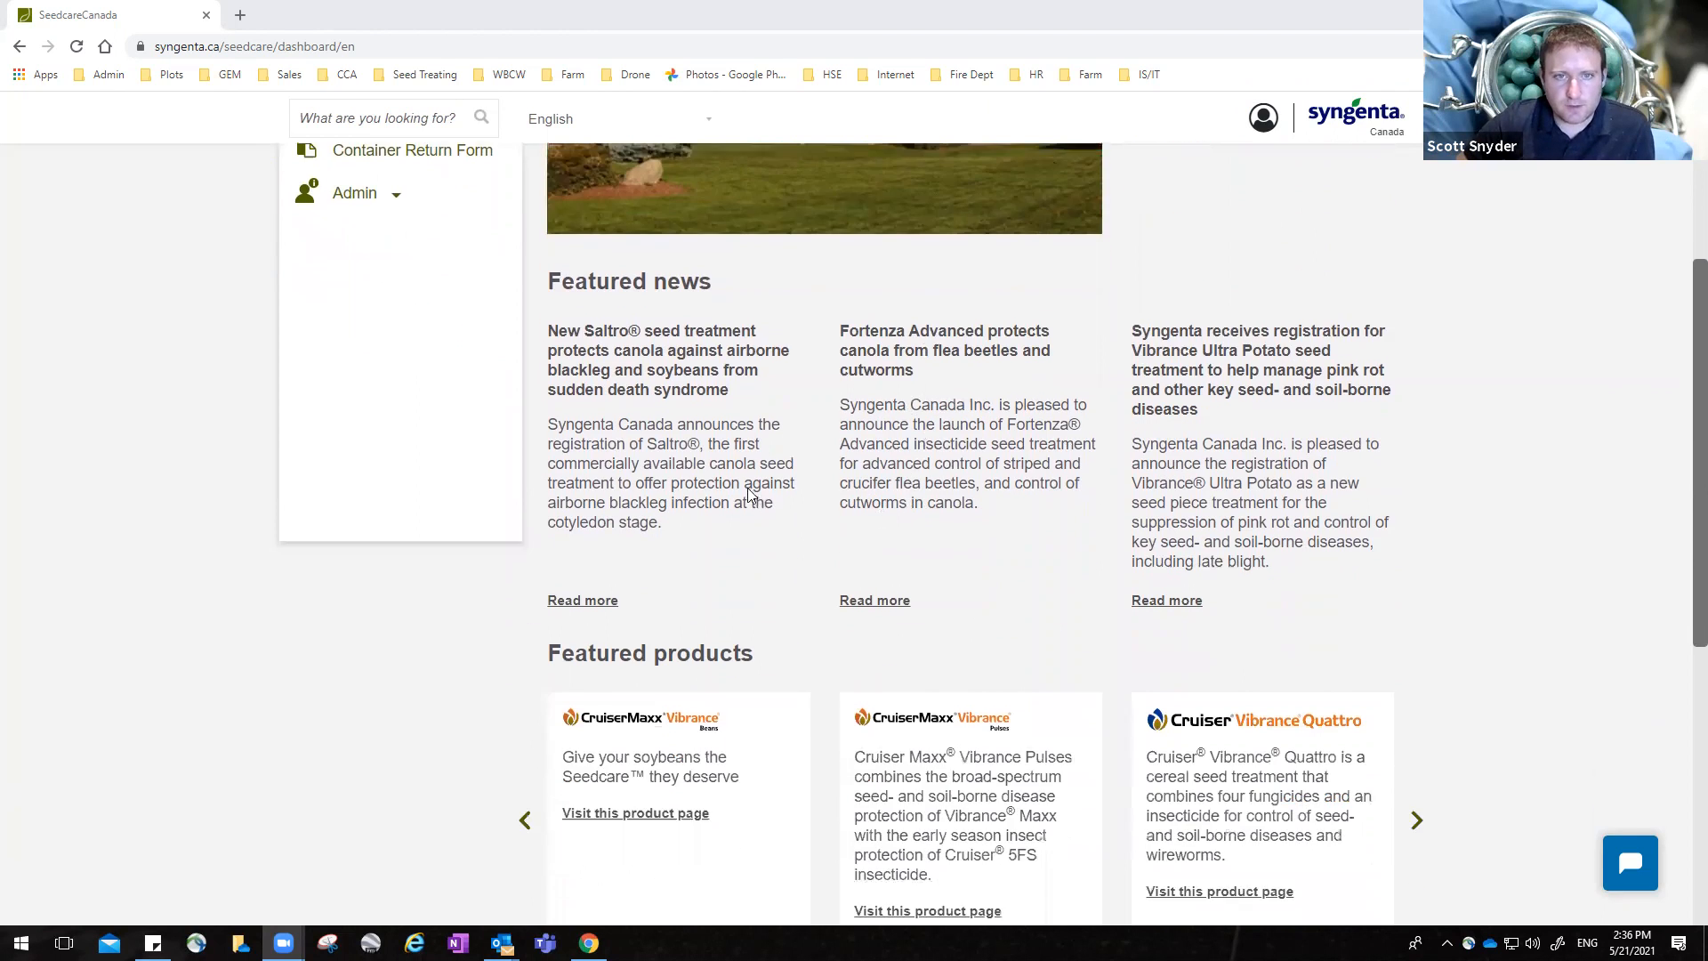
{"action": "scroll", "coordinate": [747, 495], "scroll_direction": "down", "scroll_amount": 3}
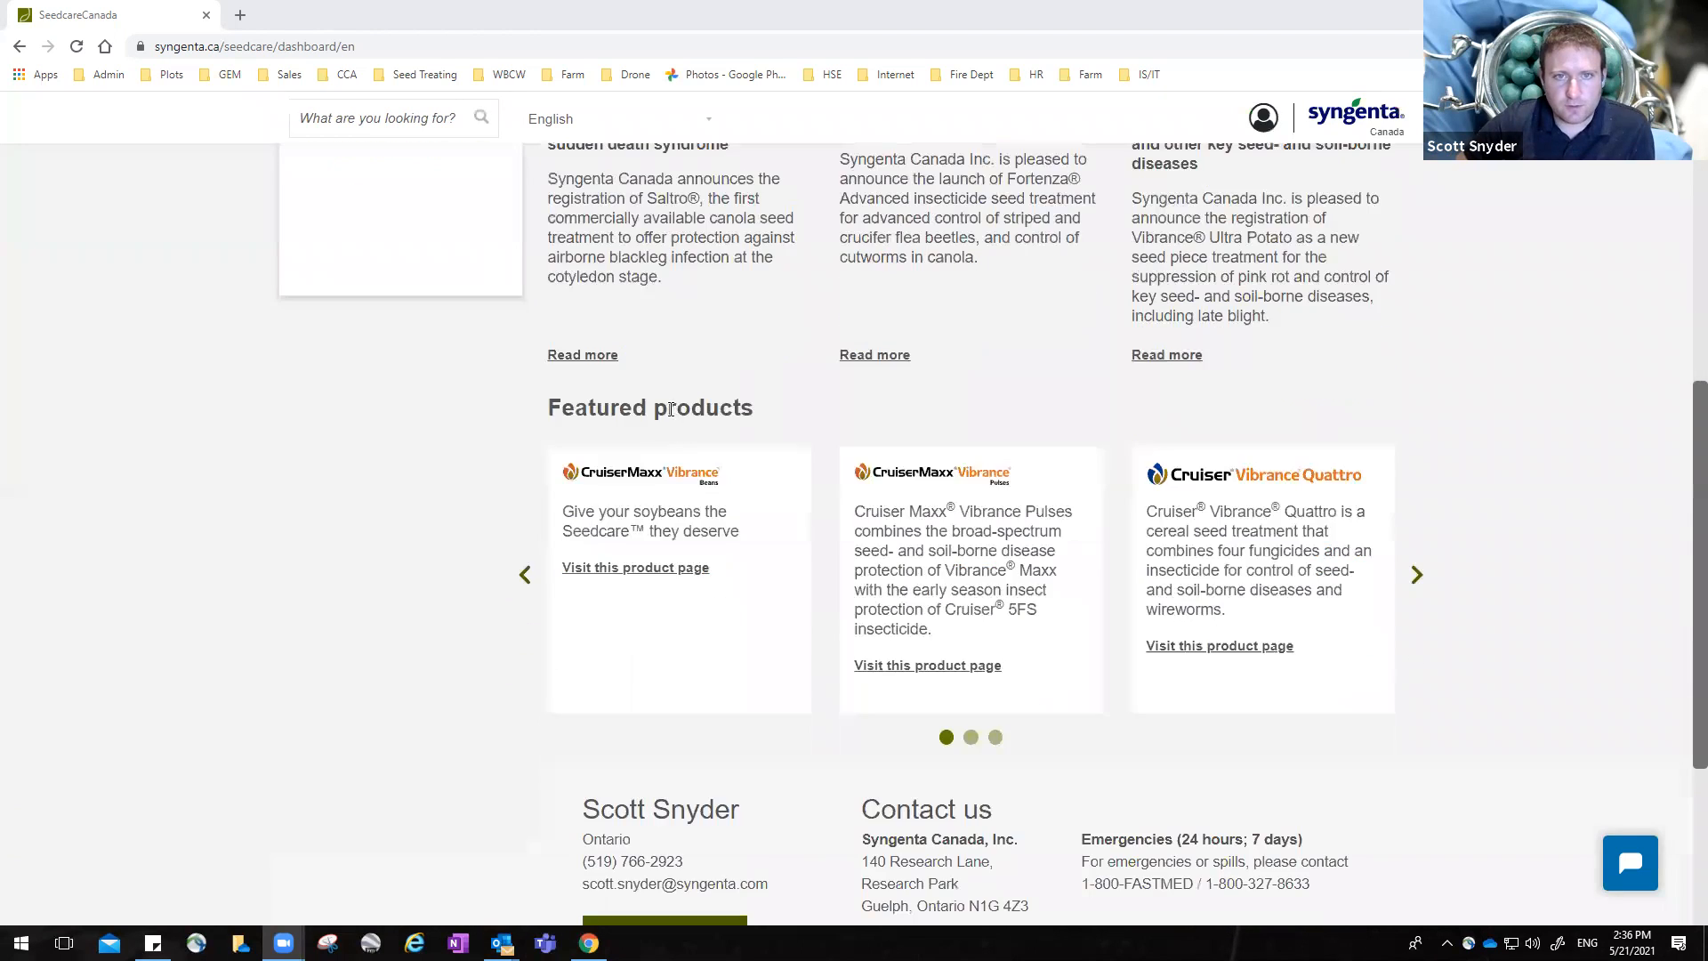
{"action": "left_click", "coordinate": [1417, 583]}
{"action": "left_click", "coordinate": [1417, 582]}
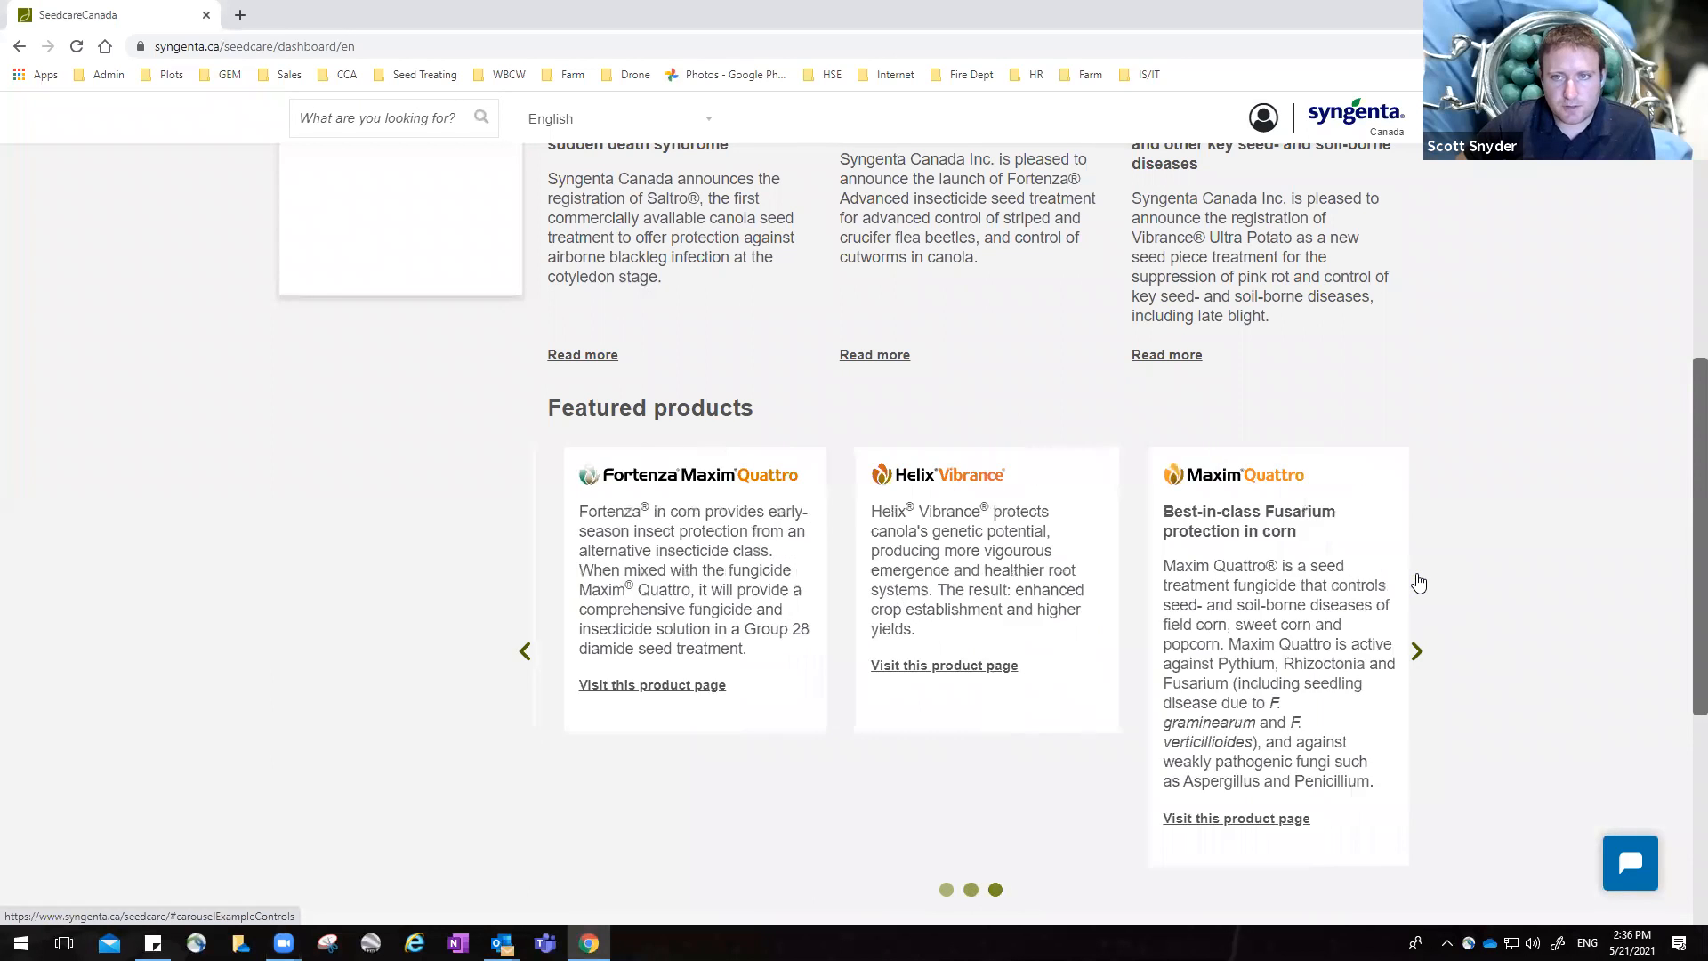
{"action": "scroll", "coordinate": [889, 578], "scroll_direction": "down", "scroll_amount": 2}
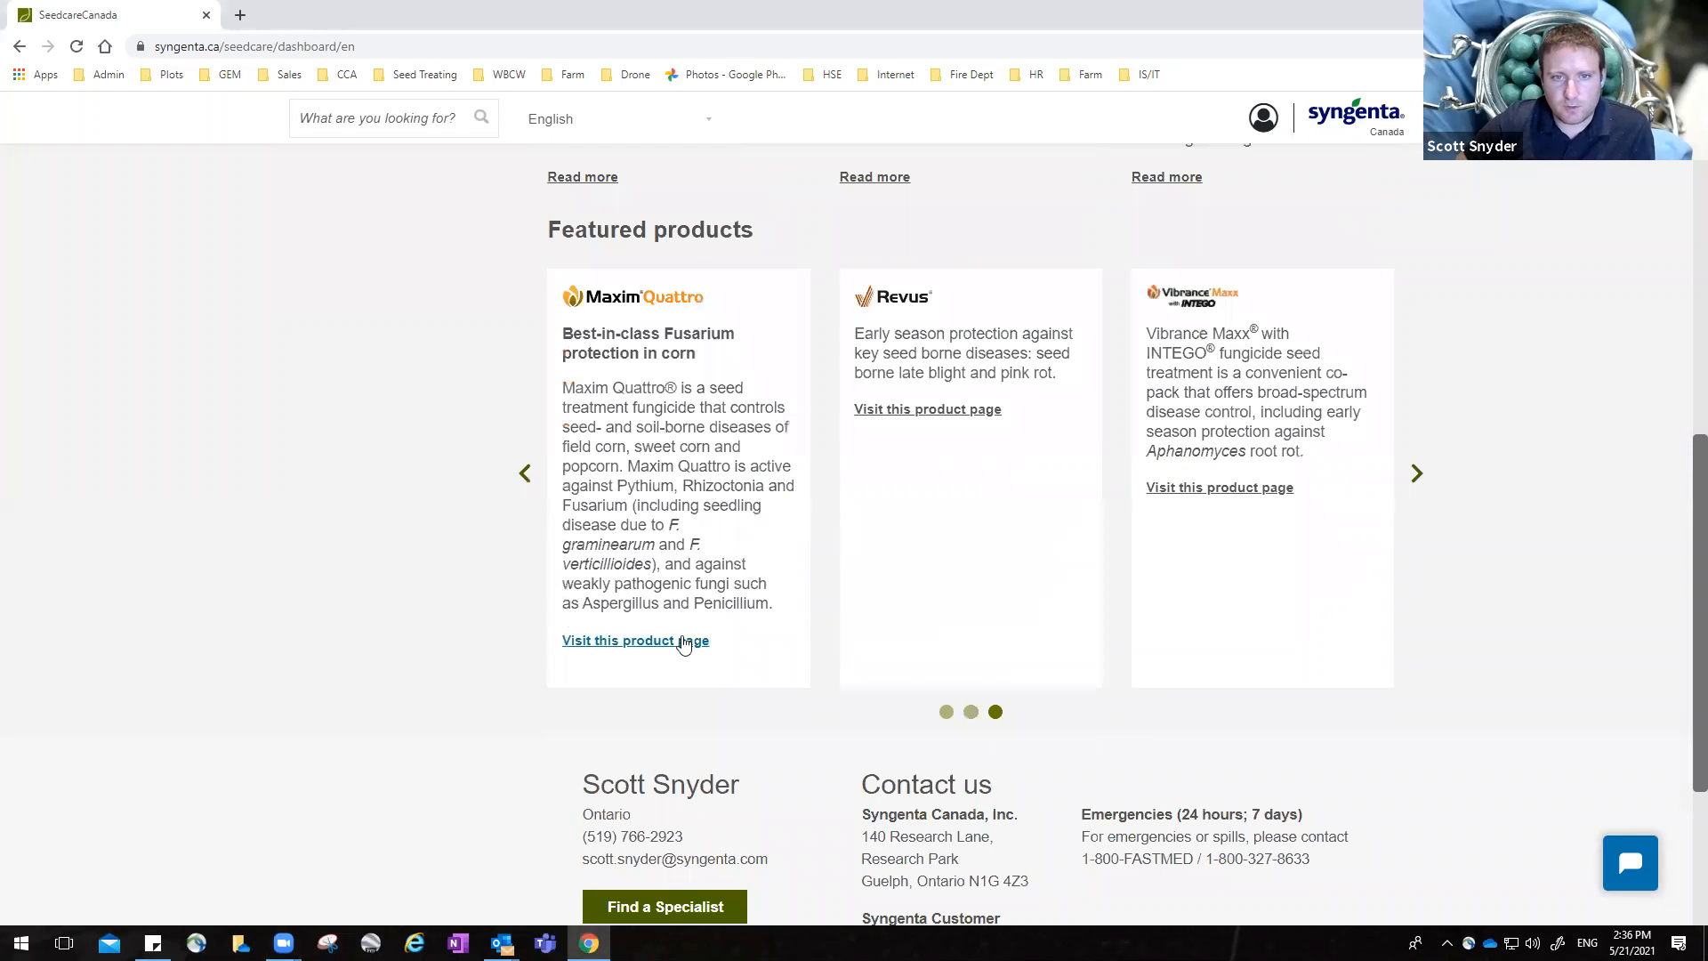
{"action": "left_click", "coordinate": [1413, 480]}
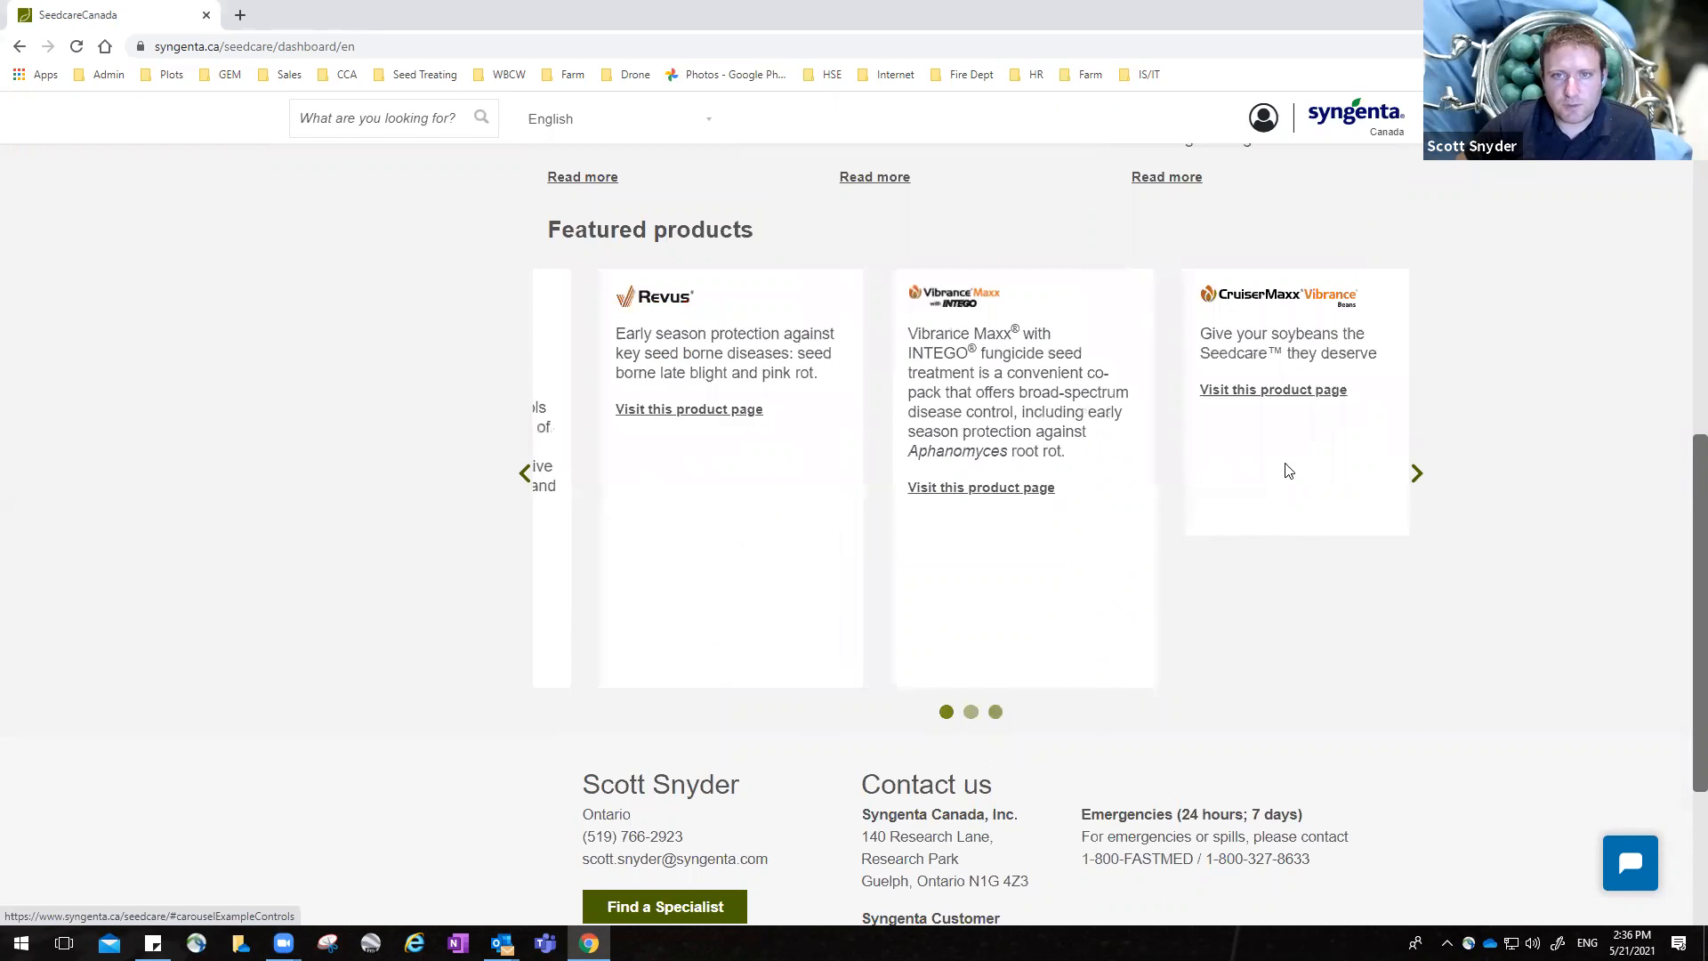
Review the dashboard's overview, featured news and featured products sections again.
{"action": "scroll", "coordinate": [778, 476], "scroll_direction": "up", "scroll_amount": 4}
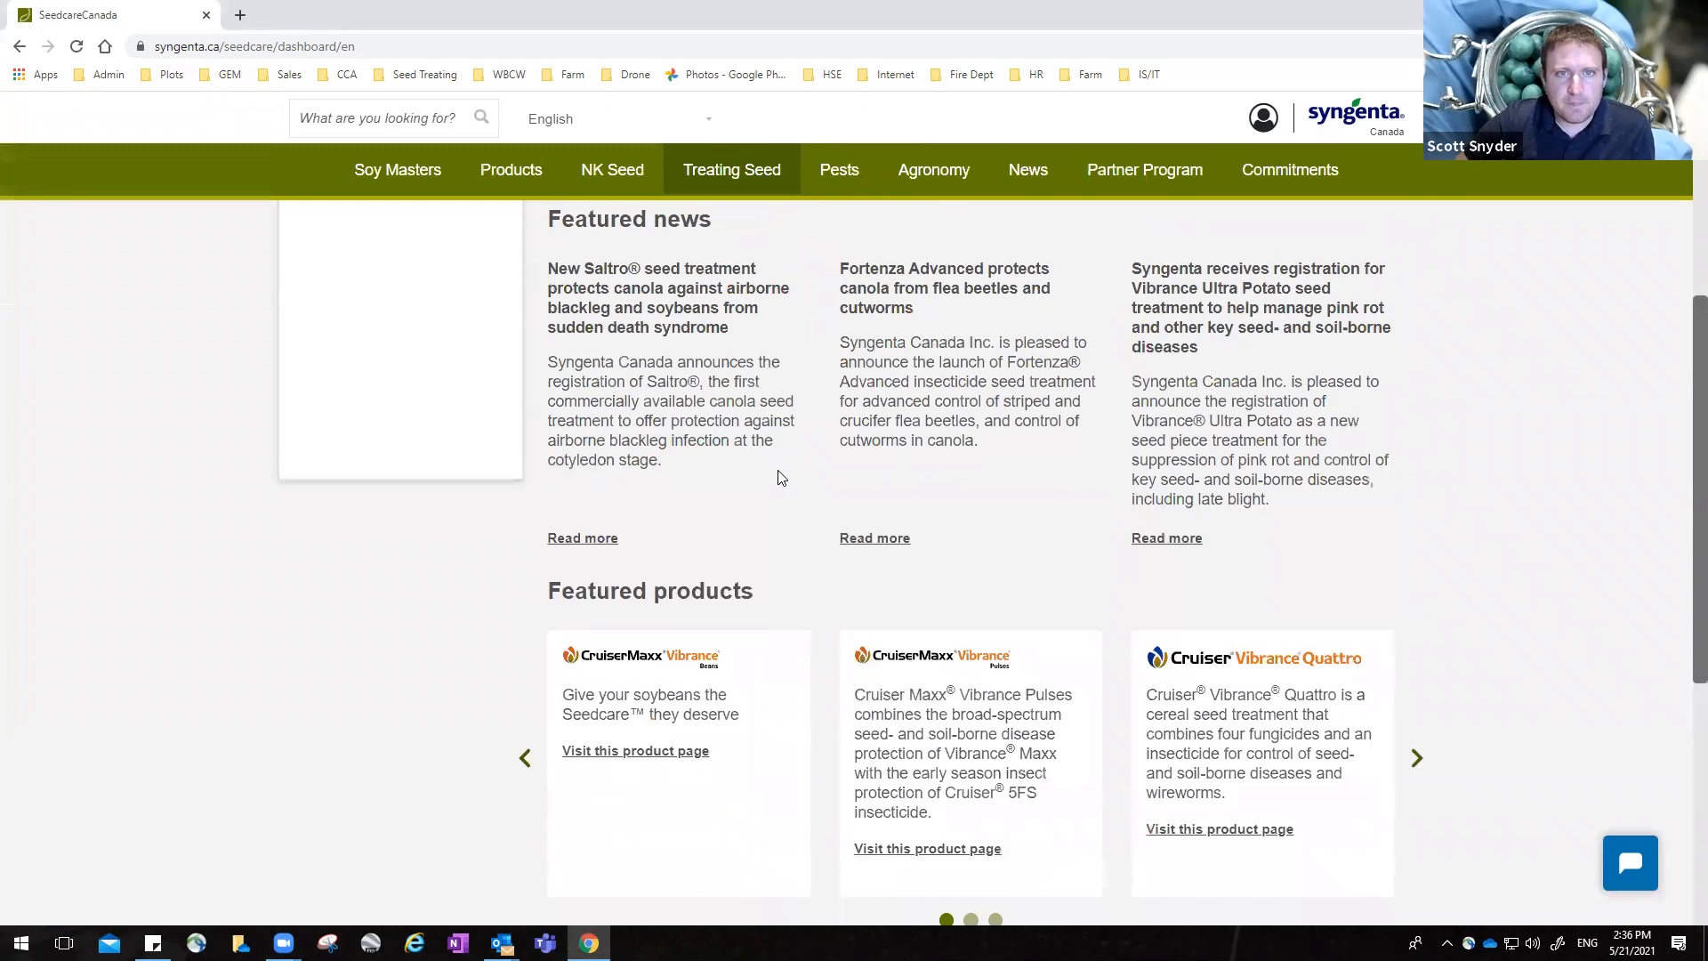
{"action": "scroll", "coordinate": [778, 477], "scroll_direction": "up", "scroll_amount": 3}
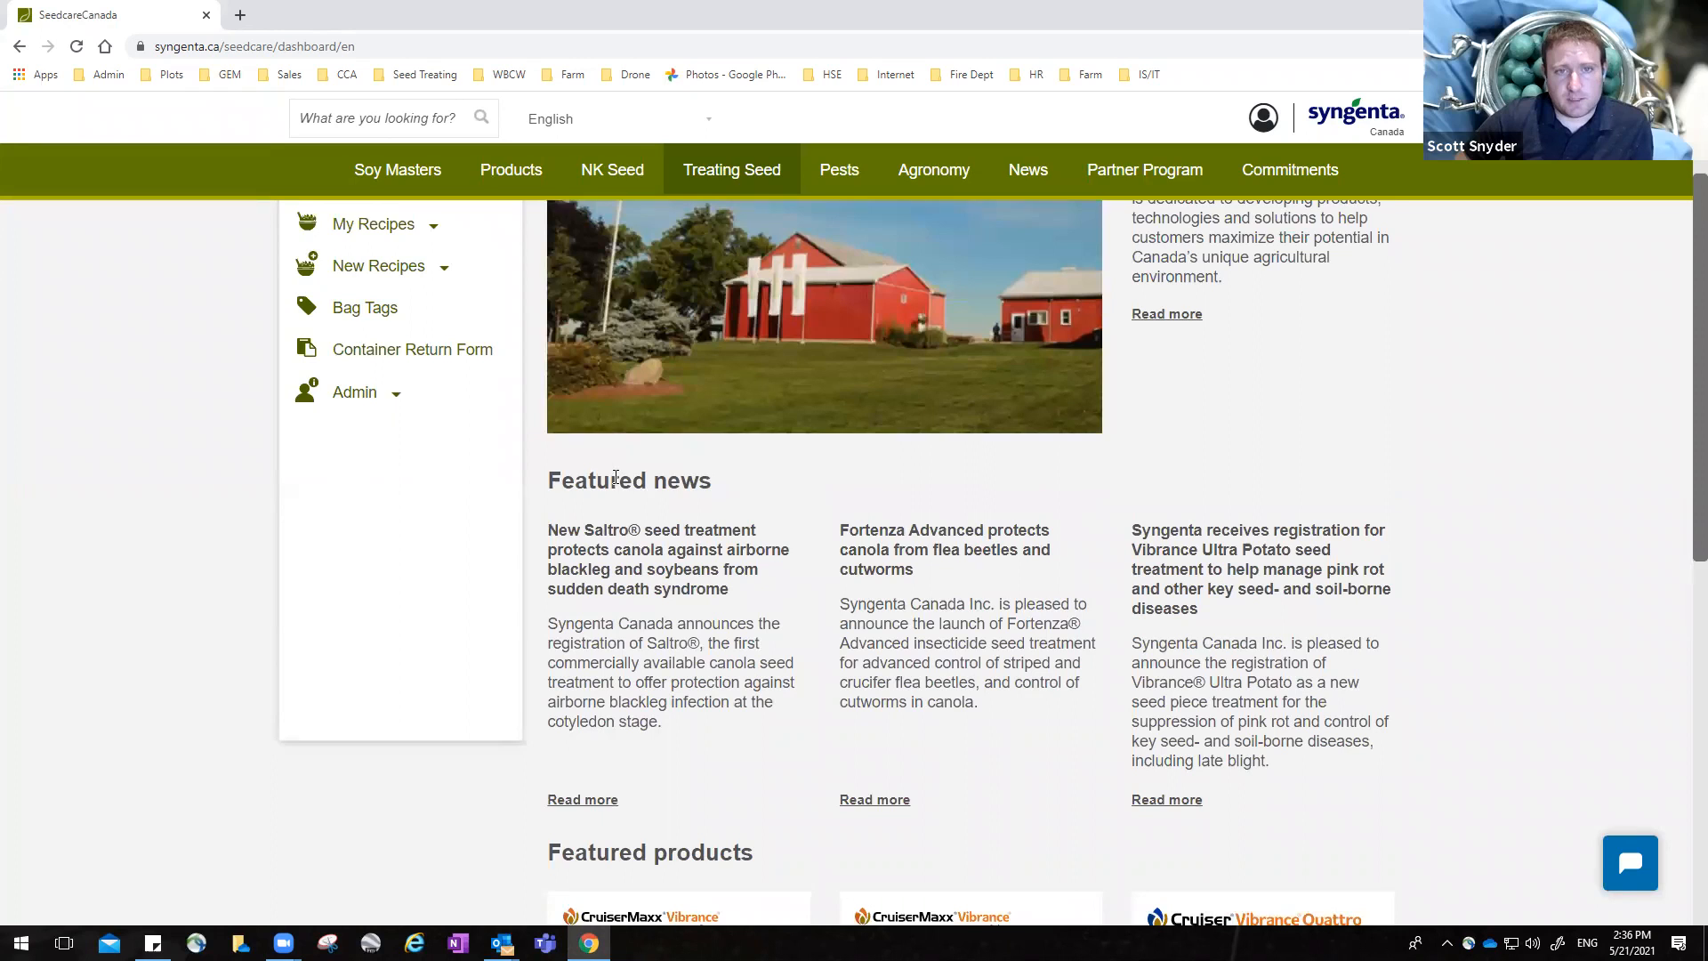
{"action": "scroll", "coordinate": [609, 444], "scroll_direction": "down", "scroll_amount": 2}
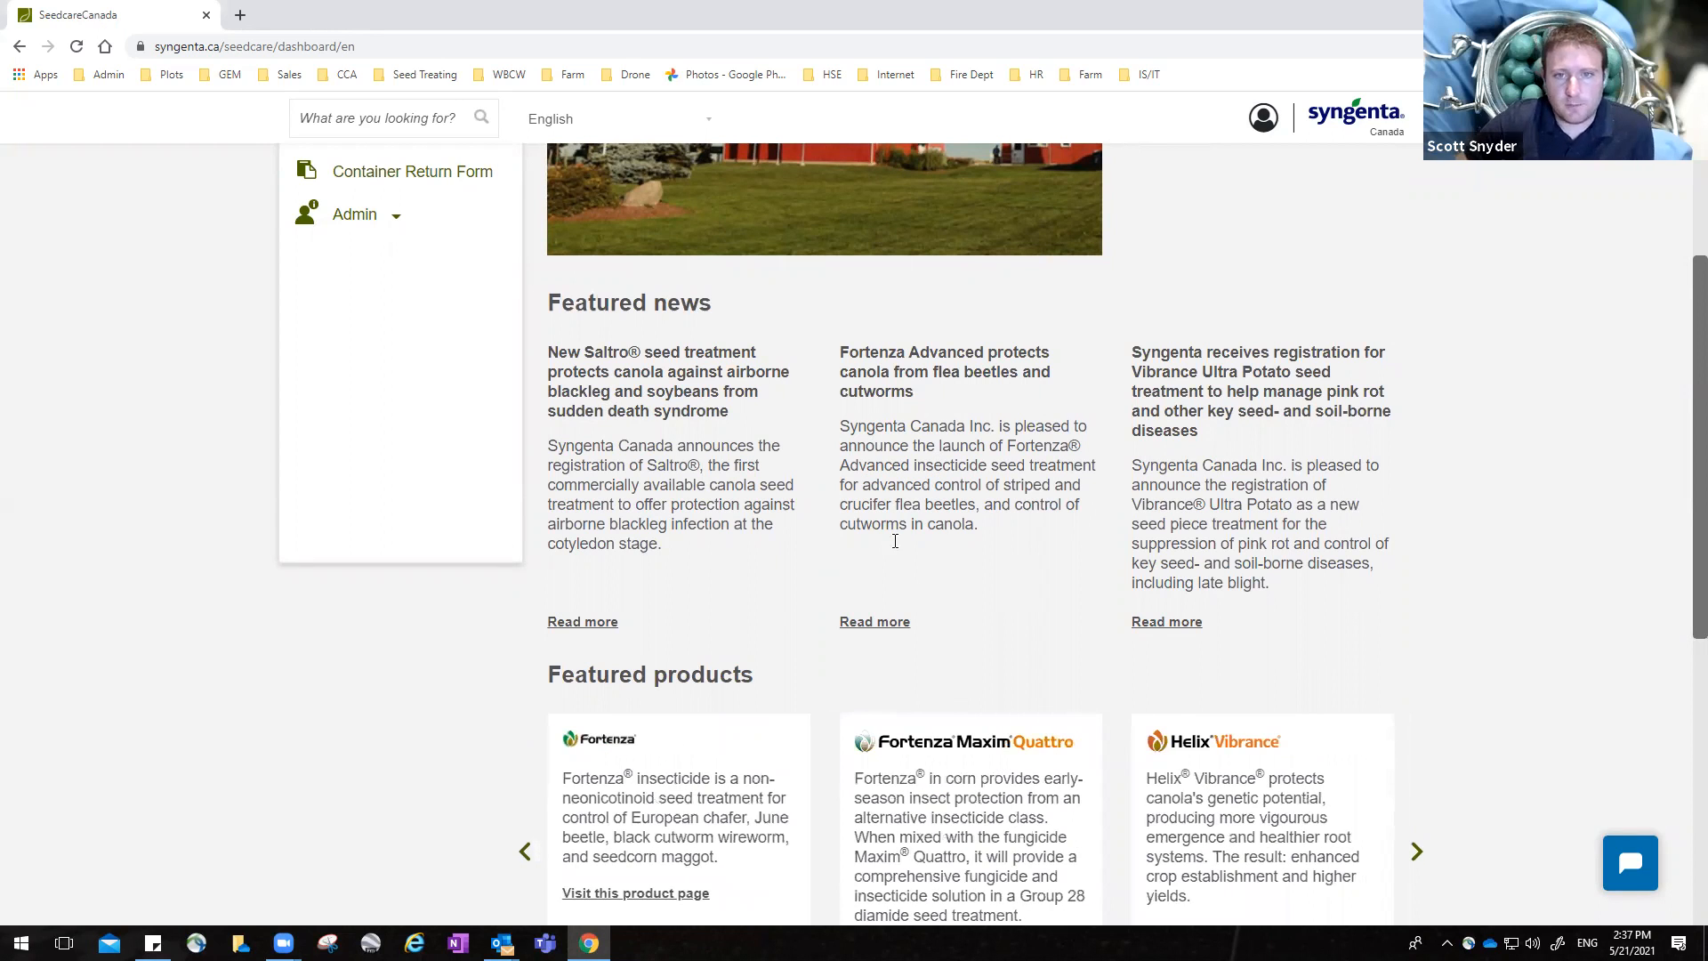
{"action": "scroll", "coordinate": [895, 541], "scroll_direction": "up", "scroll_amount": 4}
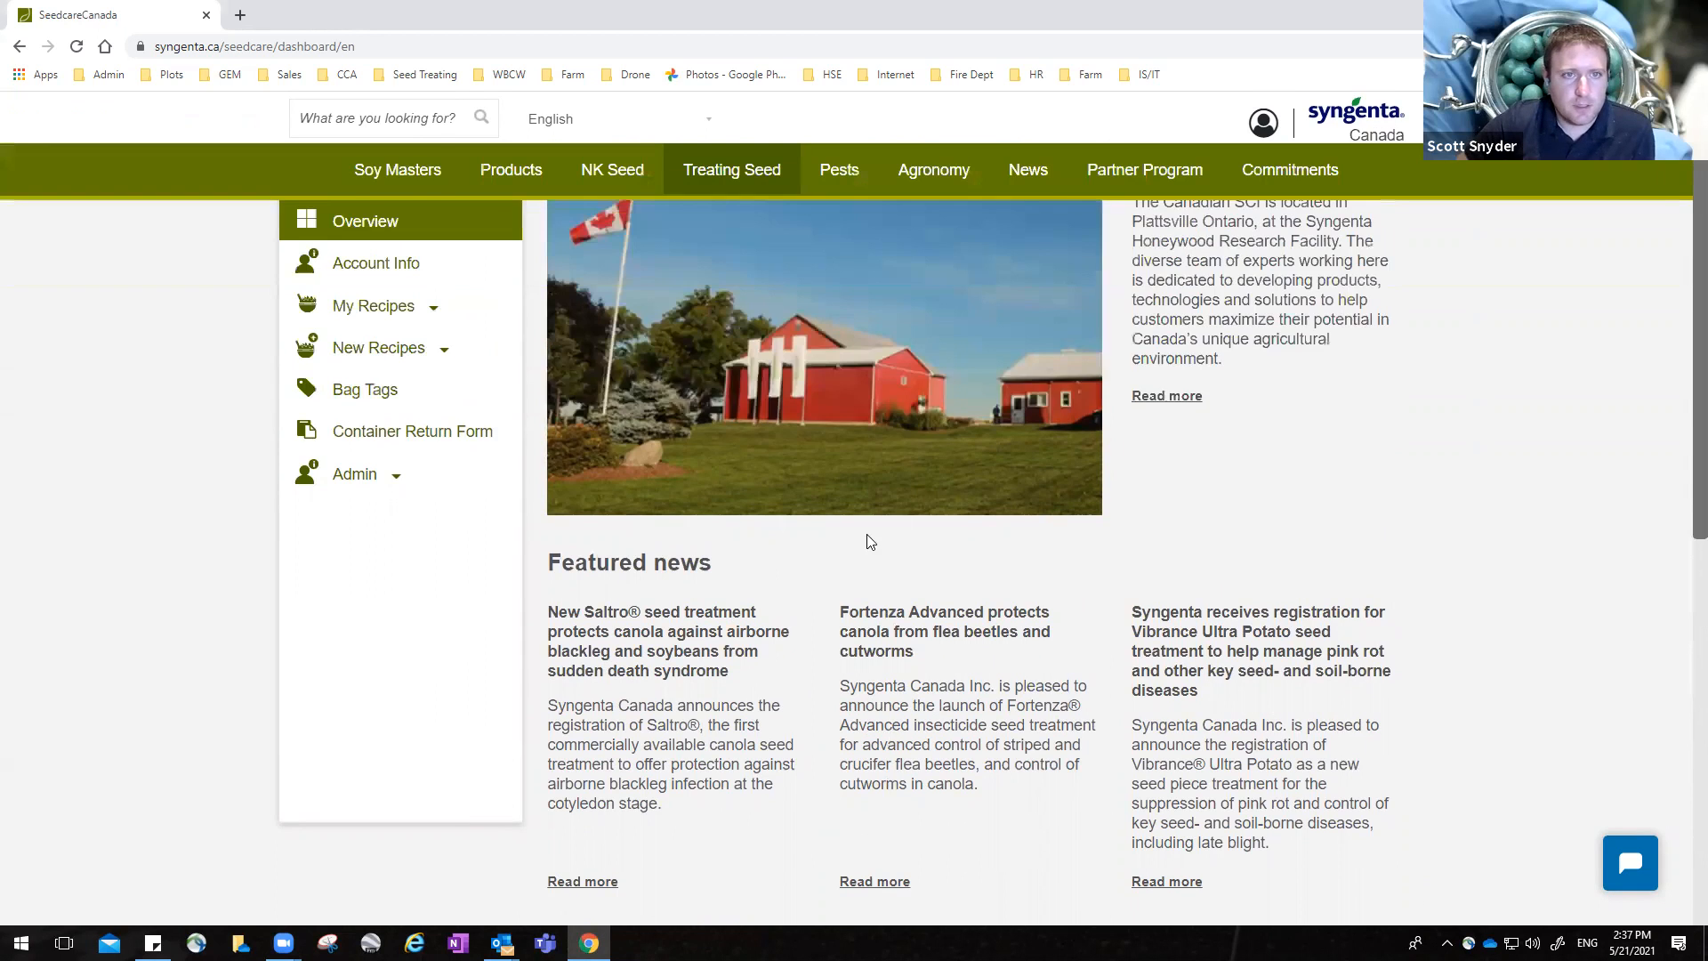
{"action": "scroll", "coordinate": [720, 466], "scroll_direction": "down", "scroll_amount": 3}
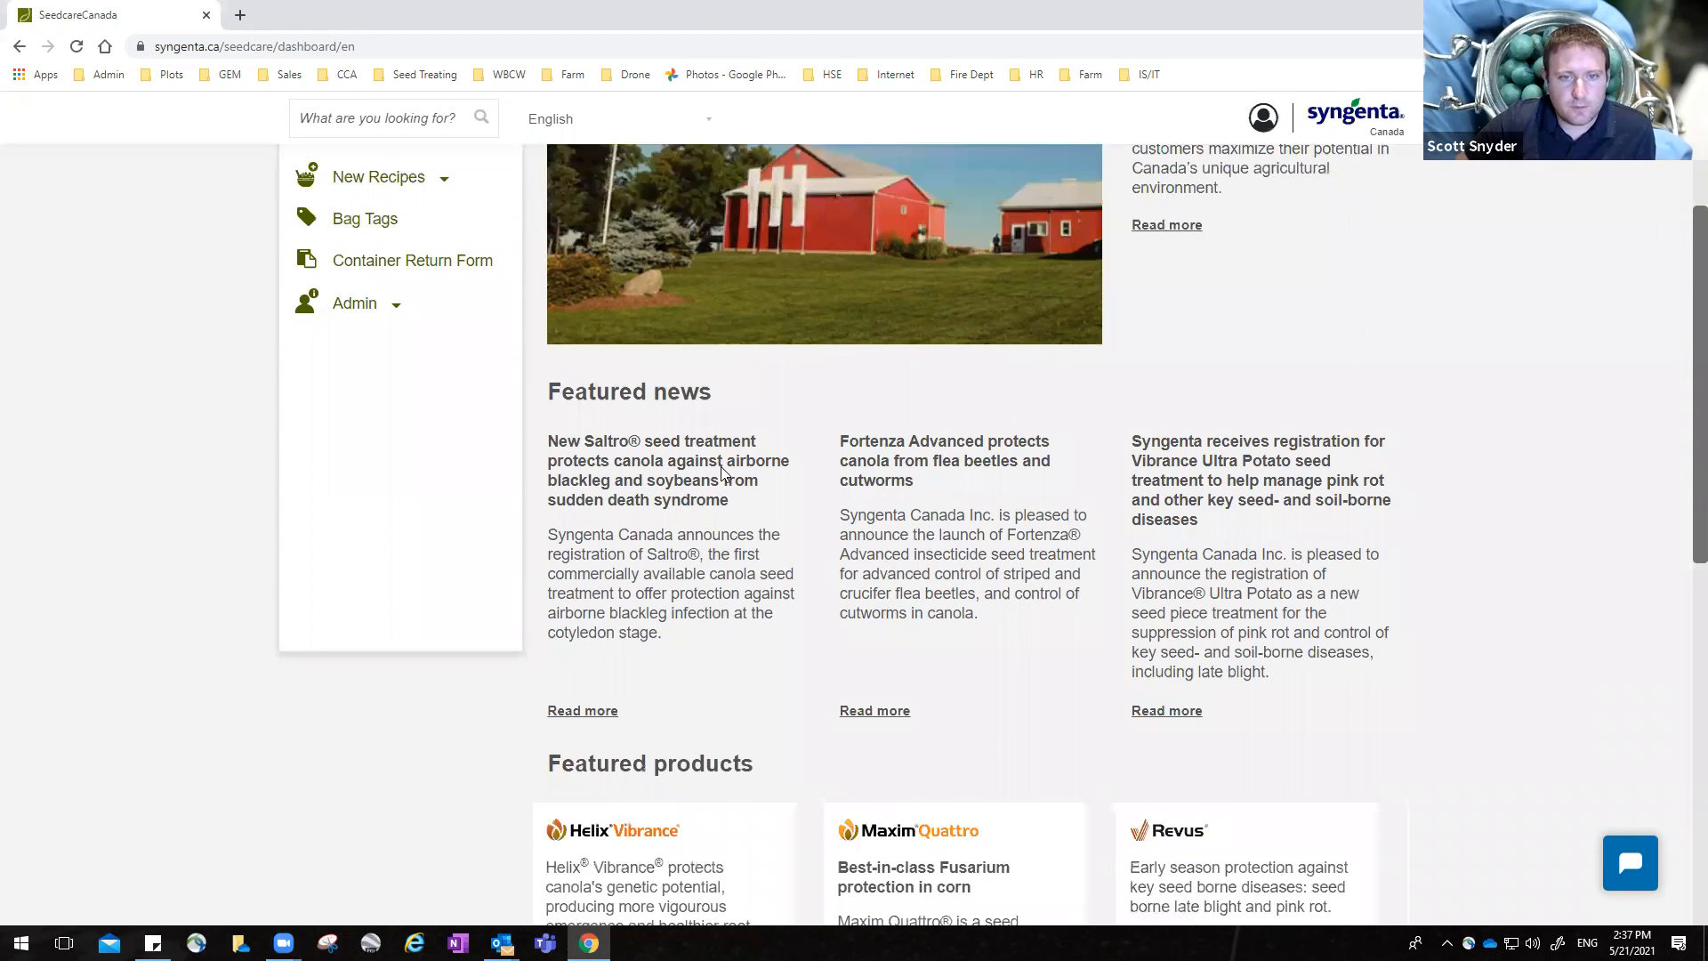
{"action": "scroll", "coordinate": [711, 468], "scroll_direction": "down", "scroll_amount": 4}
{"action": "scroll", "coordinate": [698, 471], "scroll_direction": "up", "scroll_amount": 3}
{"action": "scroll", "coordinate": [698, 471], "scroll_direction": "up", "scroll_amount": 4}
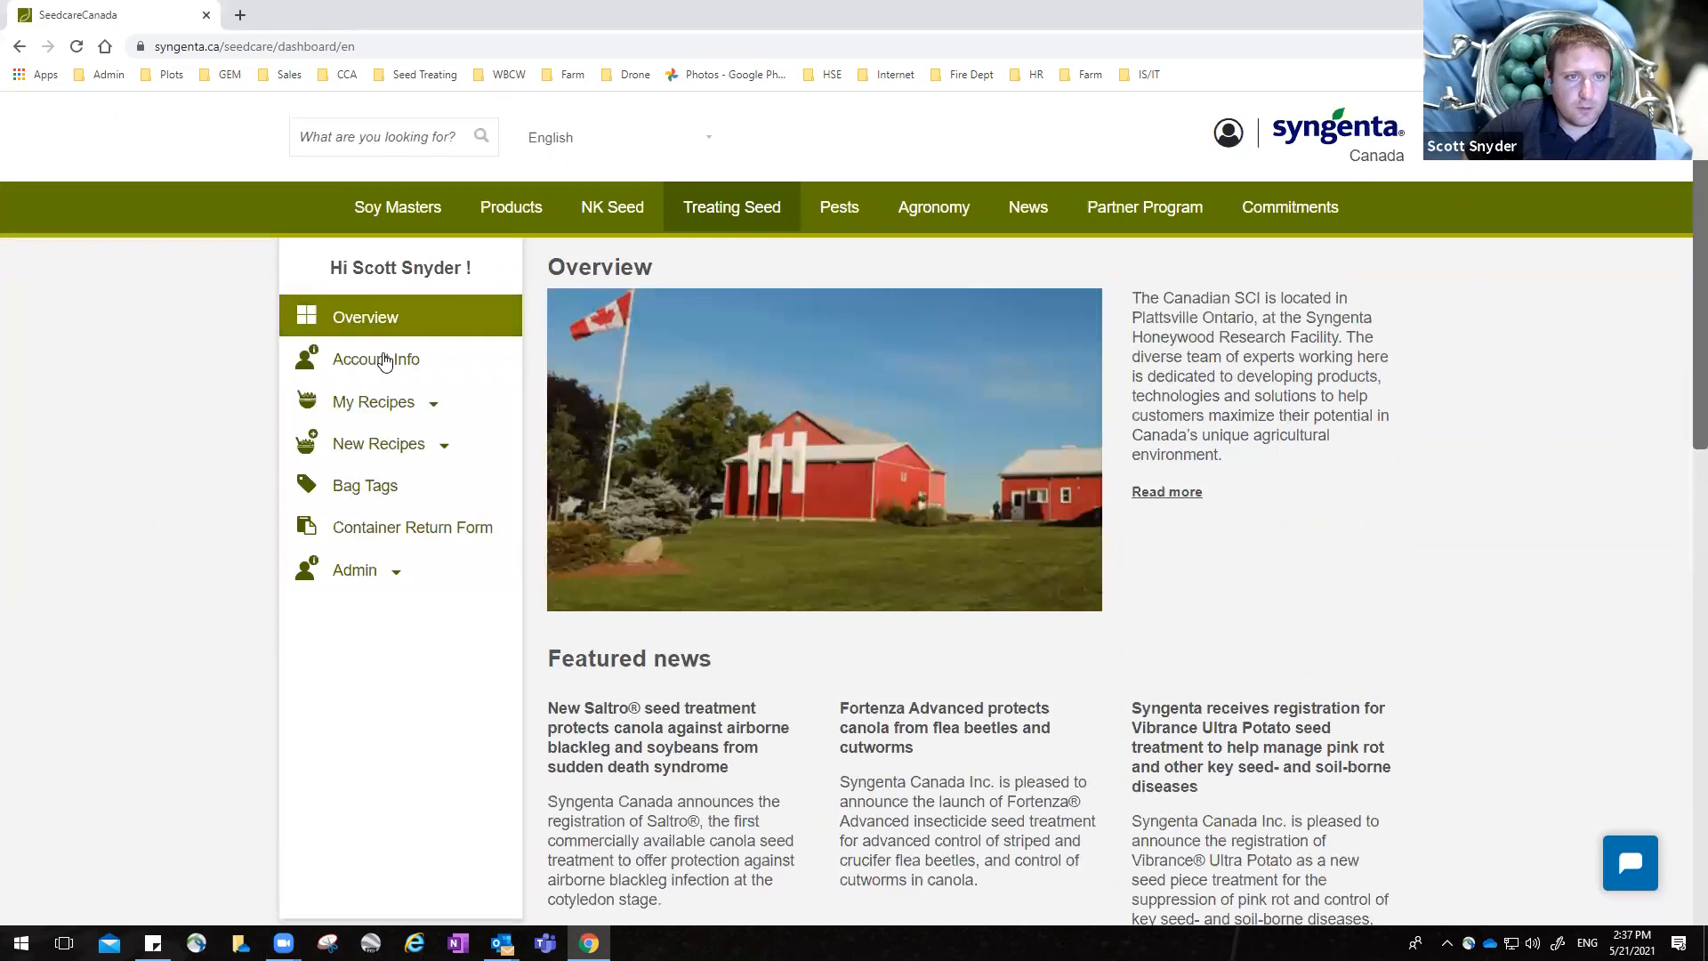
Look at the crop listed for saved recipes, and open the new recipe form for Soybean.
{"action": "left_click", "coordinate": [373, 400]}
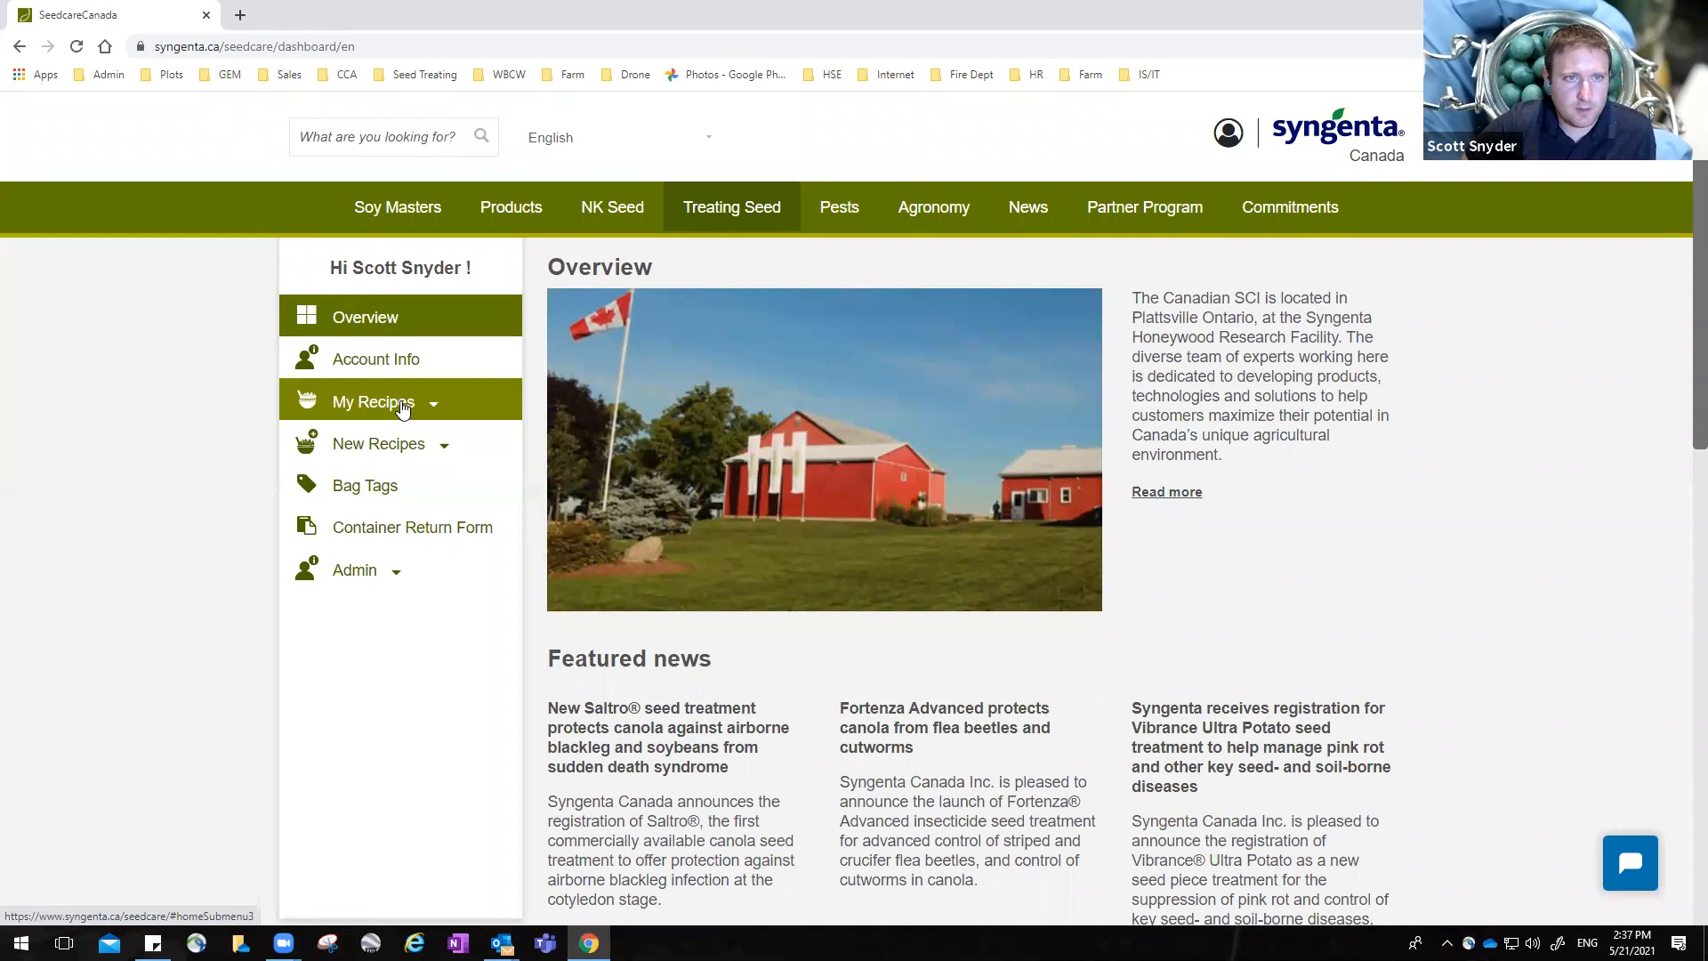
{"action": "left_click", "coordinate": [418, 405]}
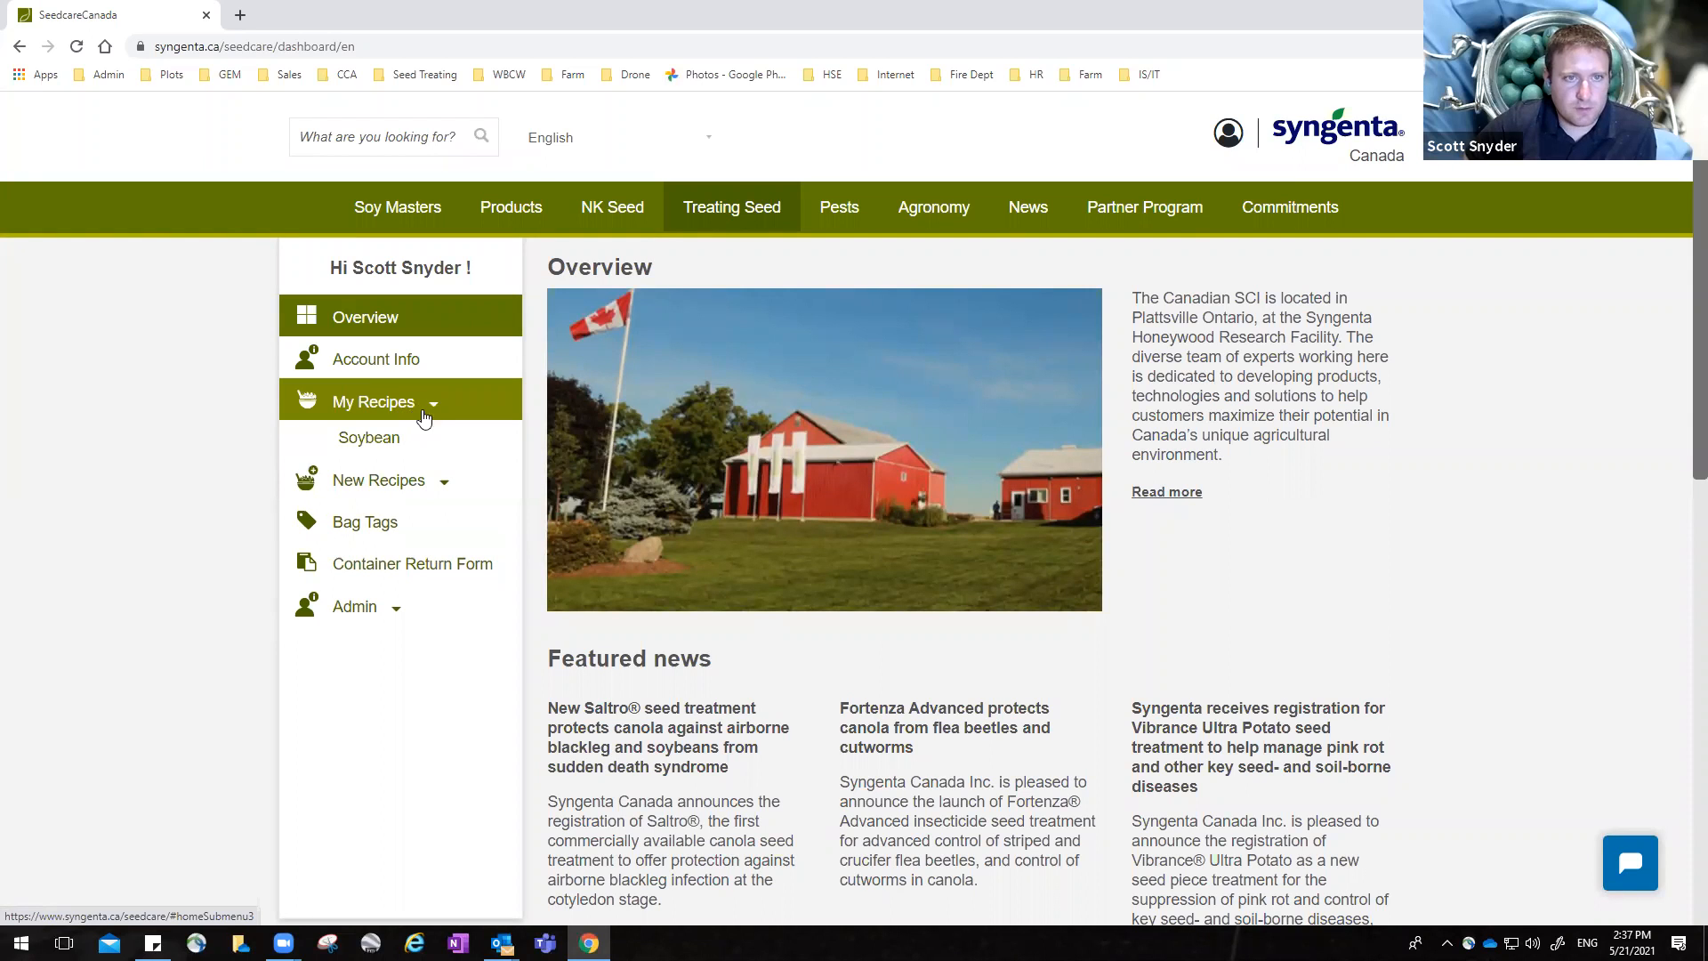
{"action": "left_click", "coordinate": [358, 442]}
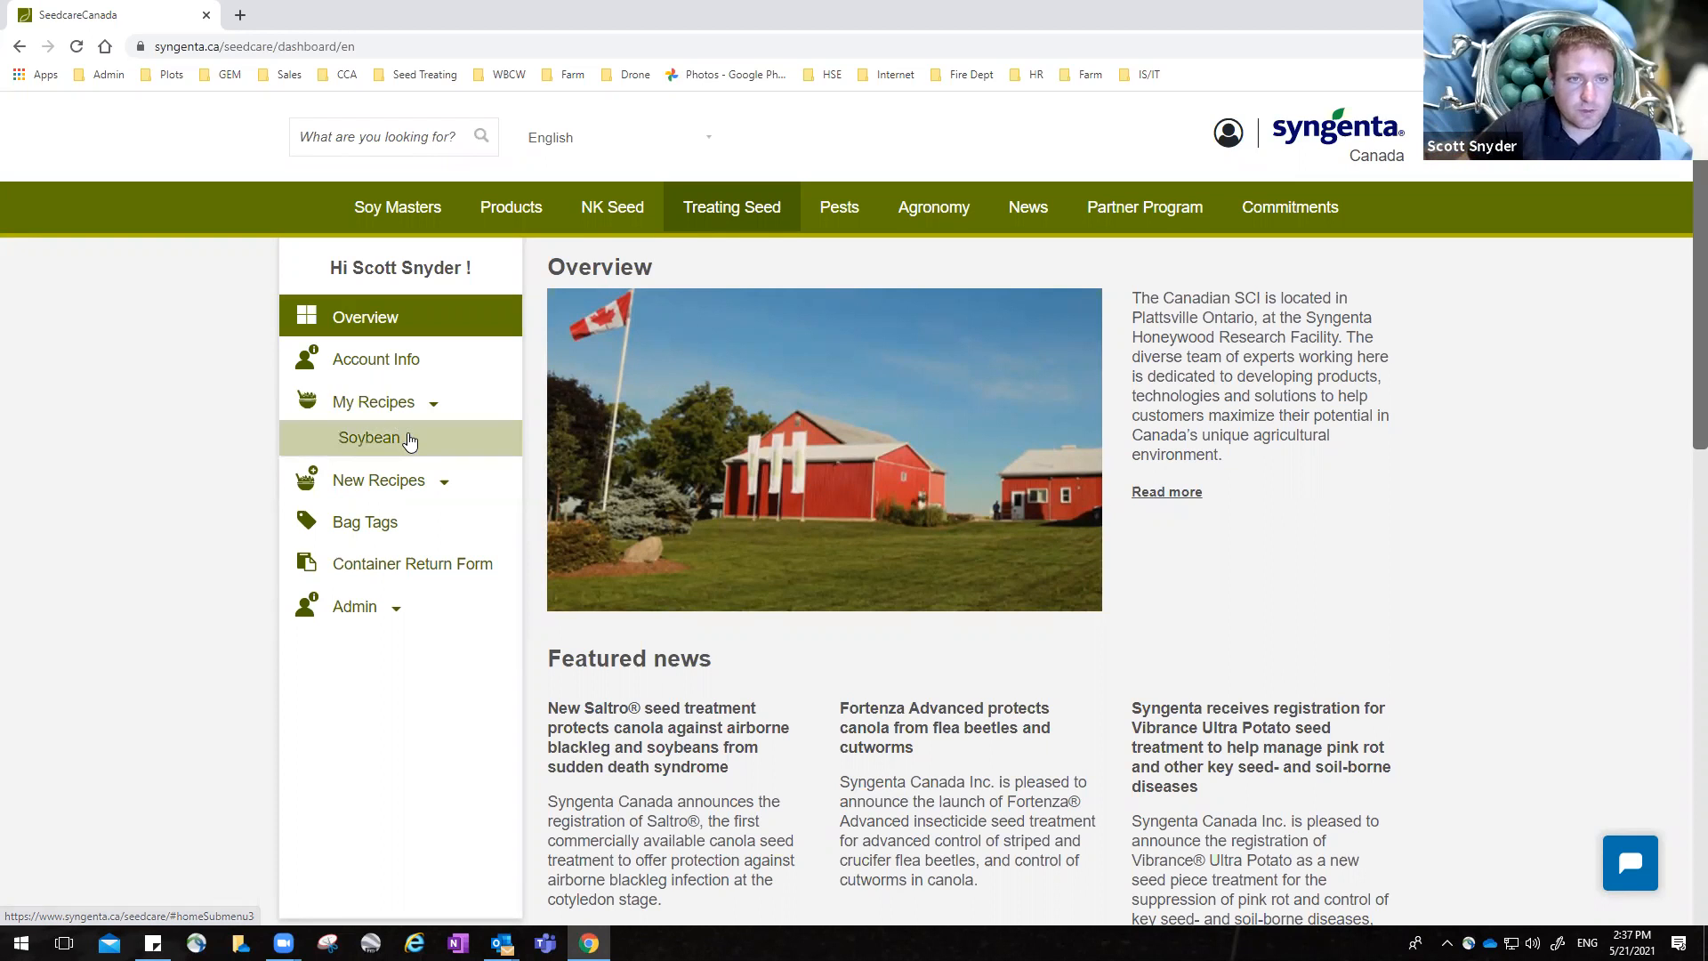
{"action": "left_click", "coordinate": [401, 494]}
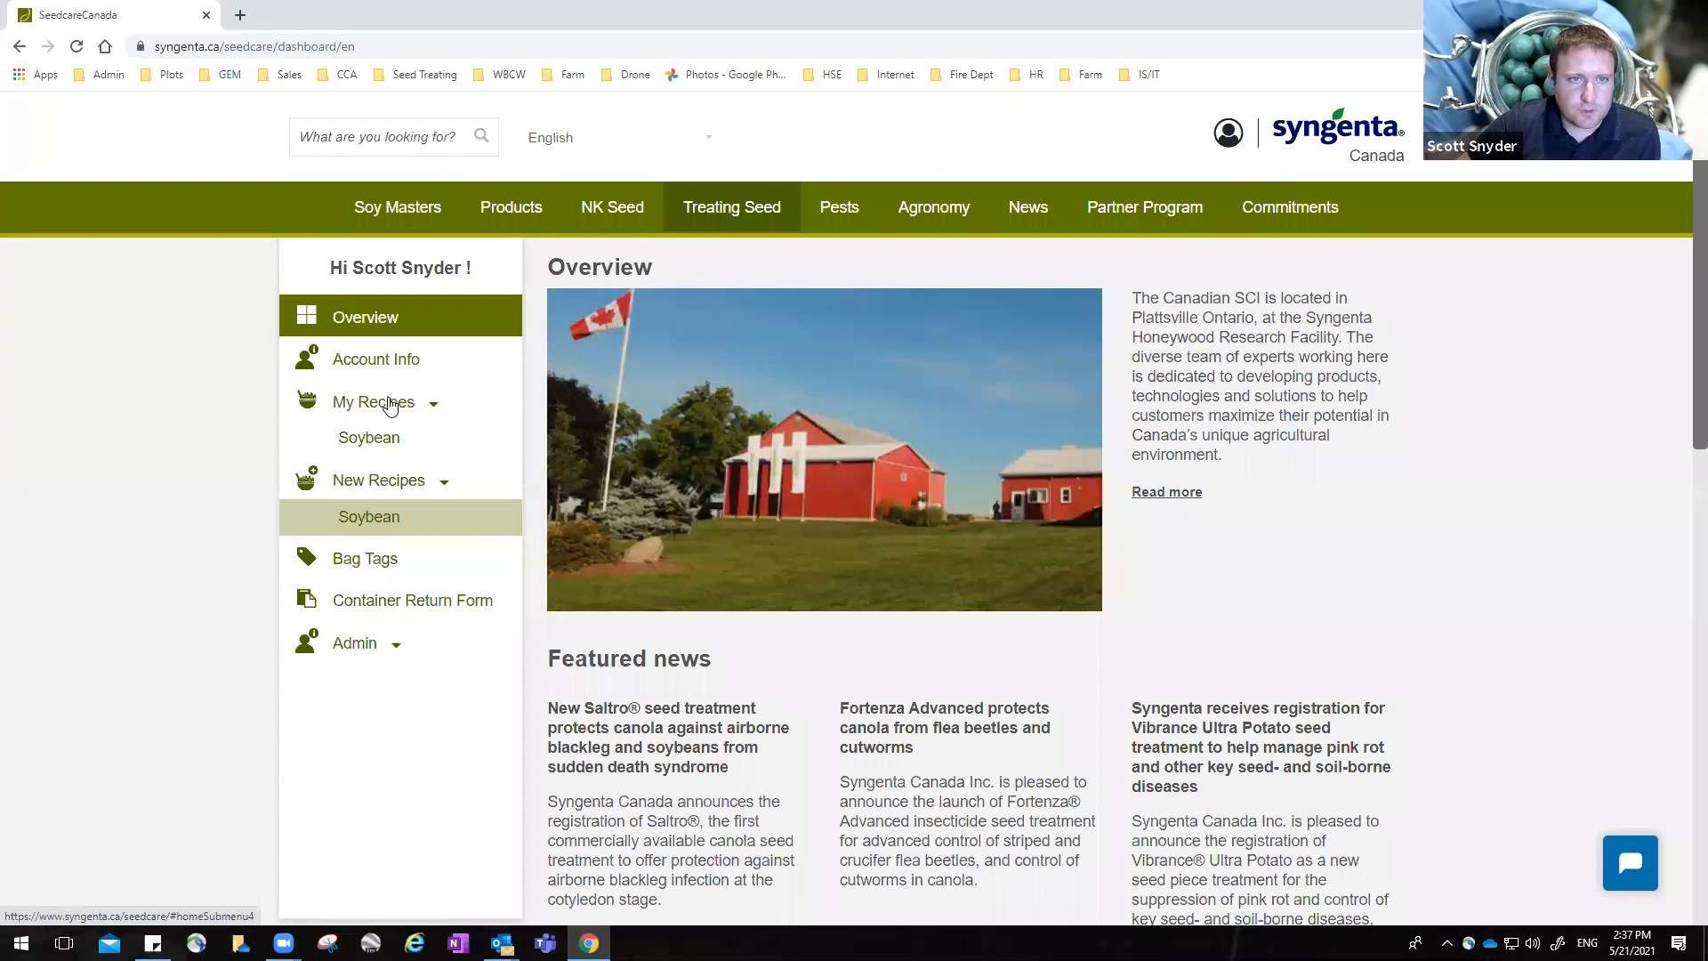
{"action": "left_click", "coordinate": [382, 479]}
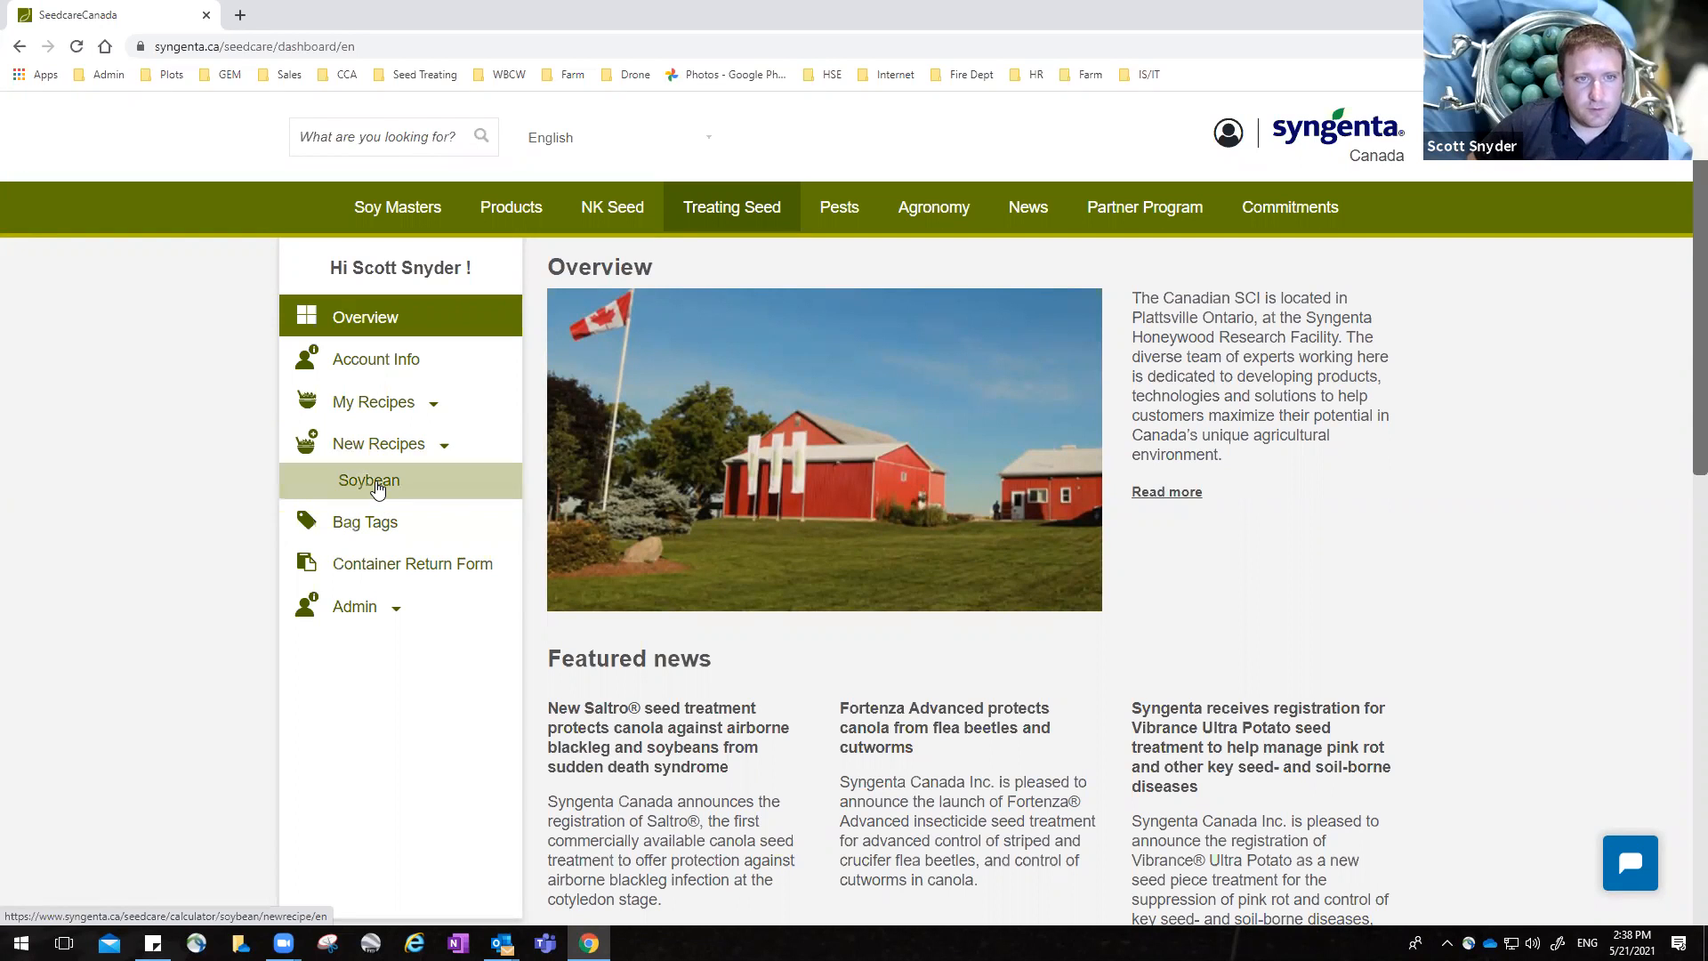
{"action": "left_click", "coordinate": [377, 483]}
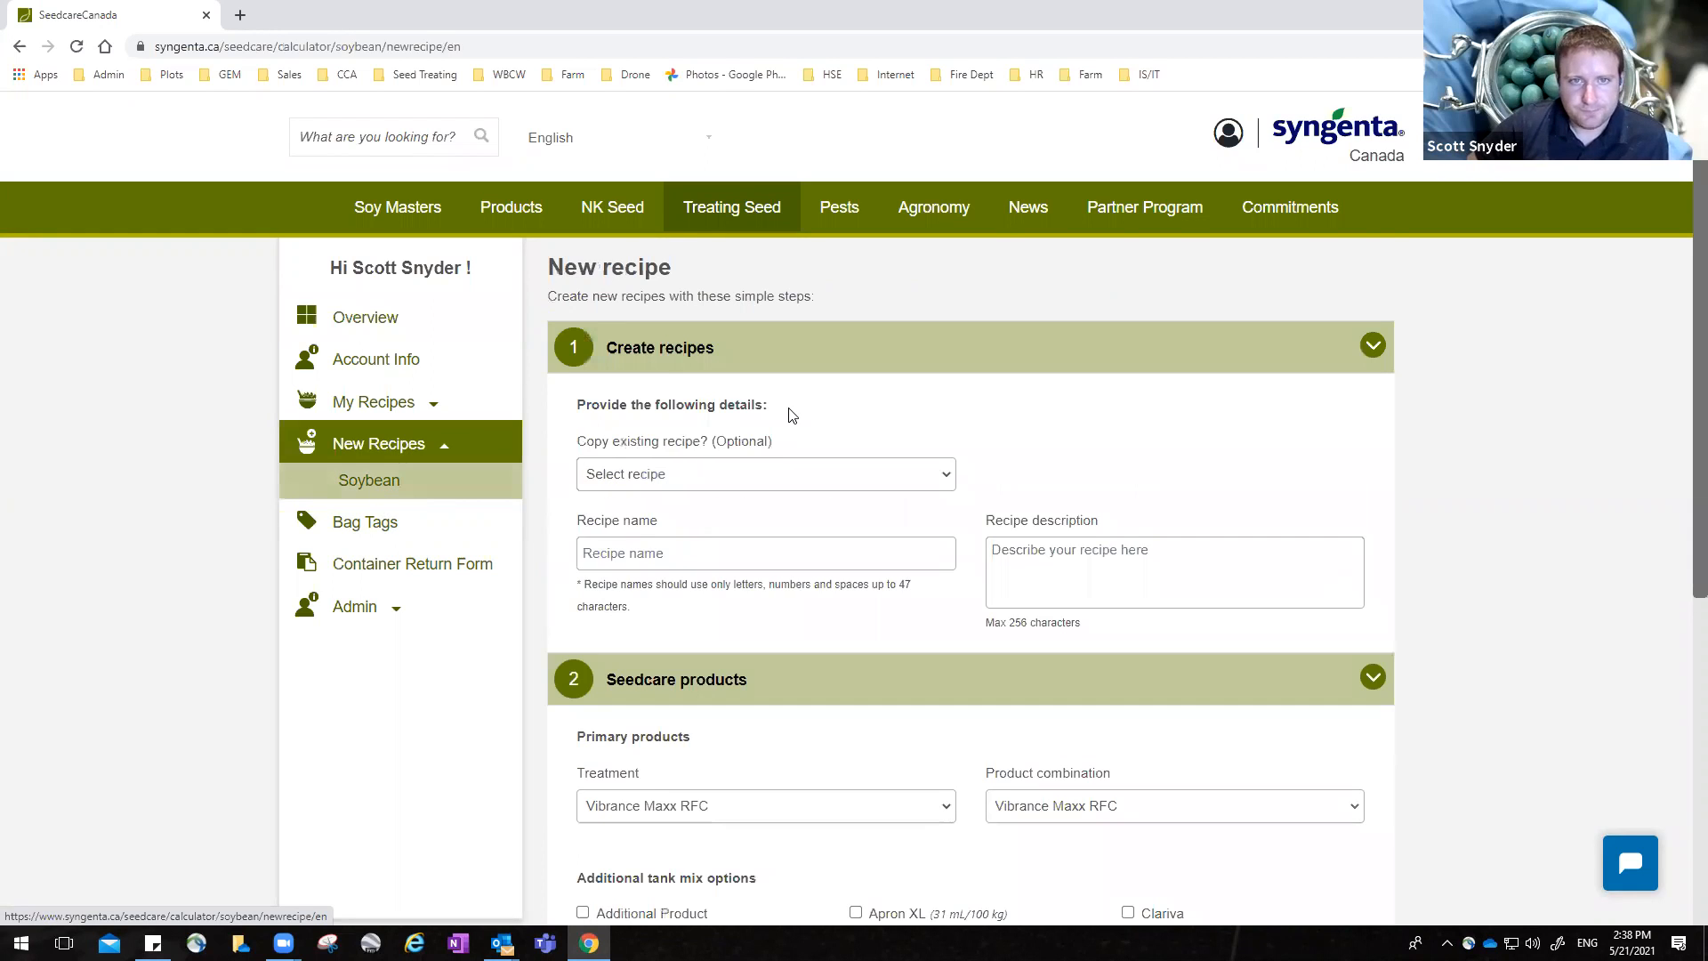
Collapse the Create recipes, Seedcare products and Other additives sections of the form, and expand all three again.
{"action": "scroll", "coordinate": [787, 409], "scroll_direction": "down", "scroll_amount": 1}
{"action": "scroll", "coordinate": [694, 383], "scroll_direction": "up", "scroll_amount": 1}
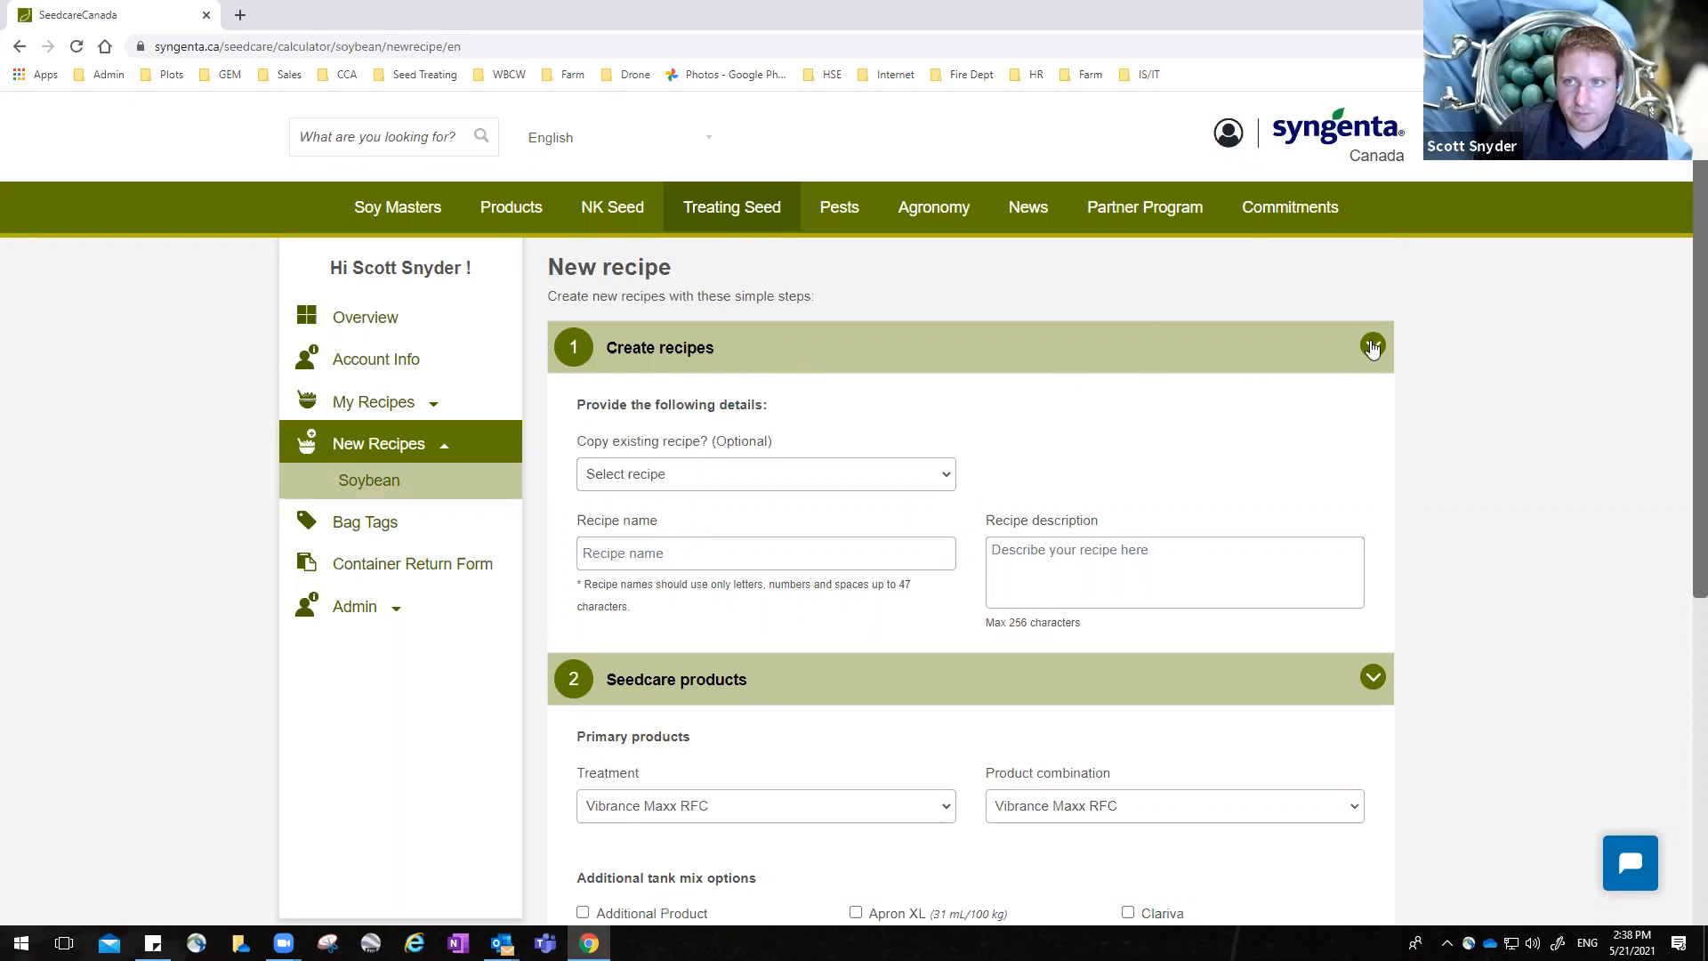
{"action": "left_click", "coordinate": [1372, 347]}
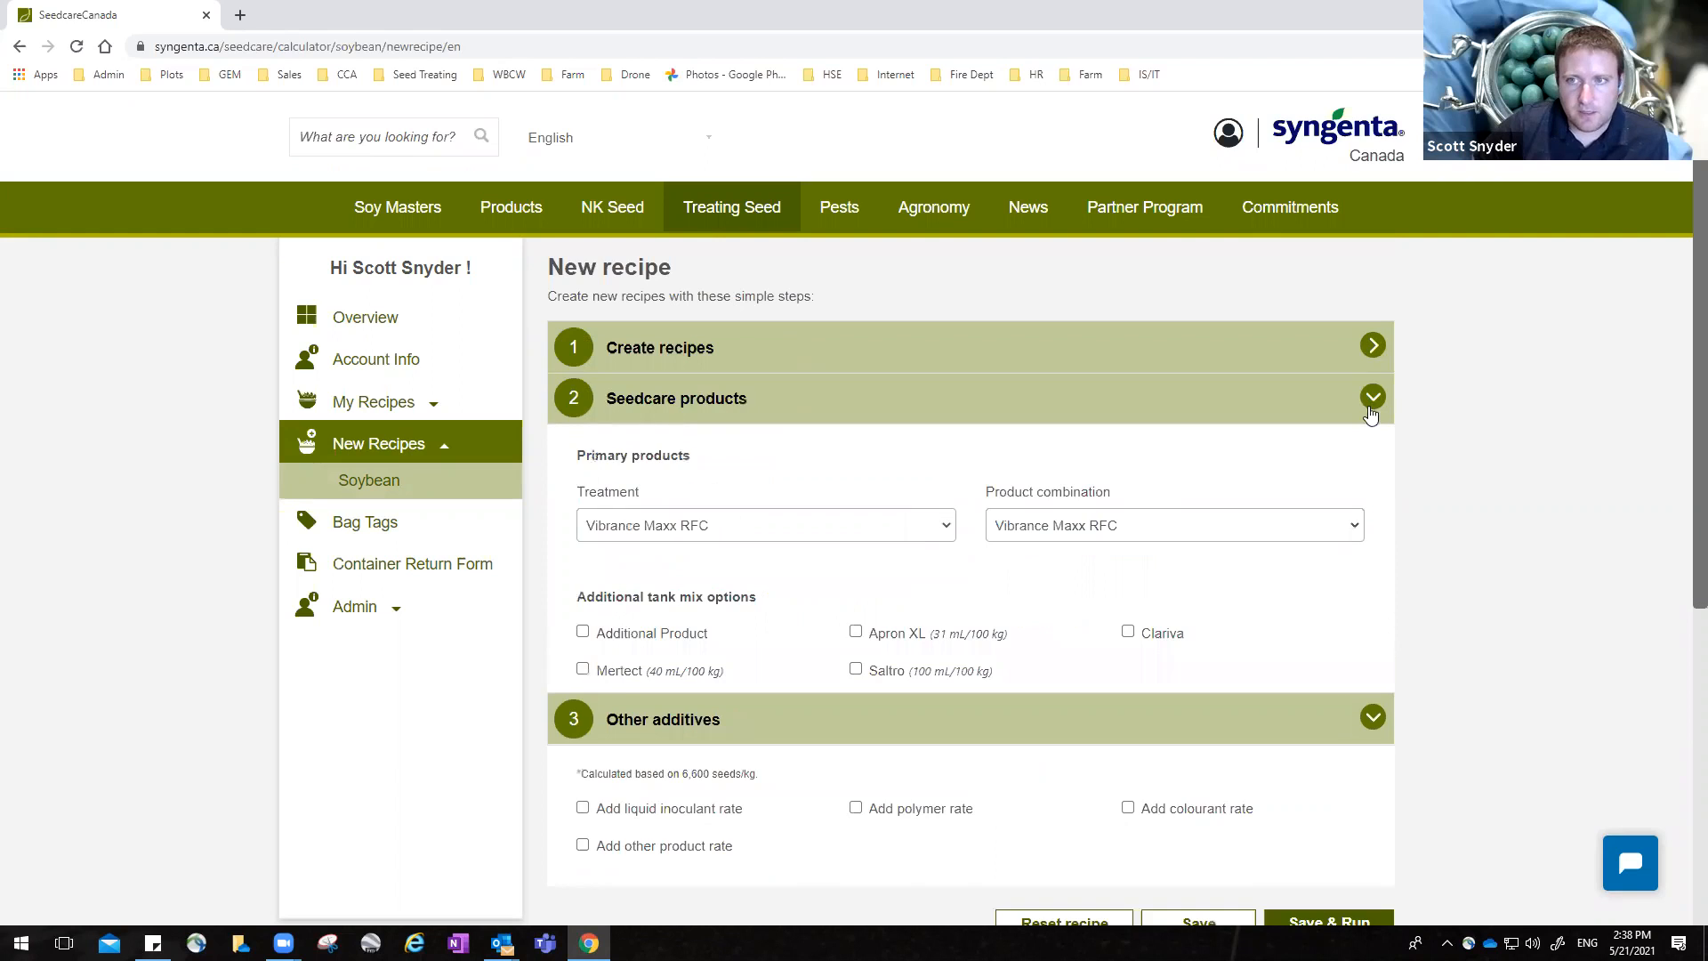
{"action": "left_click", "coordinate": [1373, 396]}
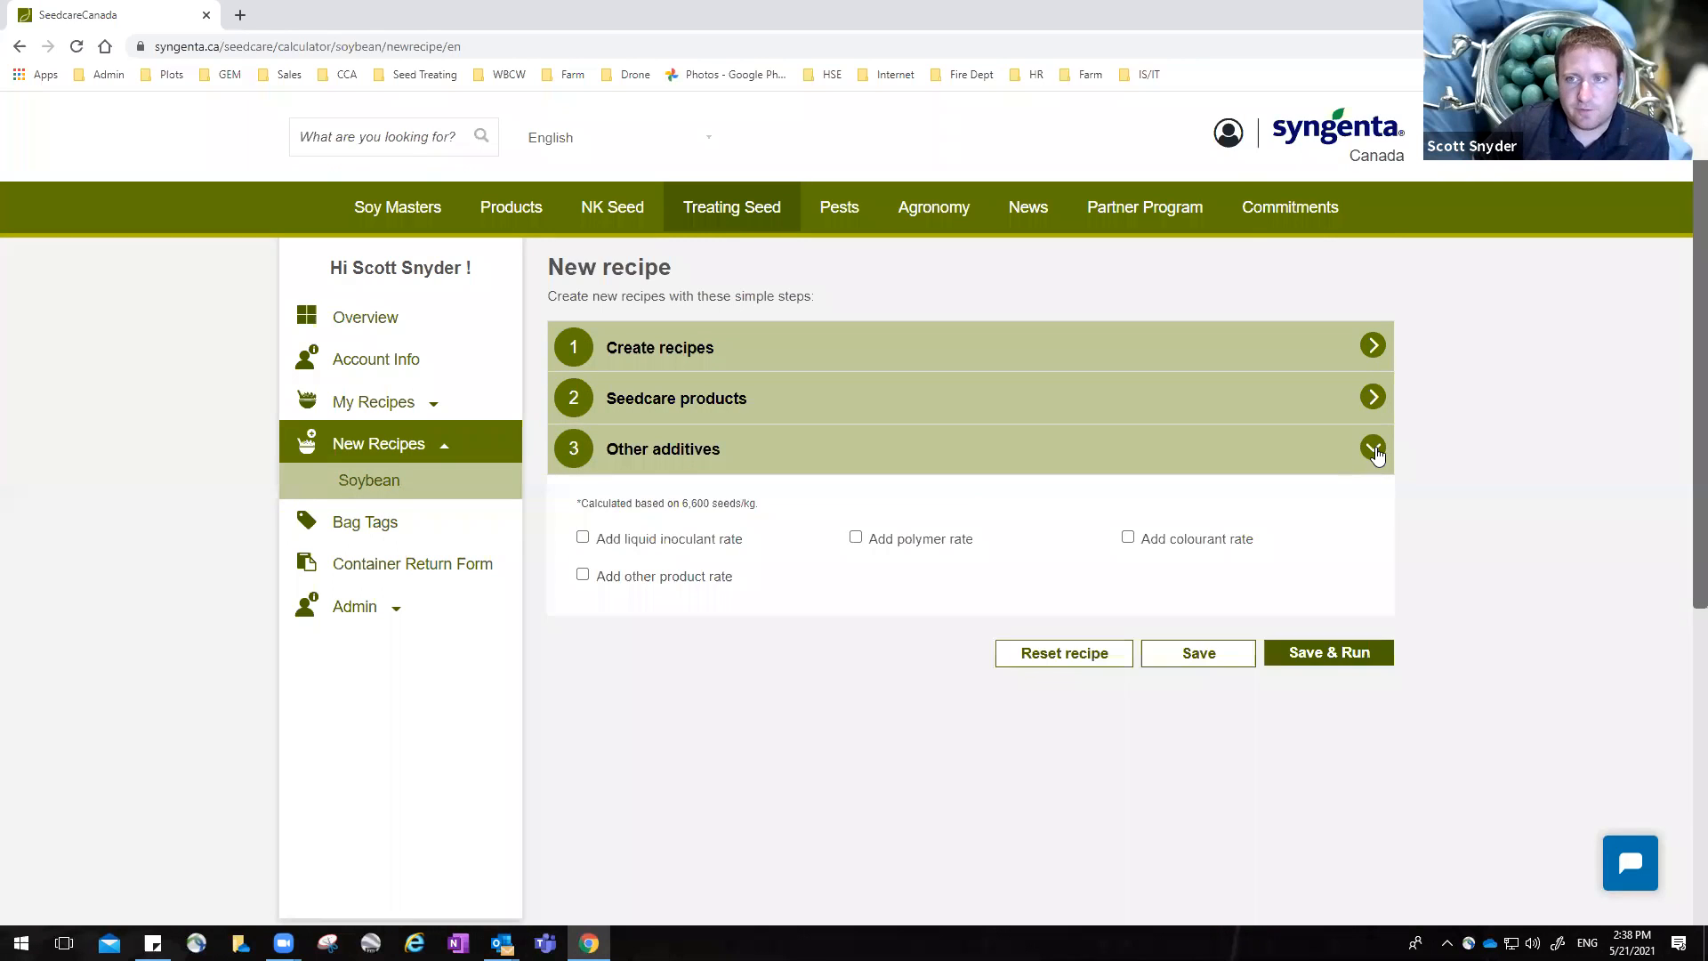
{"action": "left_click", "coordinate": [1374, 448]}
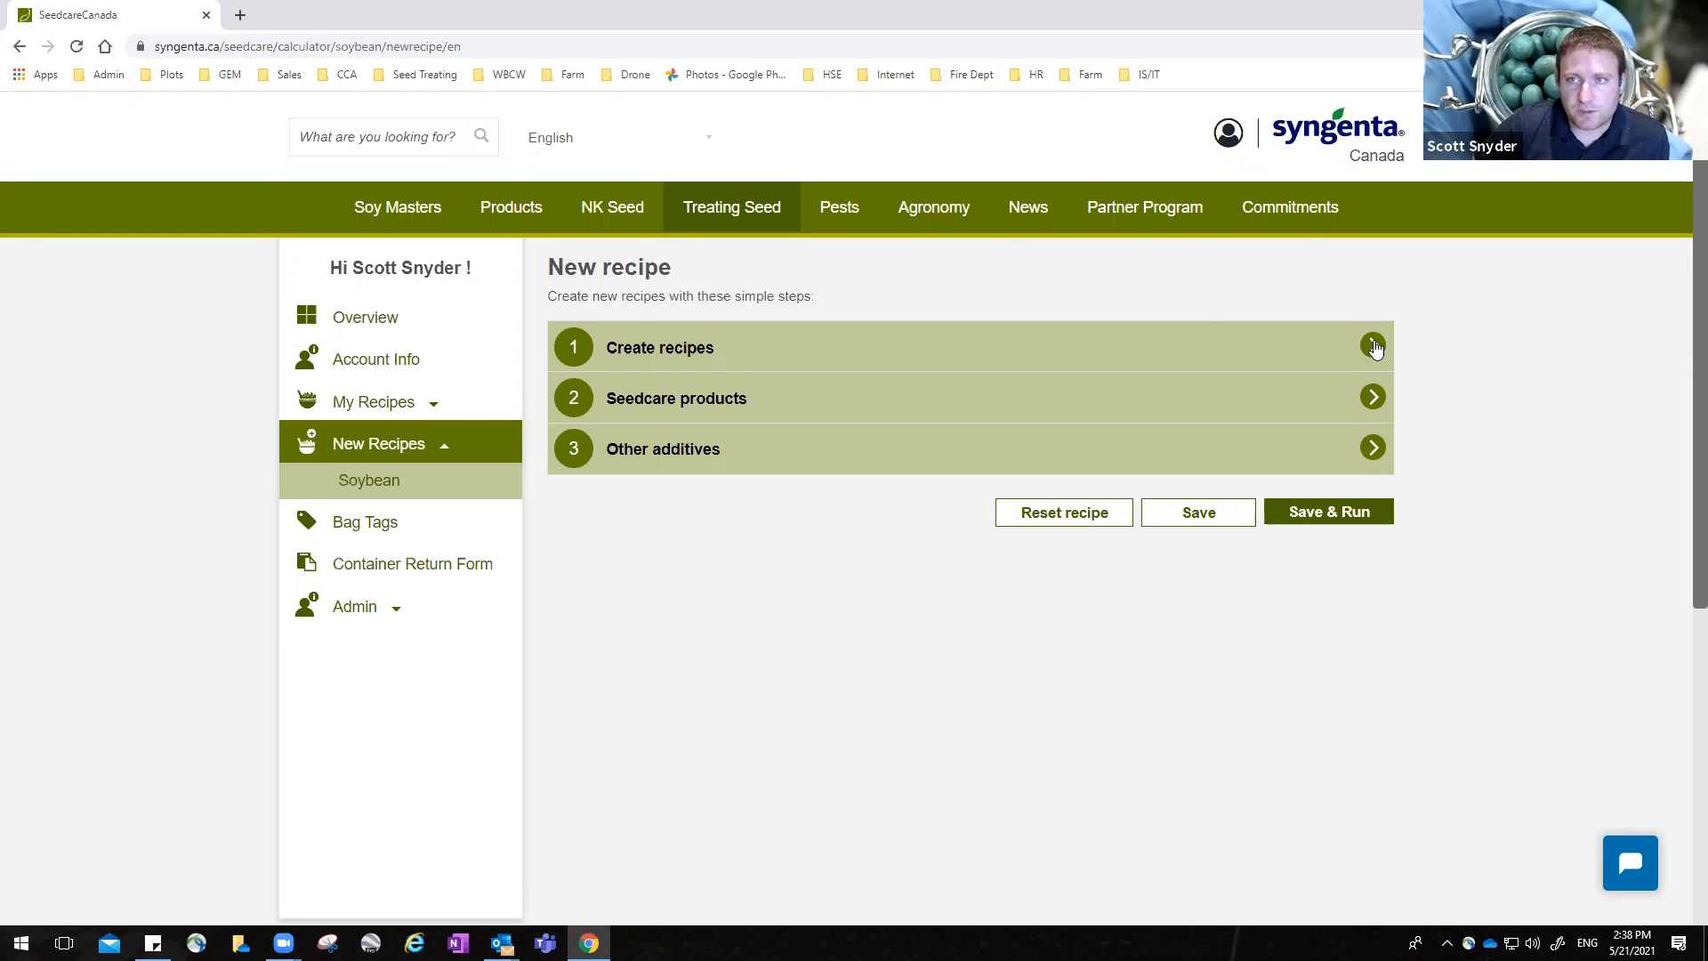
{"action": "left_click", "coordinate": [1375, 348]}
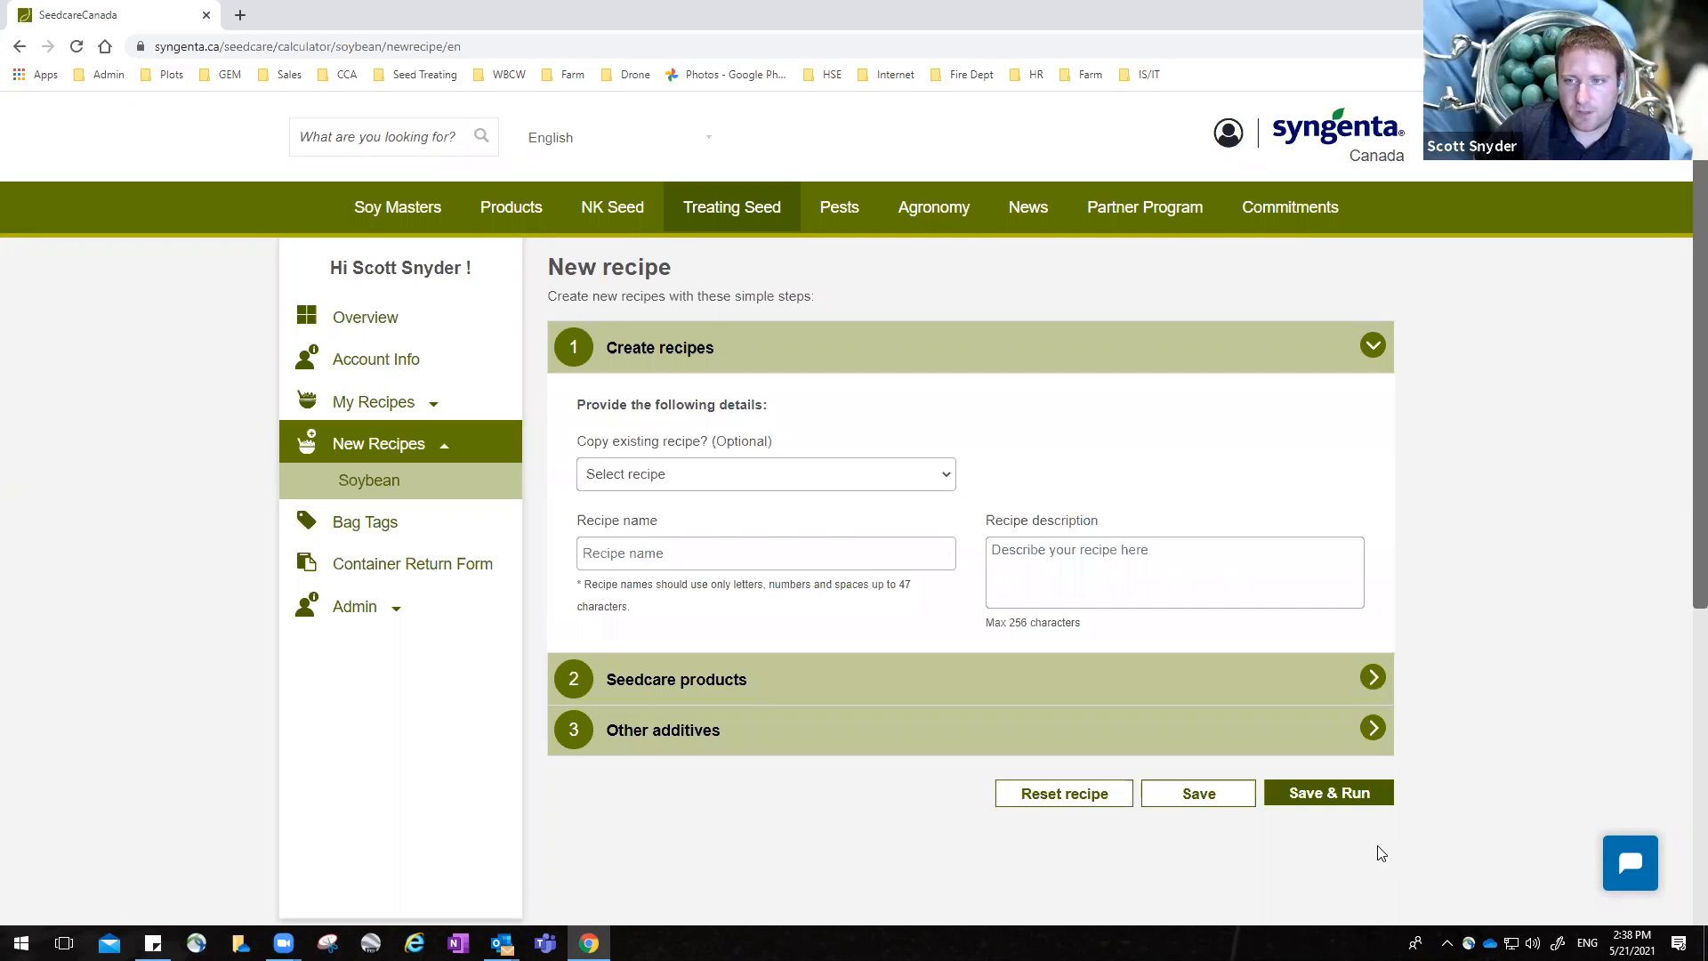
{"action": "left_click", "coordinate": [1374, 680]}
{"action": "scroll", "coordinate": [1375, 667], "scroll_direction": "down", "scroll_amount": 4}
{"action": "left_click", "coordinate": [1376, 649]}
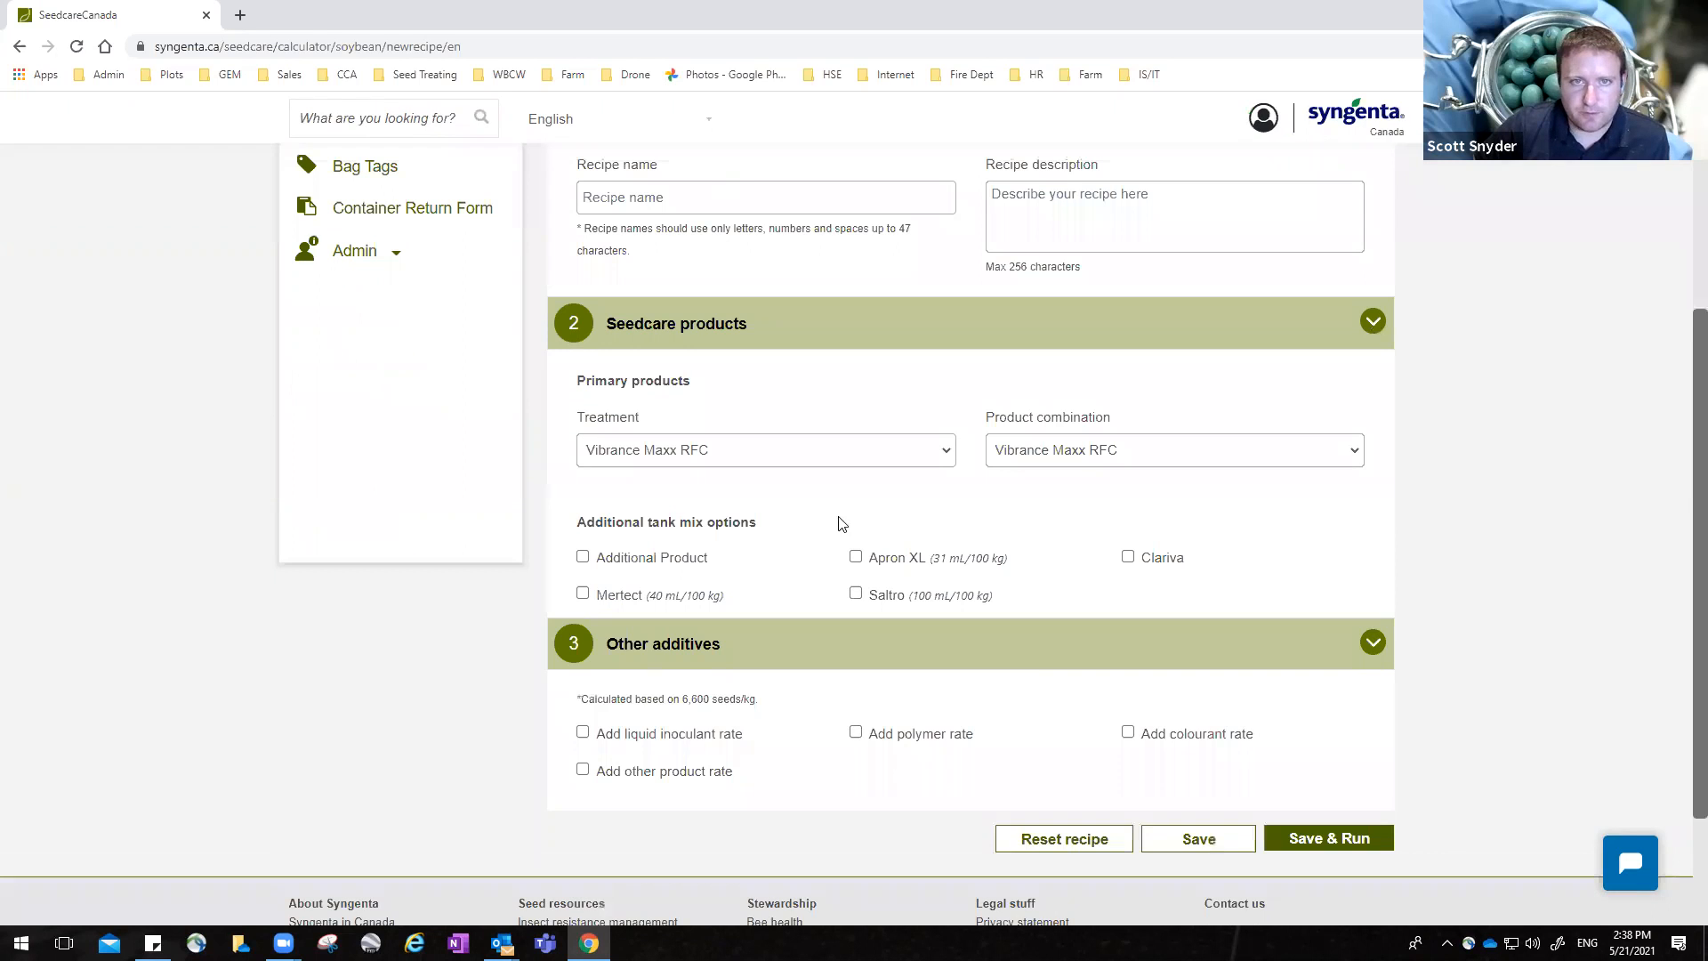
{"action": "scroll", "coordinate": [835, 526], "scroll_direction": "up", "scroll_amount": 5}
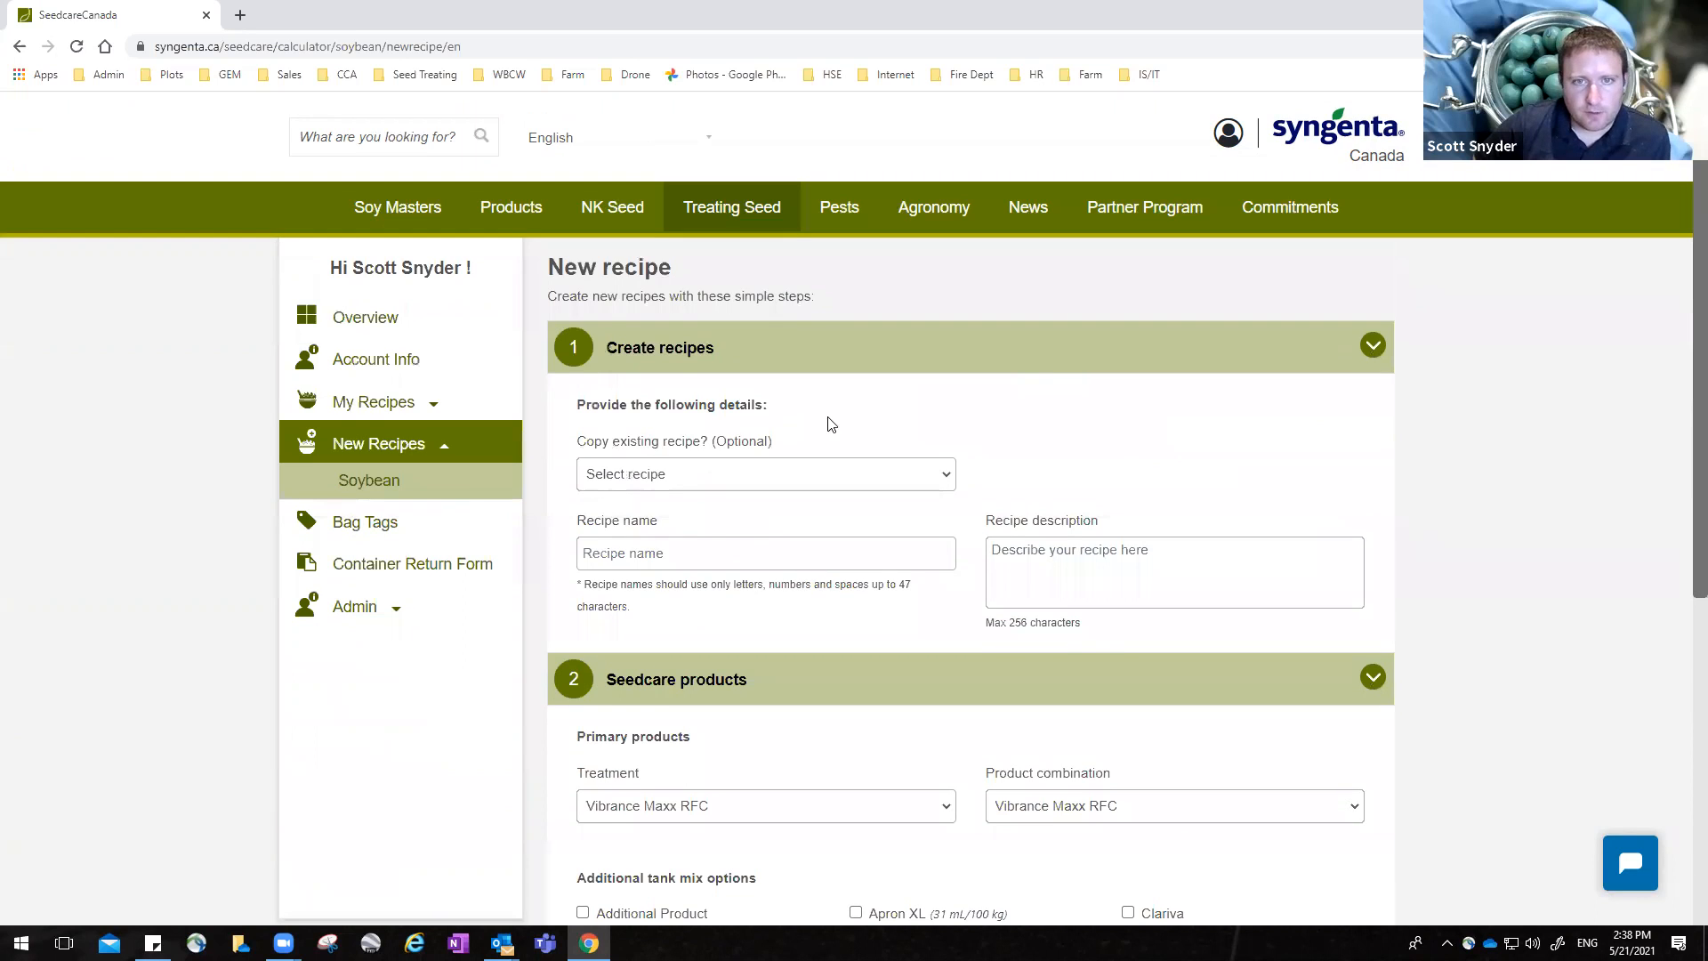
Look through the existing recipes available to copy, and close the list without choosing one.
{"action": "left_click", "coordinate": [652, 553]}
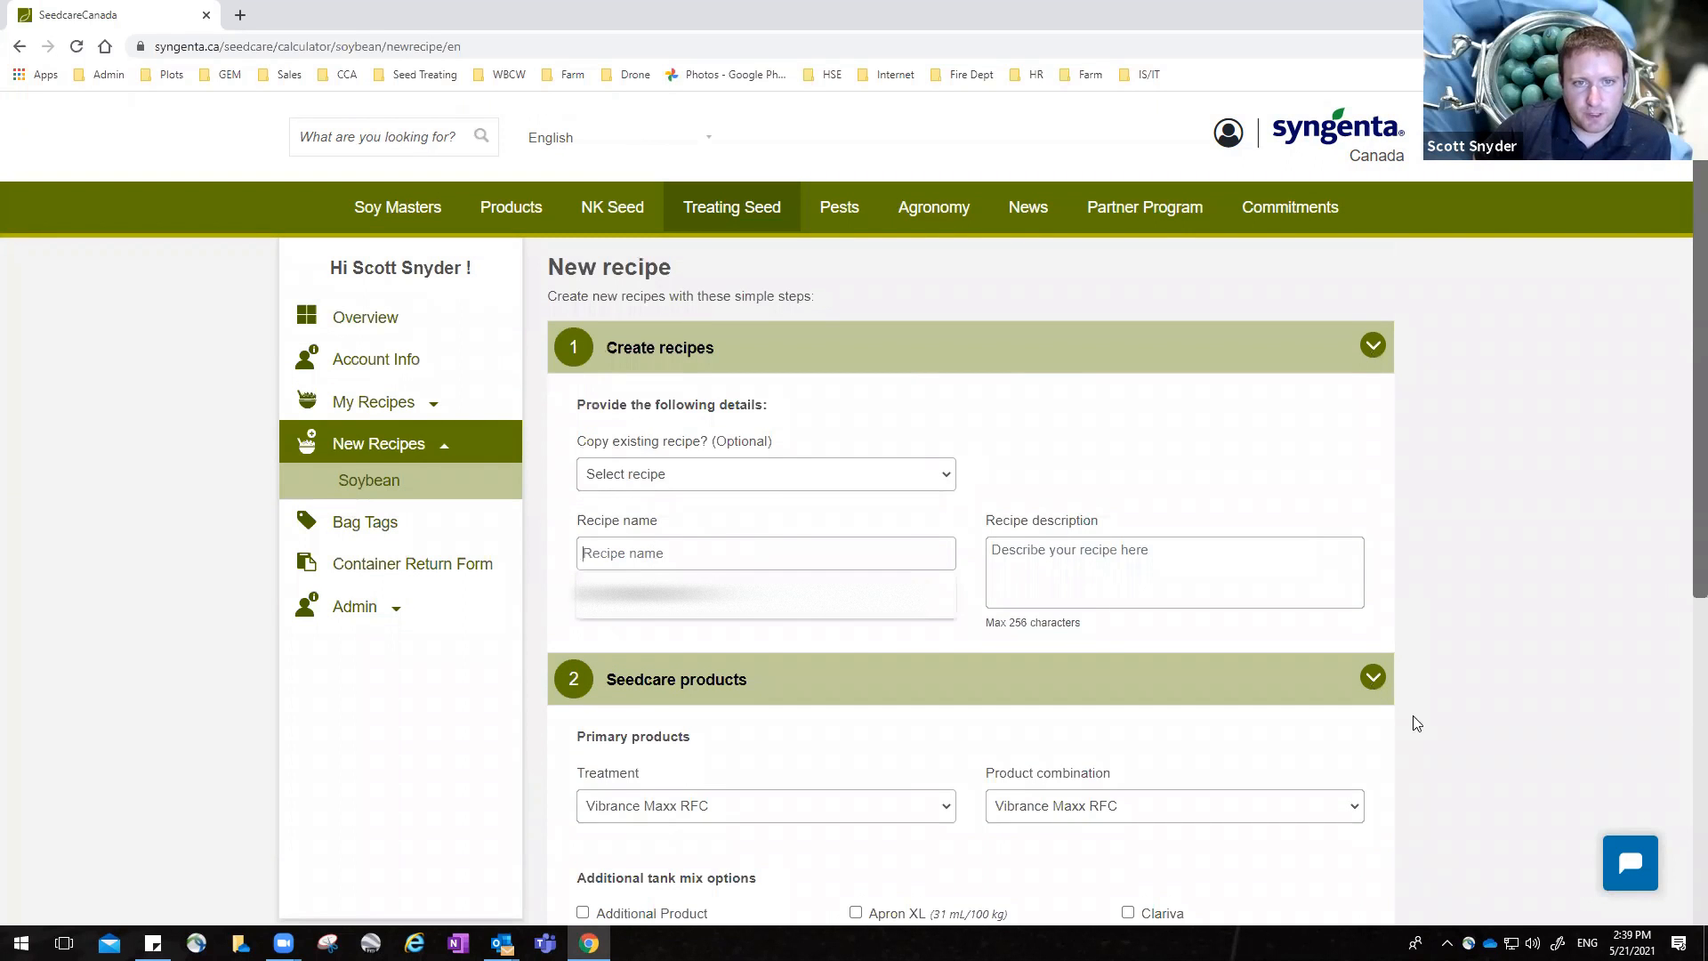
{"action": "left_click", "coordinate": [736, 479]}
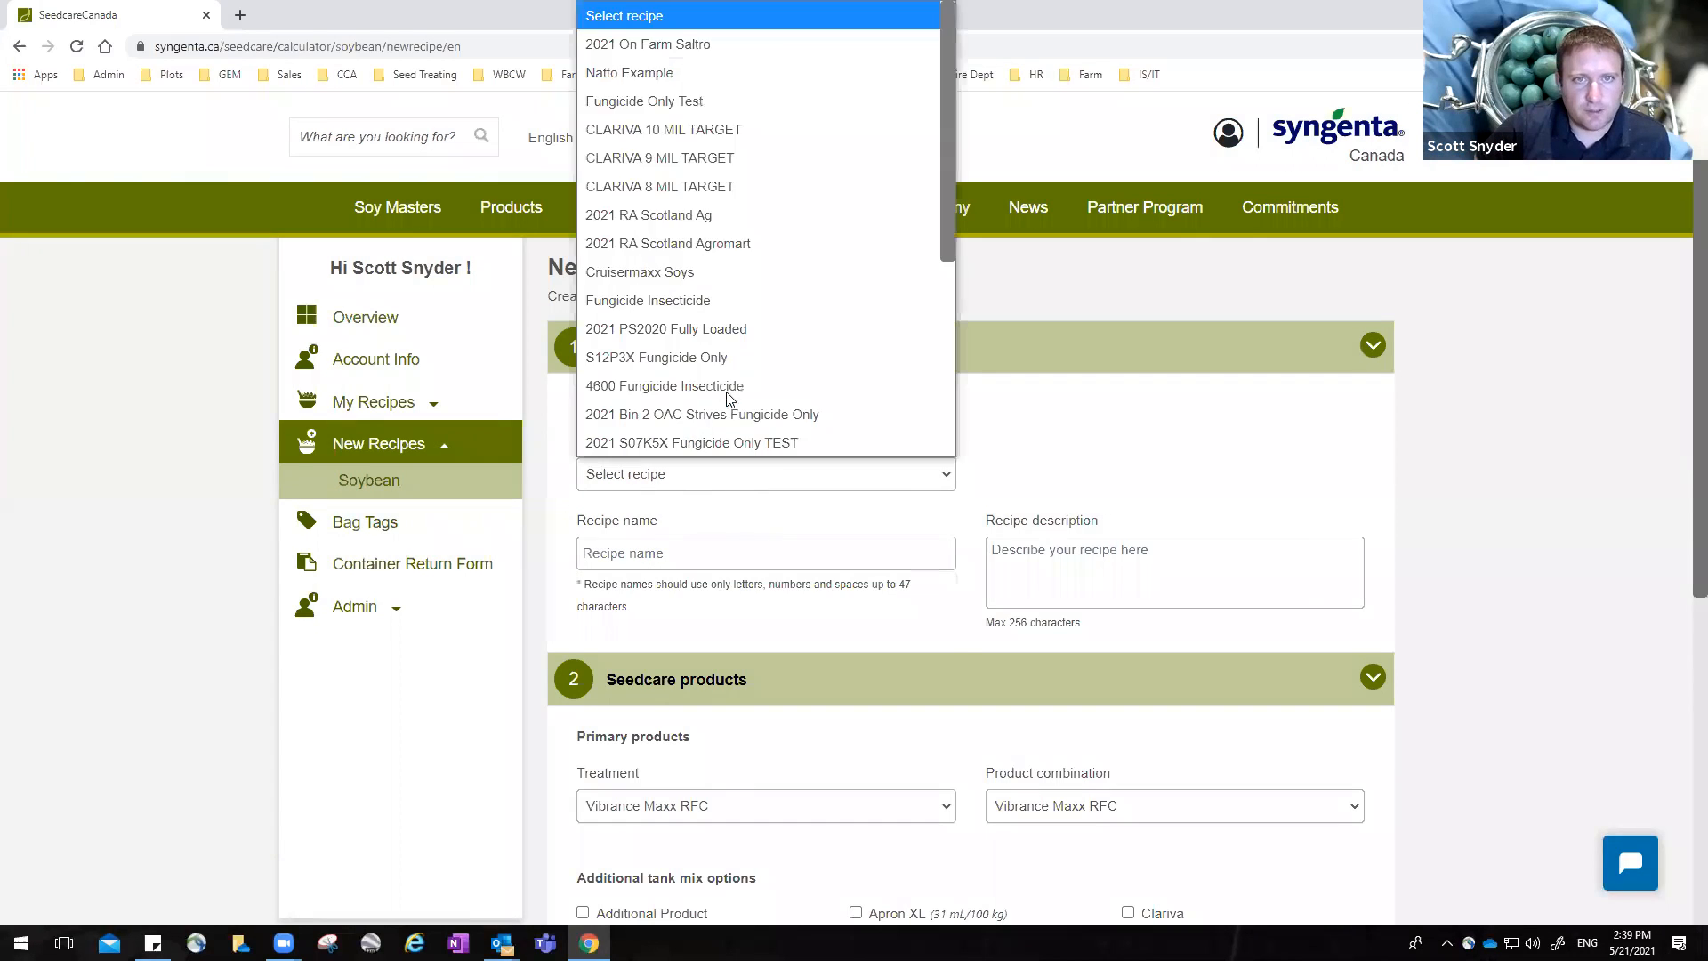
{"action": "scroll", "coordinate": [708, 351], "scroll_direction": "down", "scroll_amount": 4}
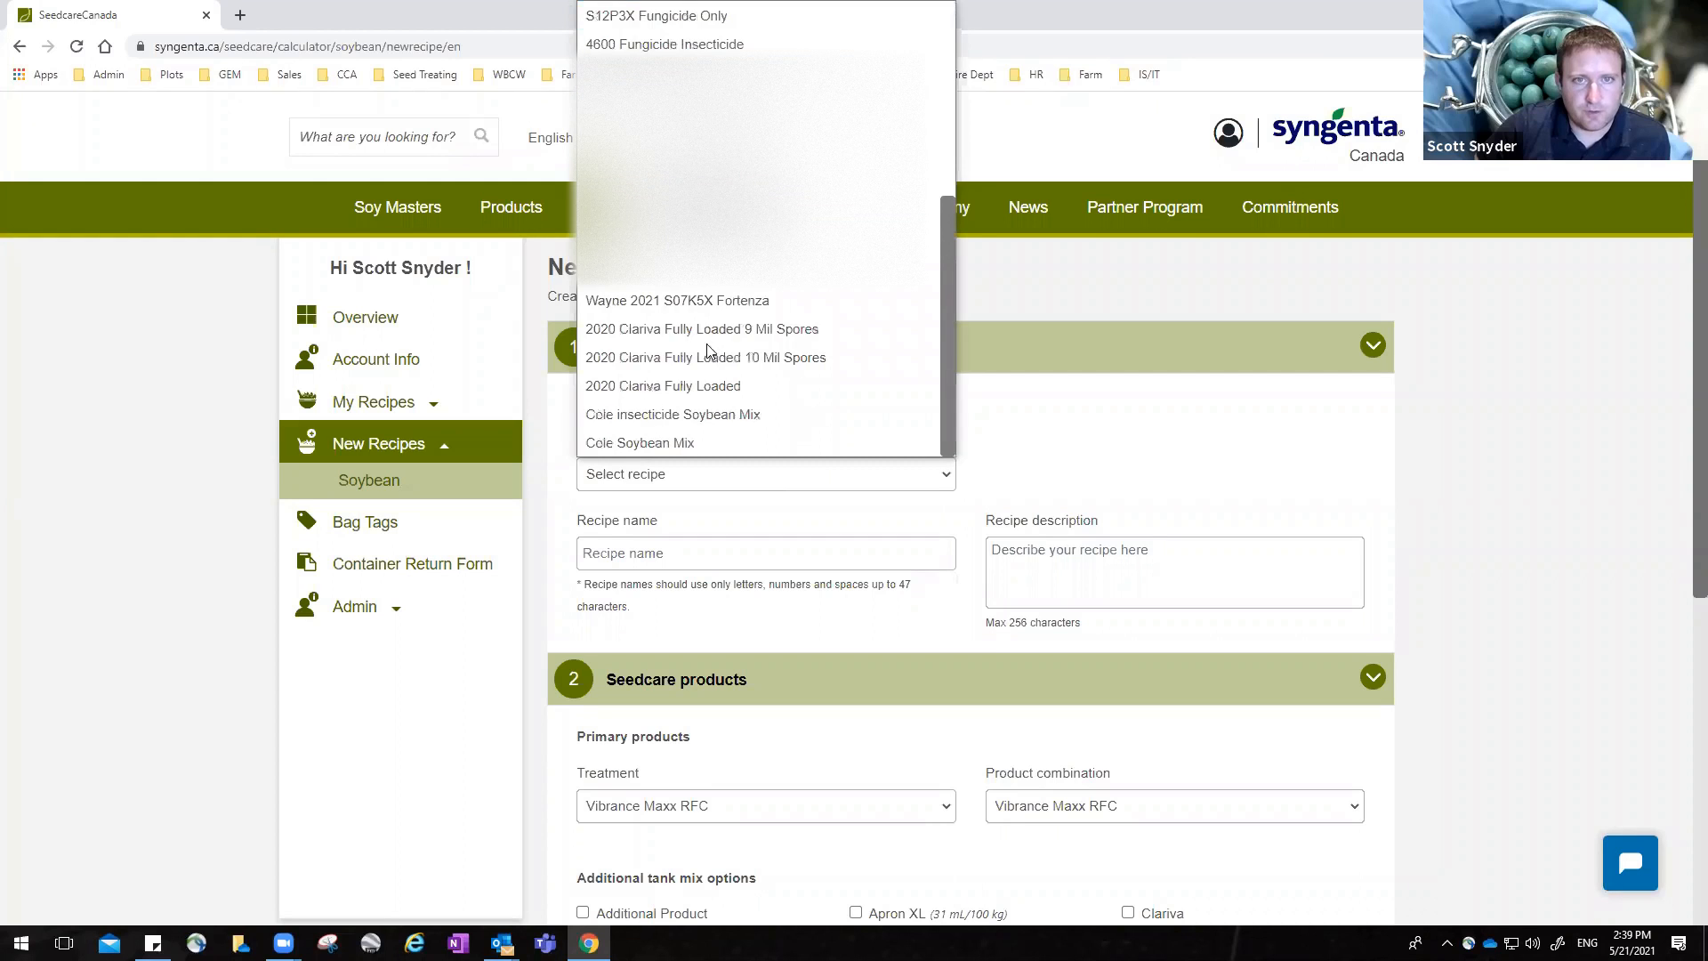
{"action": "scroll", "coordinate": [708, 351], "scroll_direction": "up", "scroll_amount": 5}
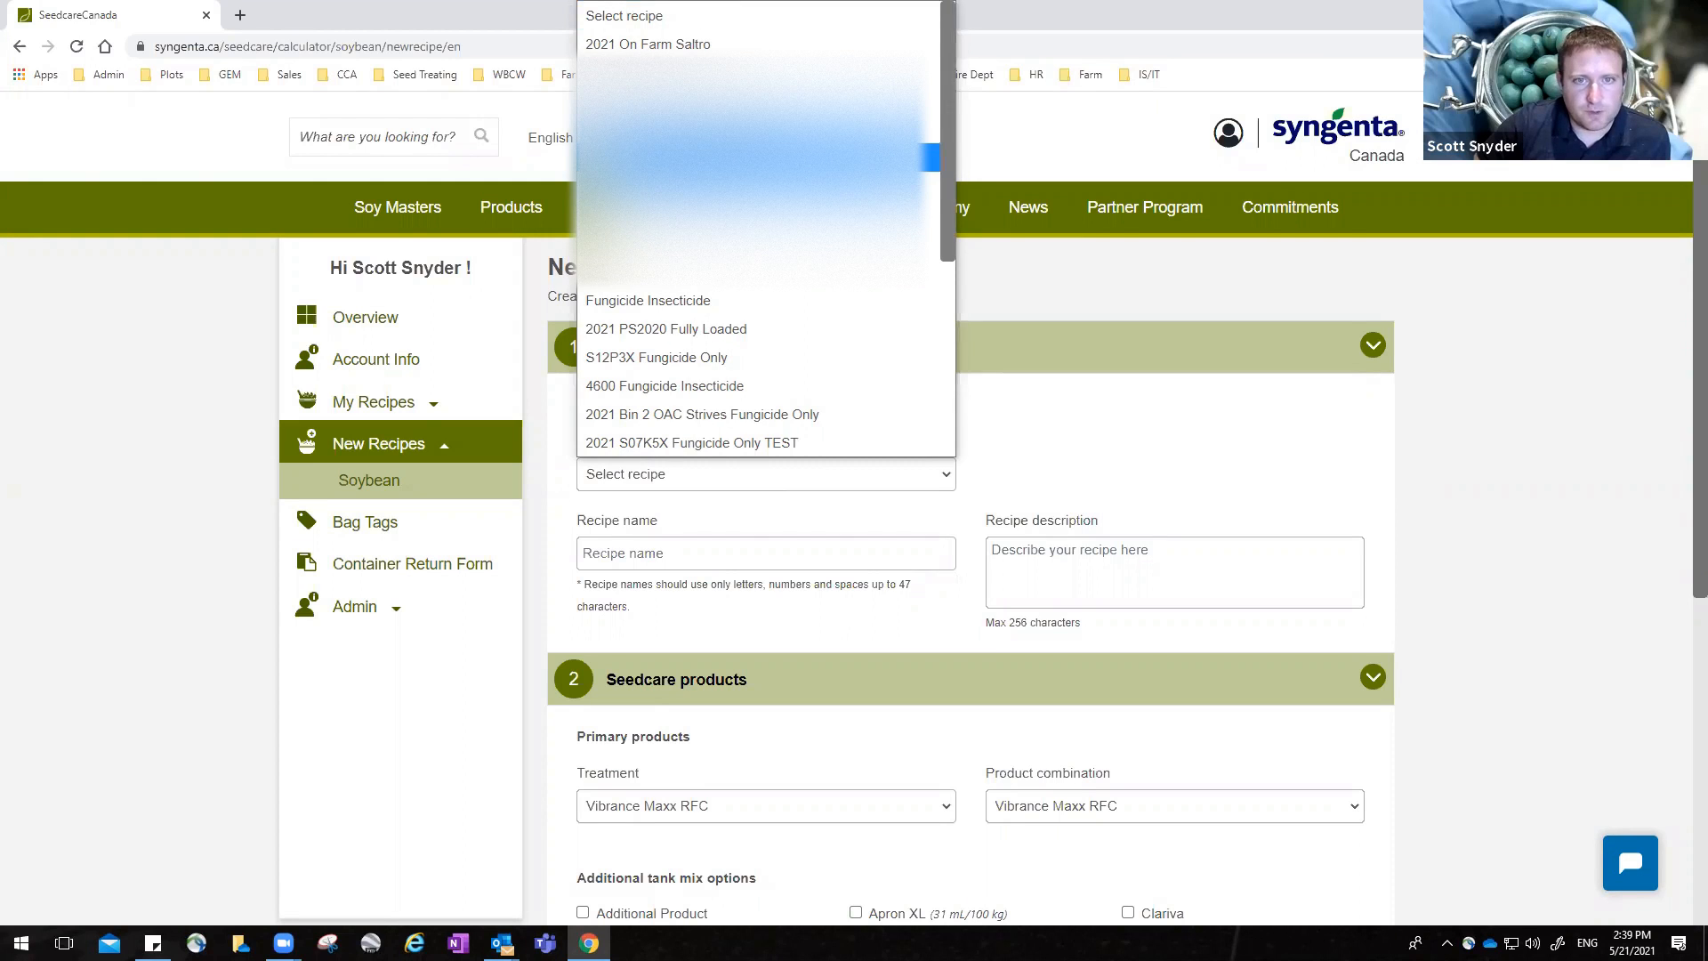
{"action": "left_click", "coordinate": [1007, 443]}
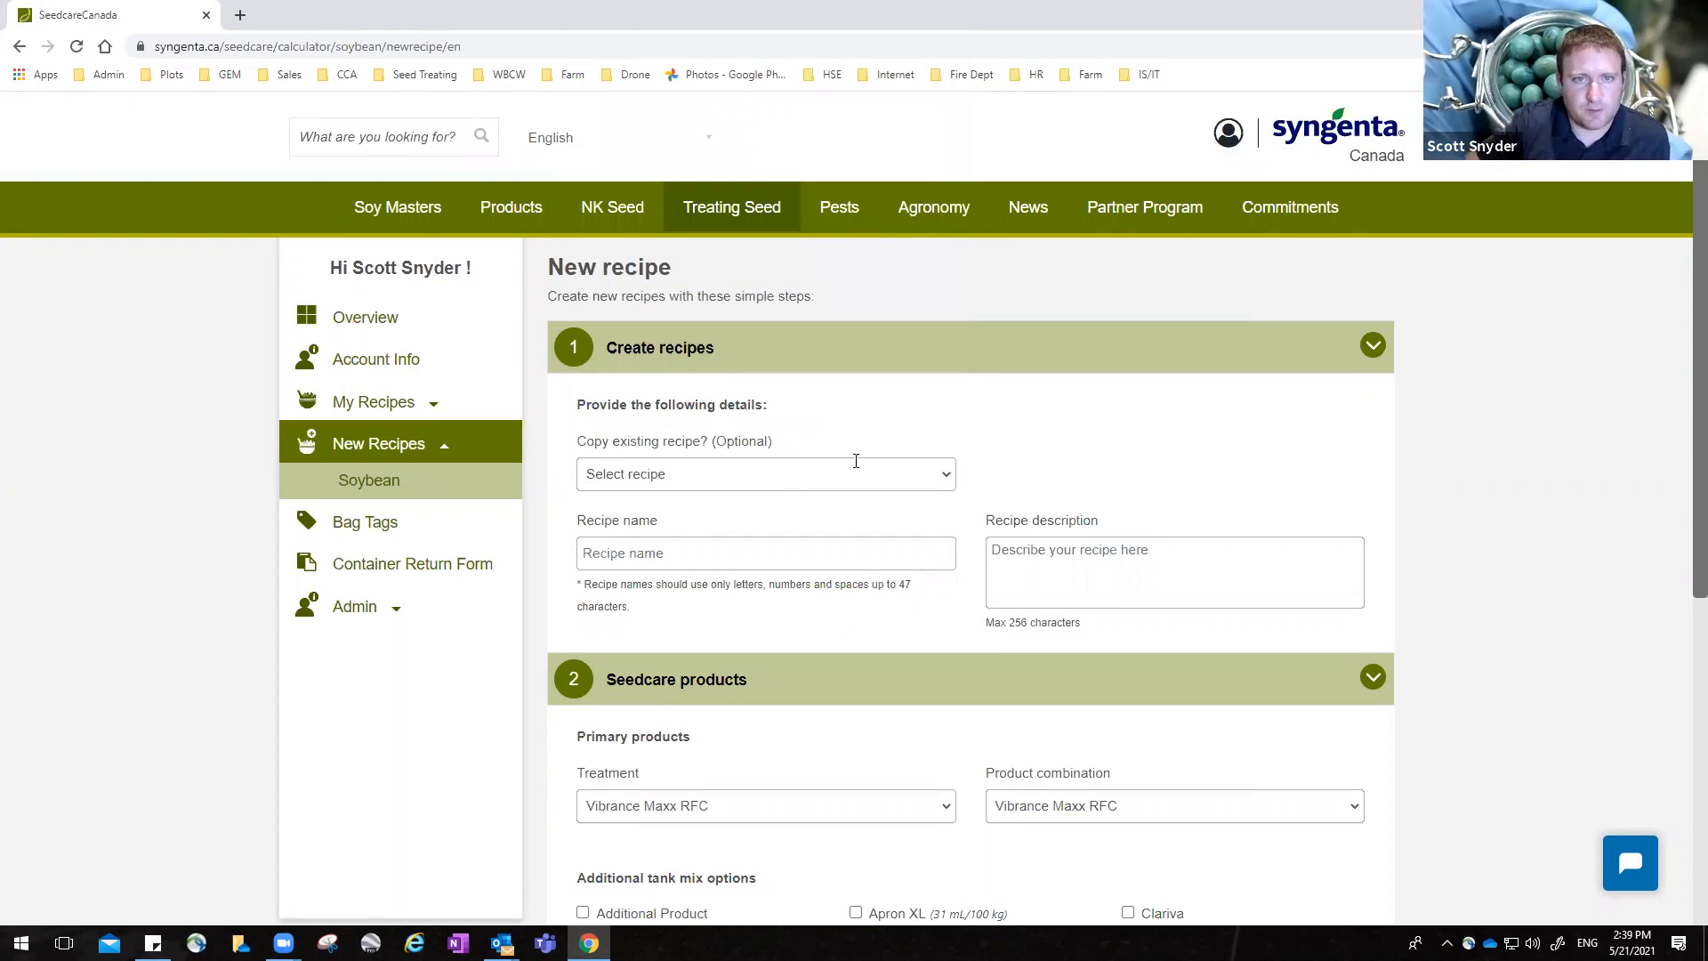
Name the new soybean recipe "Test Fungicide Insecticide Enhanced" and leave its description empty.
{"action": "scroll", "coordinate": [854, 461], "scroll_direction": "down", "scroll_amount": 1}
{"action": "scroll", "coordinate": [855, 467], "scroll_direction": "down", "scroll_amount": 2}
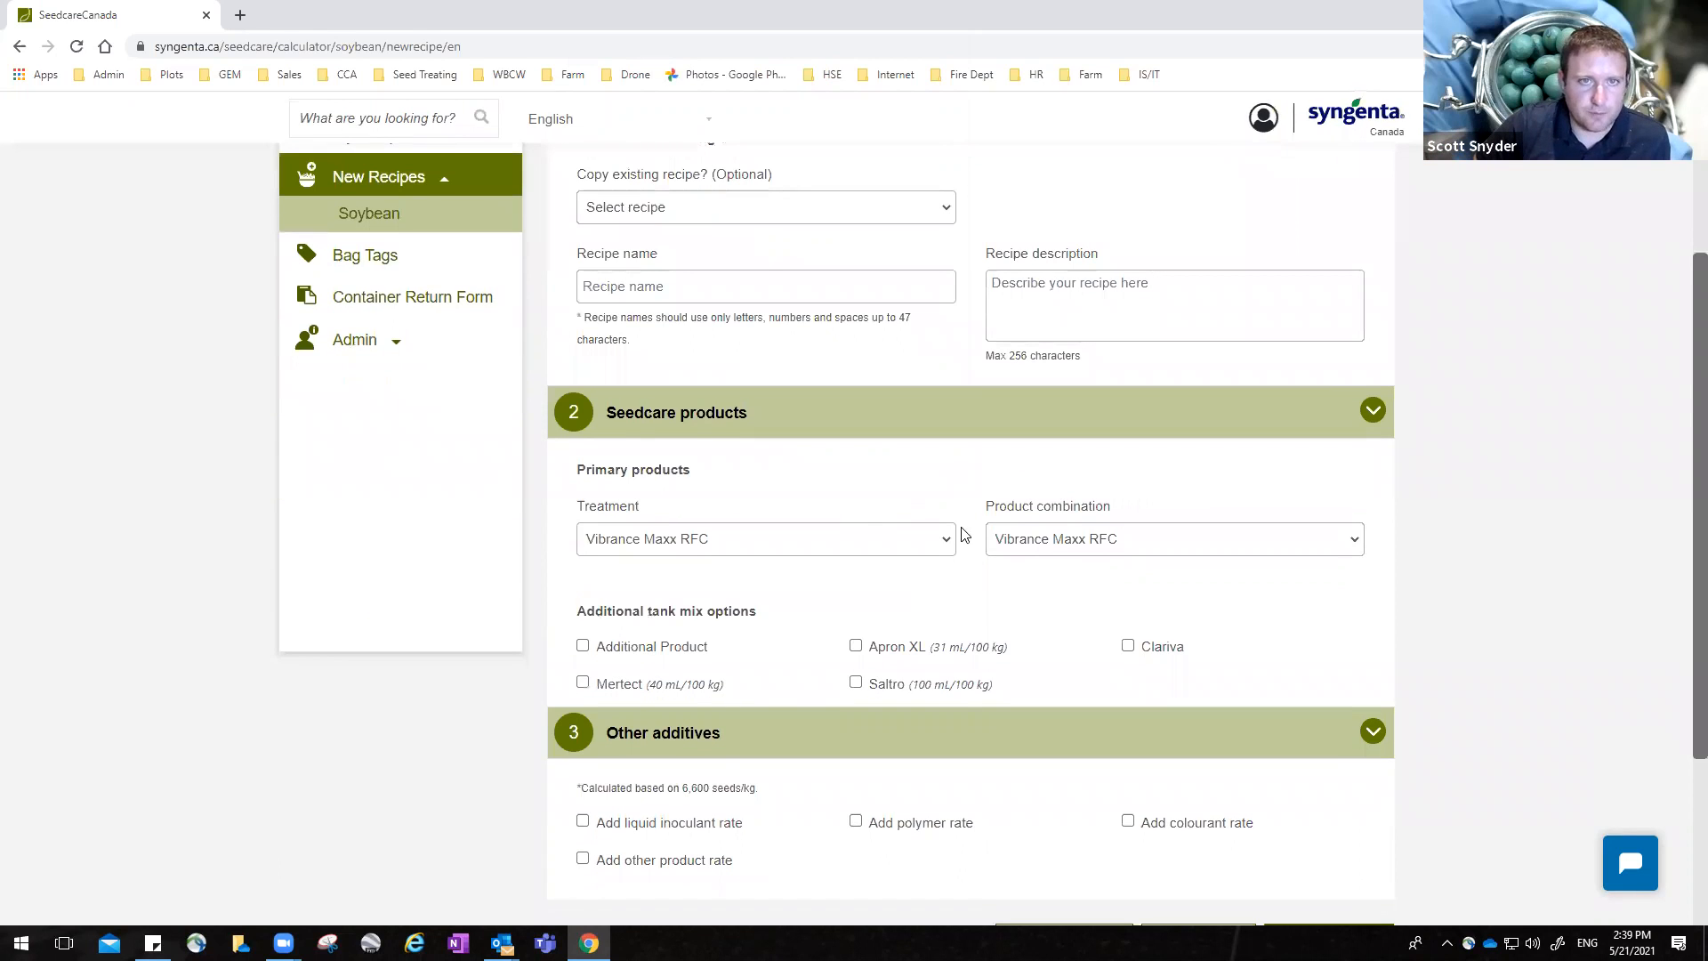
{"action": "left_click", "coordinate": [767, 263]}
{"action": "left_click", "coordinate": [1078, 284]}
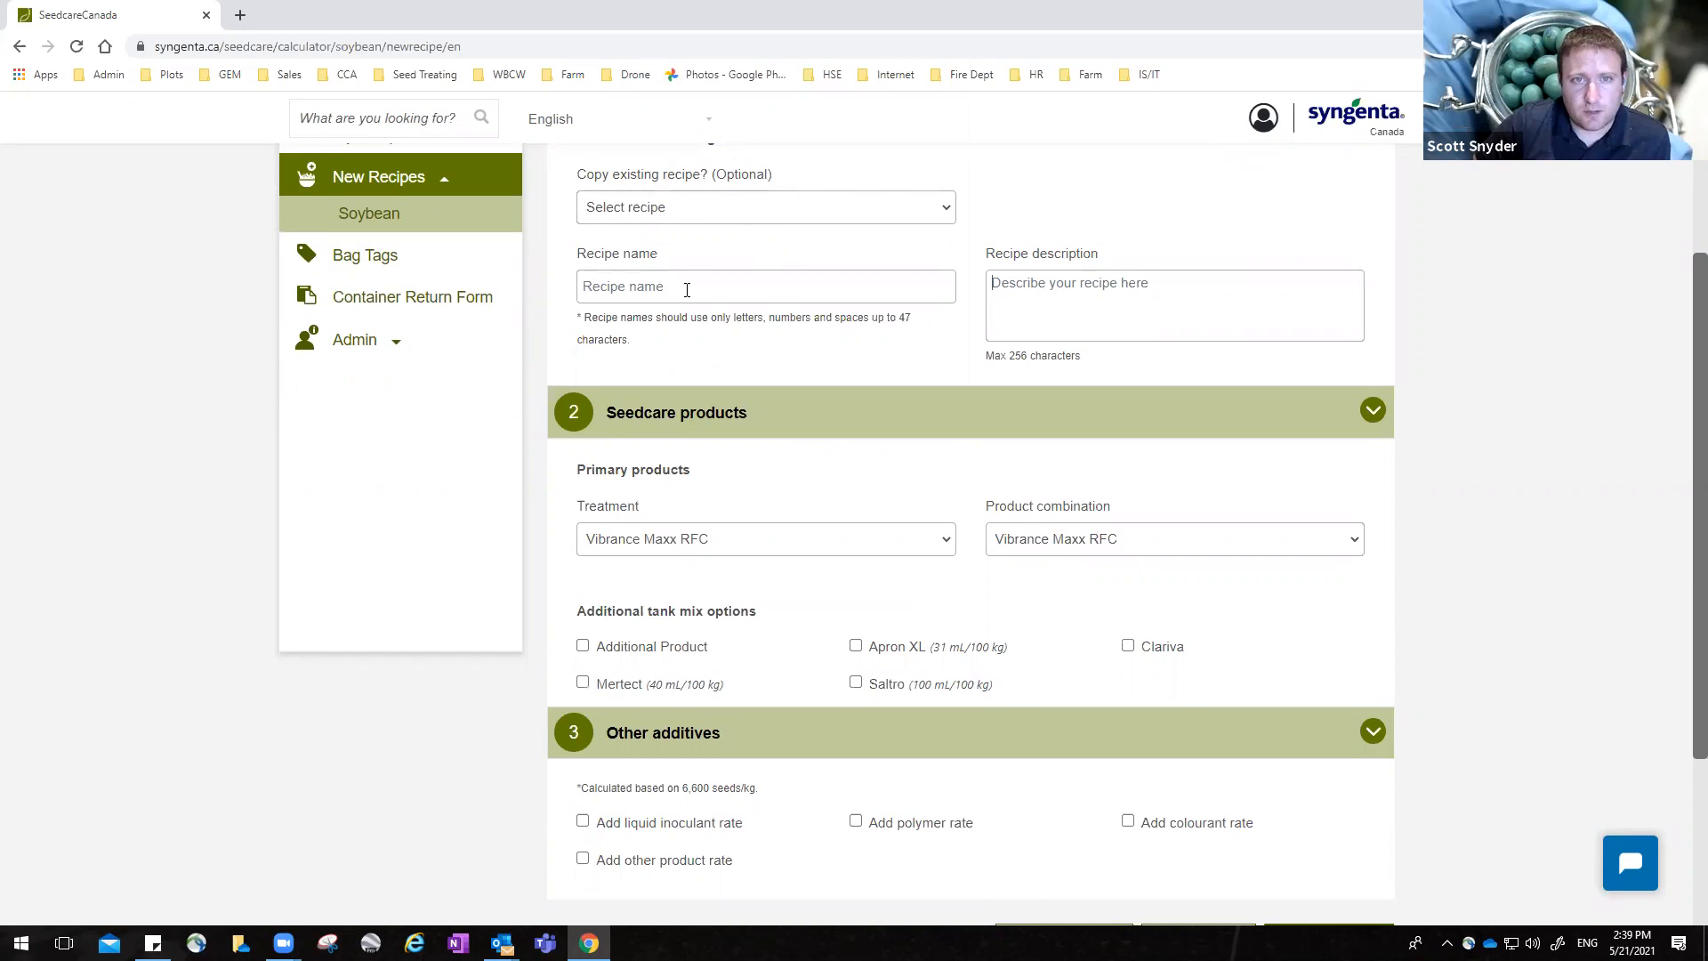
{"action": "left_click", "coordinate": [687, 289]}
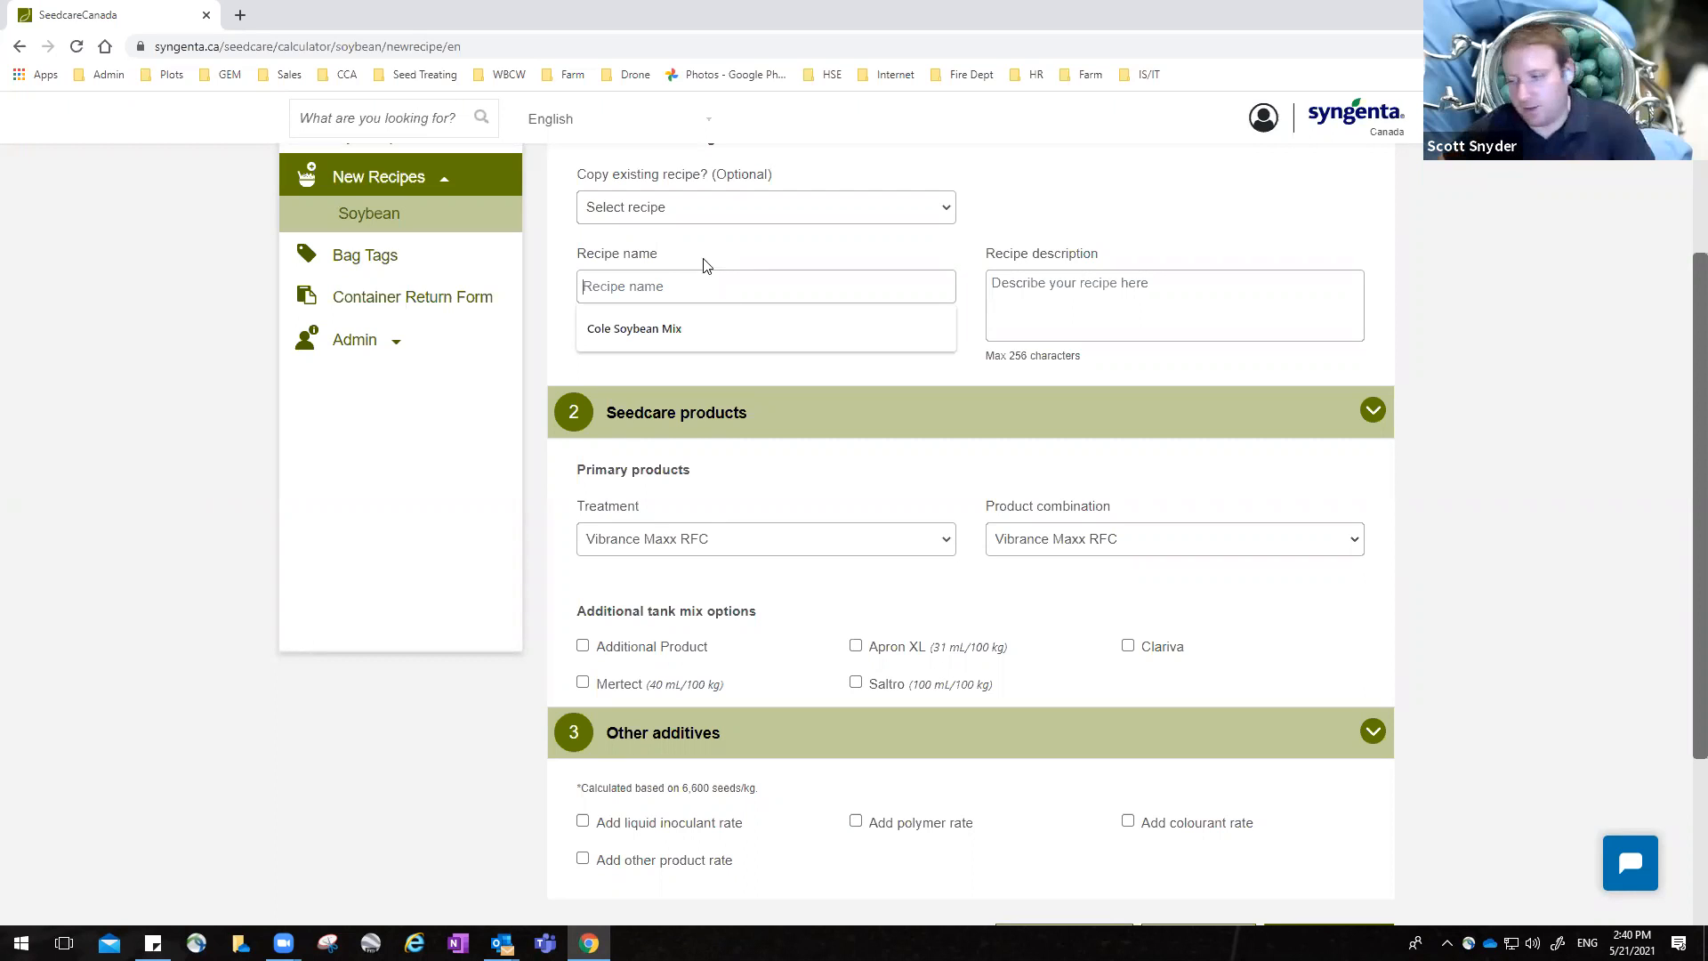
{"action": "type", "text": "Test"}
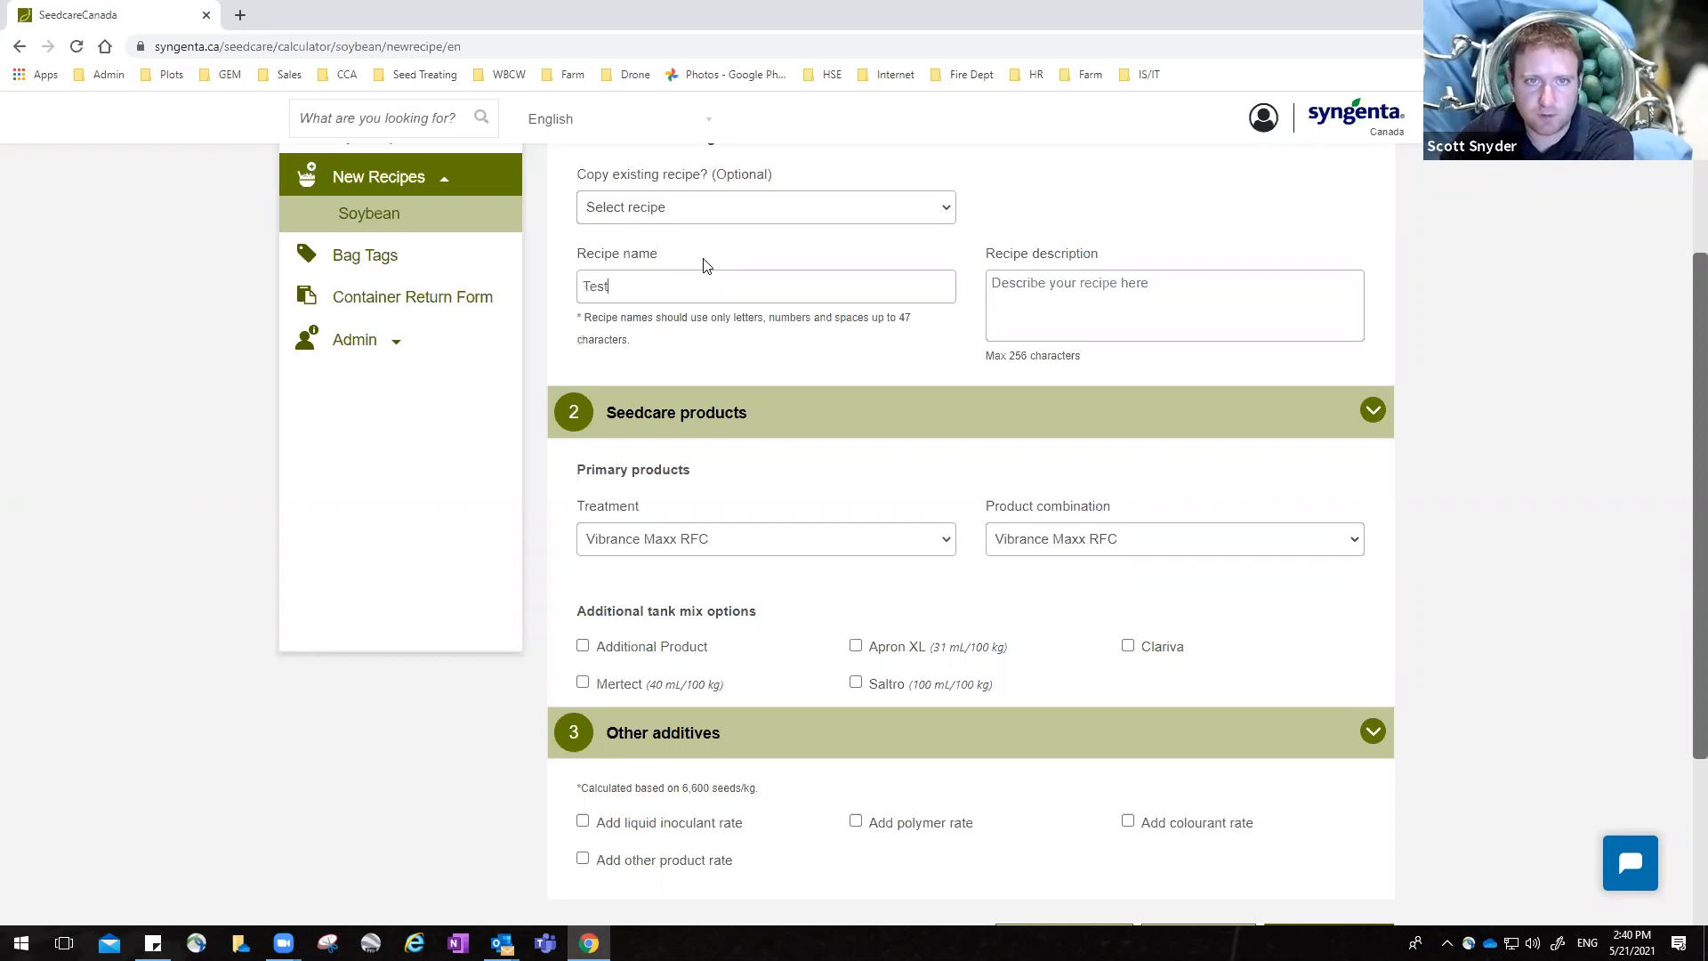
{"action": "type", "text": " Fungi"}
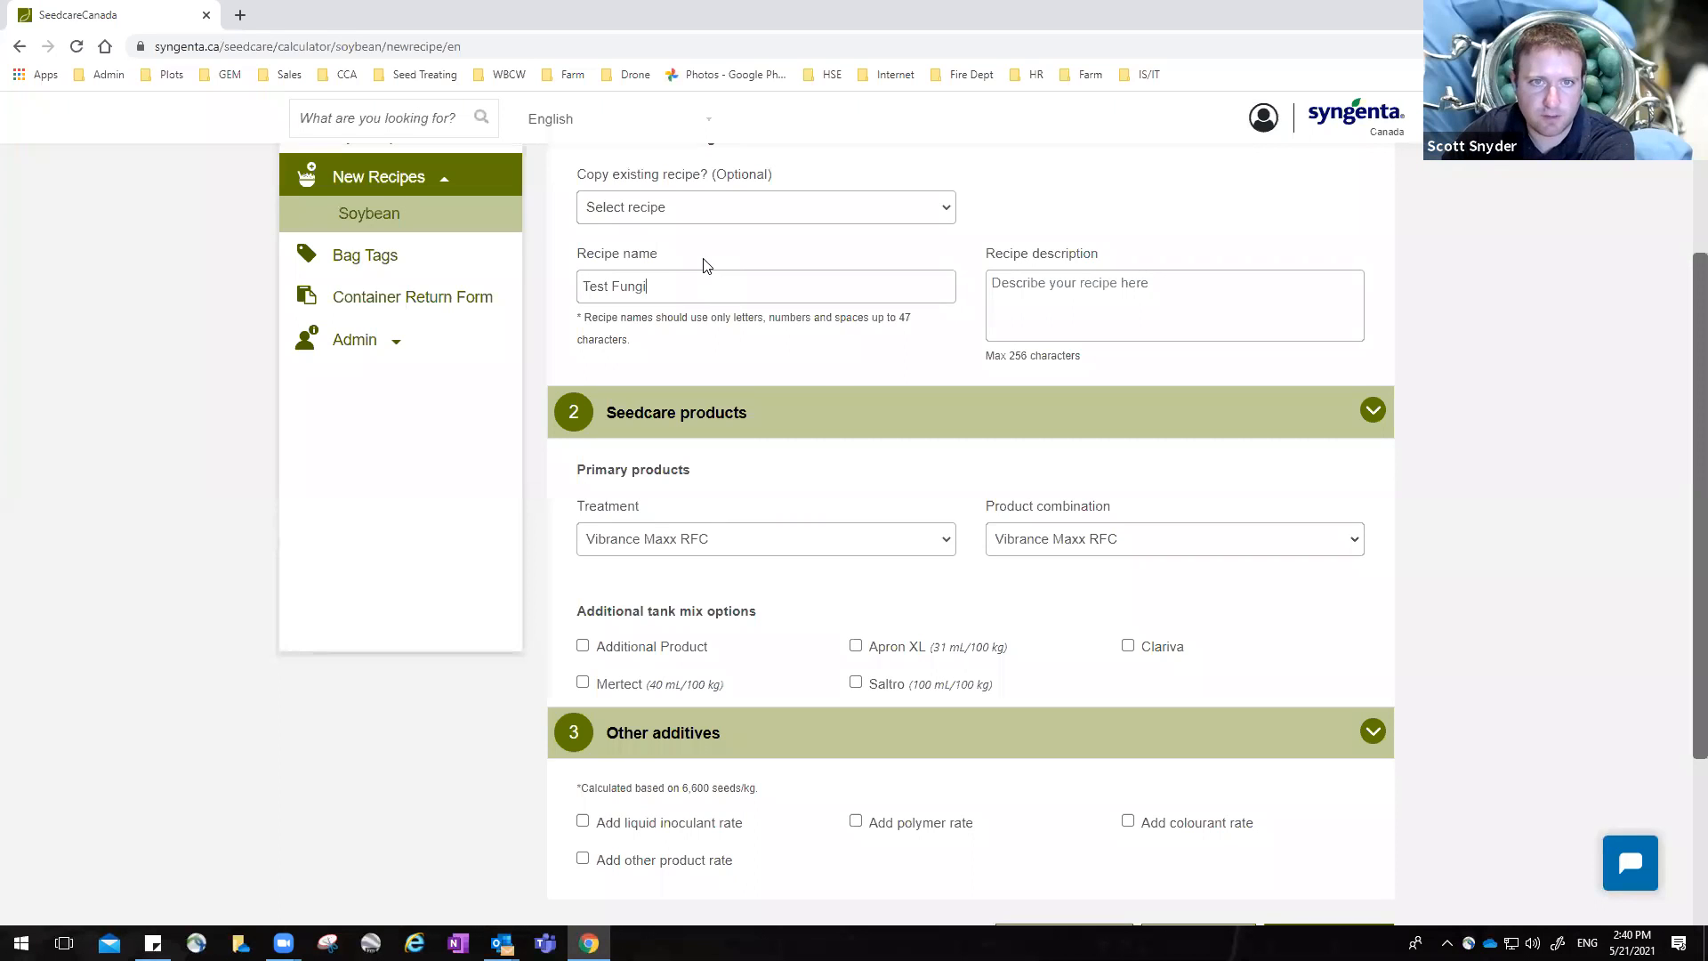
{"action": "type", "text": "cide Ine"}
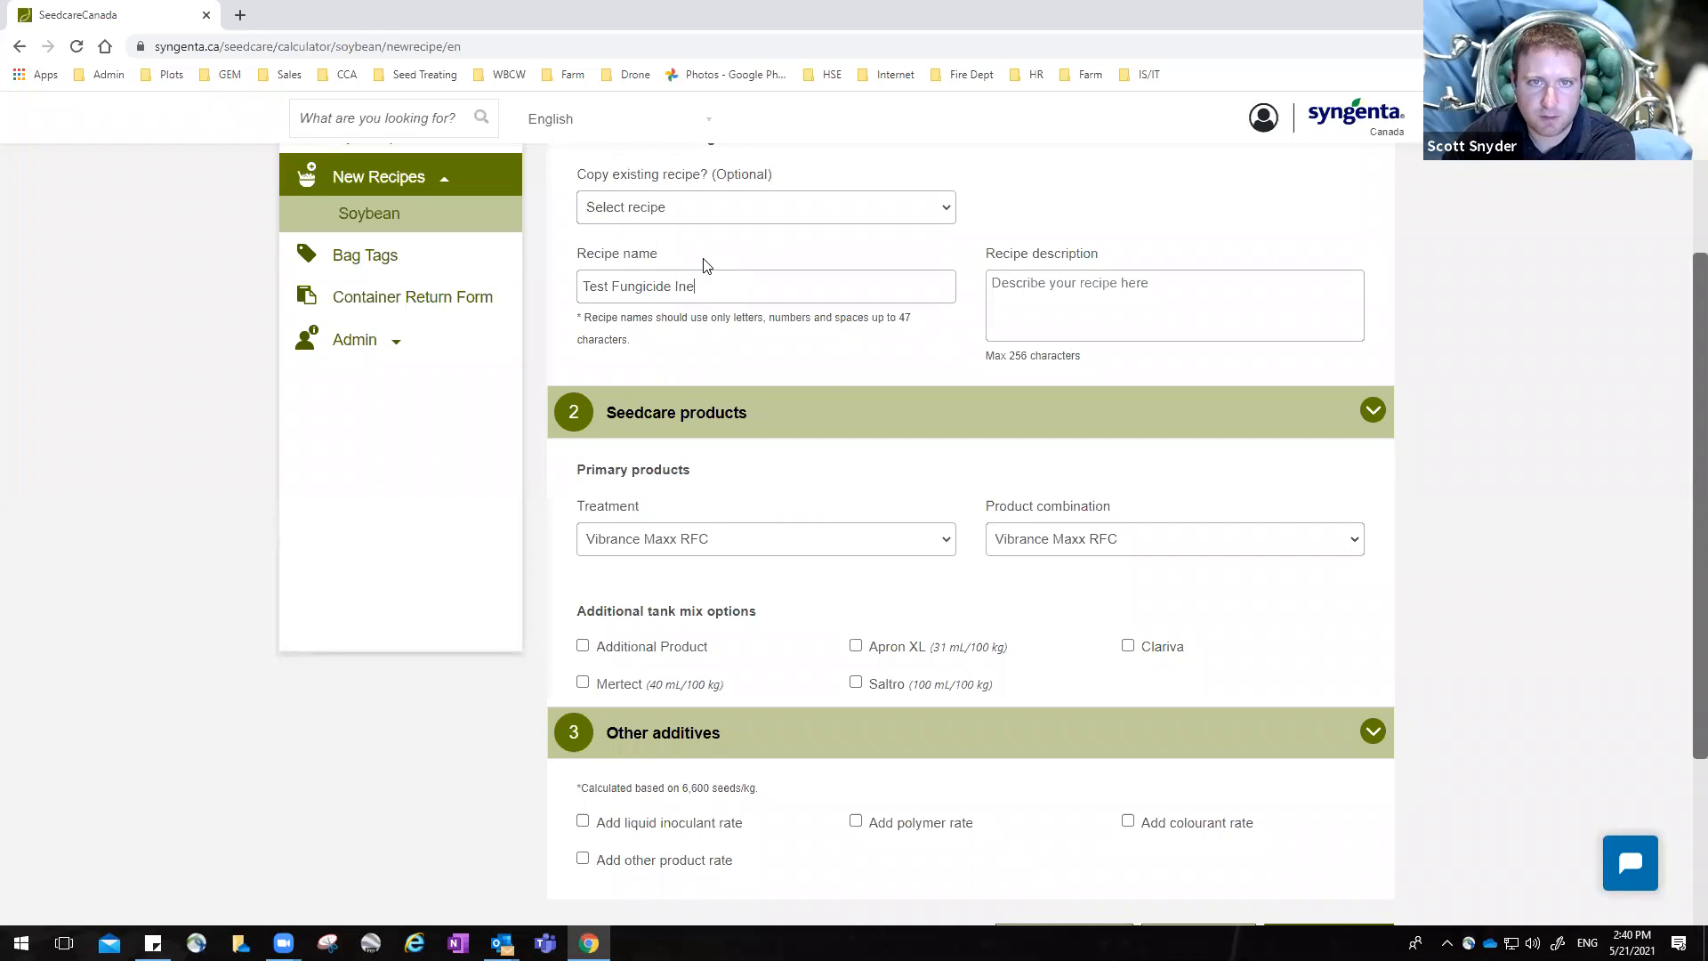
{"action": "type", "text": "ectic"}
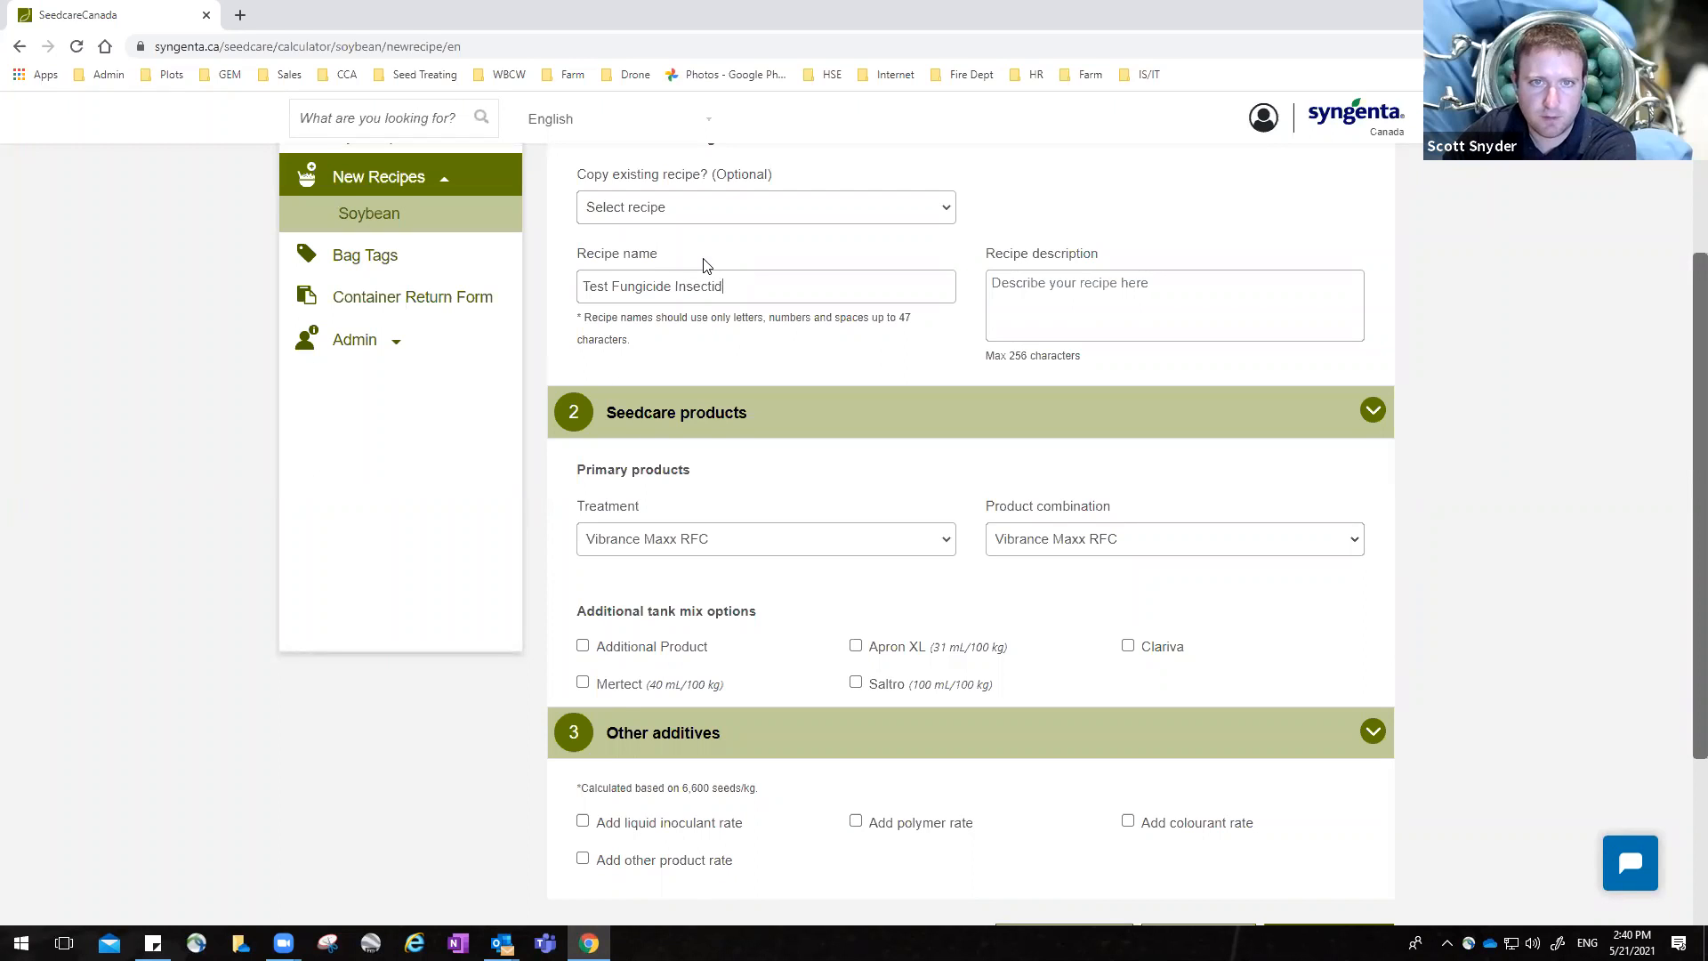
{"action": "type", "text": "ide"}
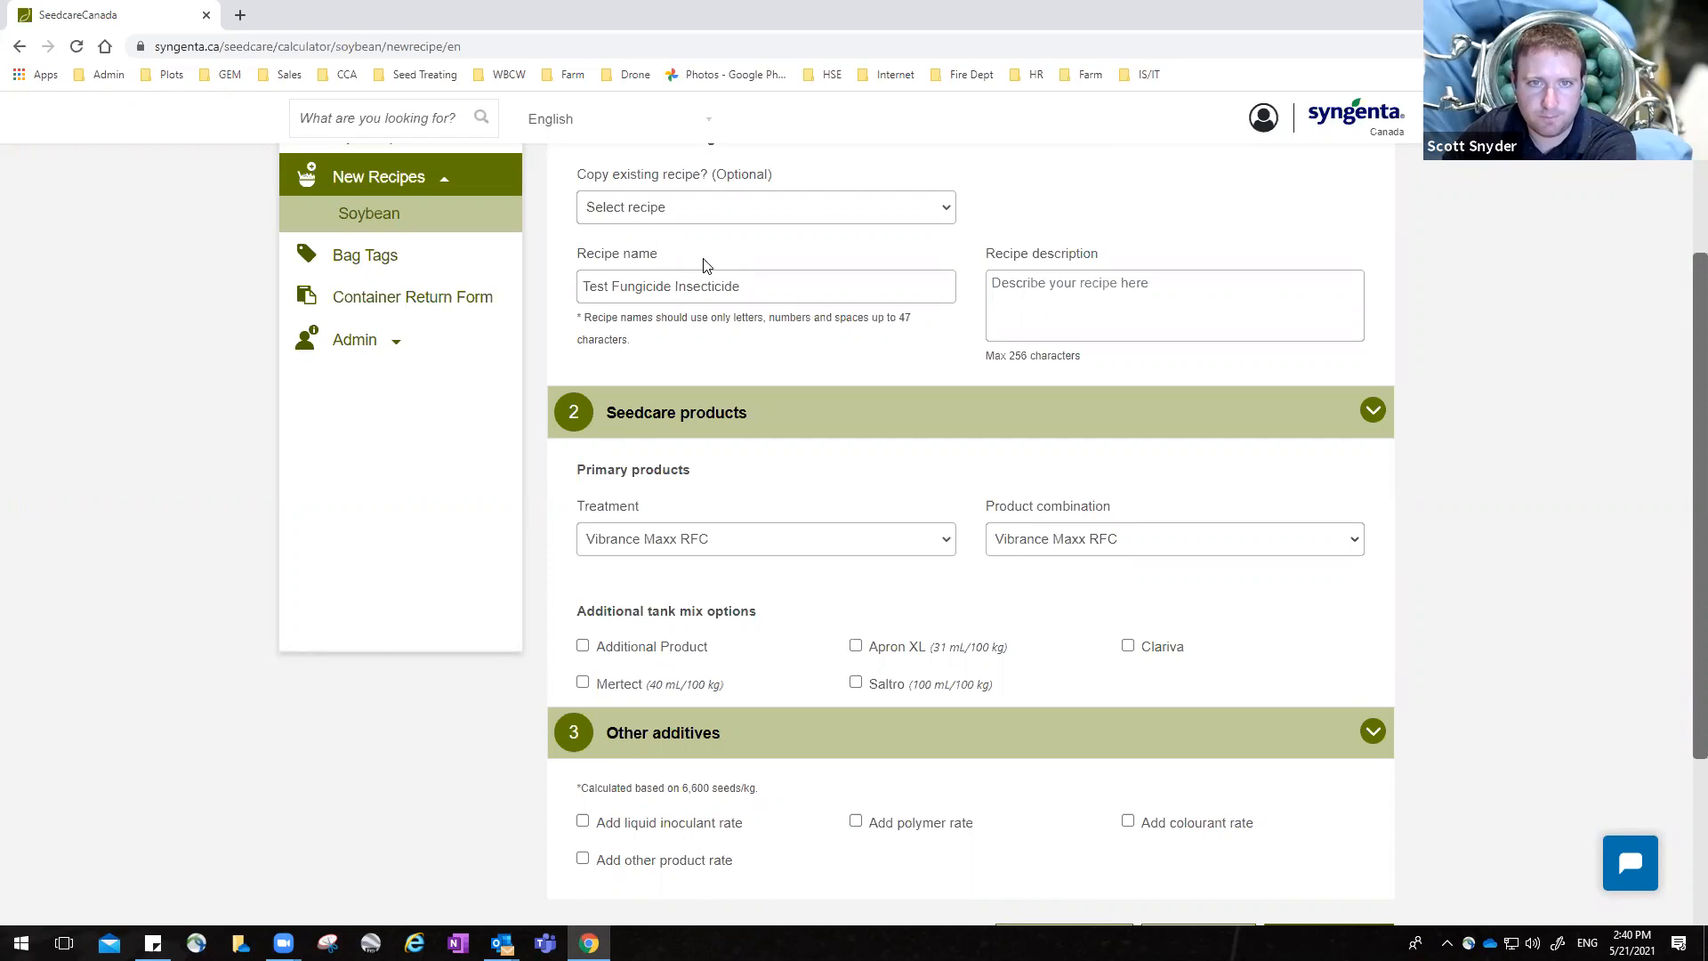
{"action": "type", "text": " Enhanced"}
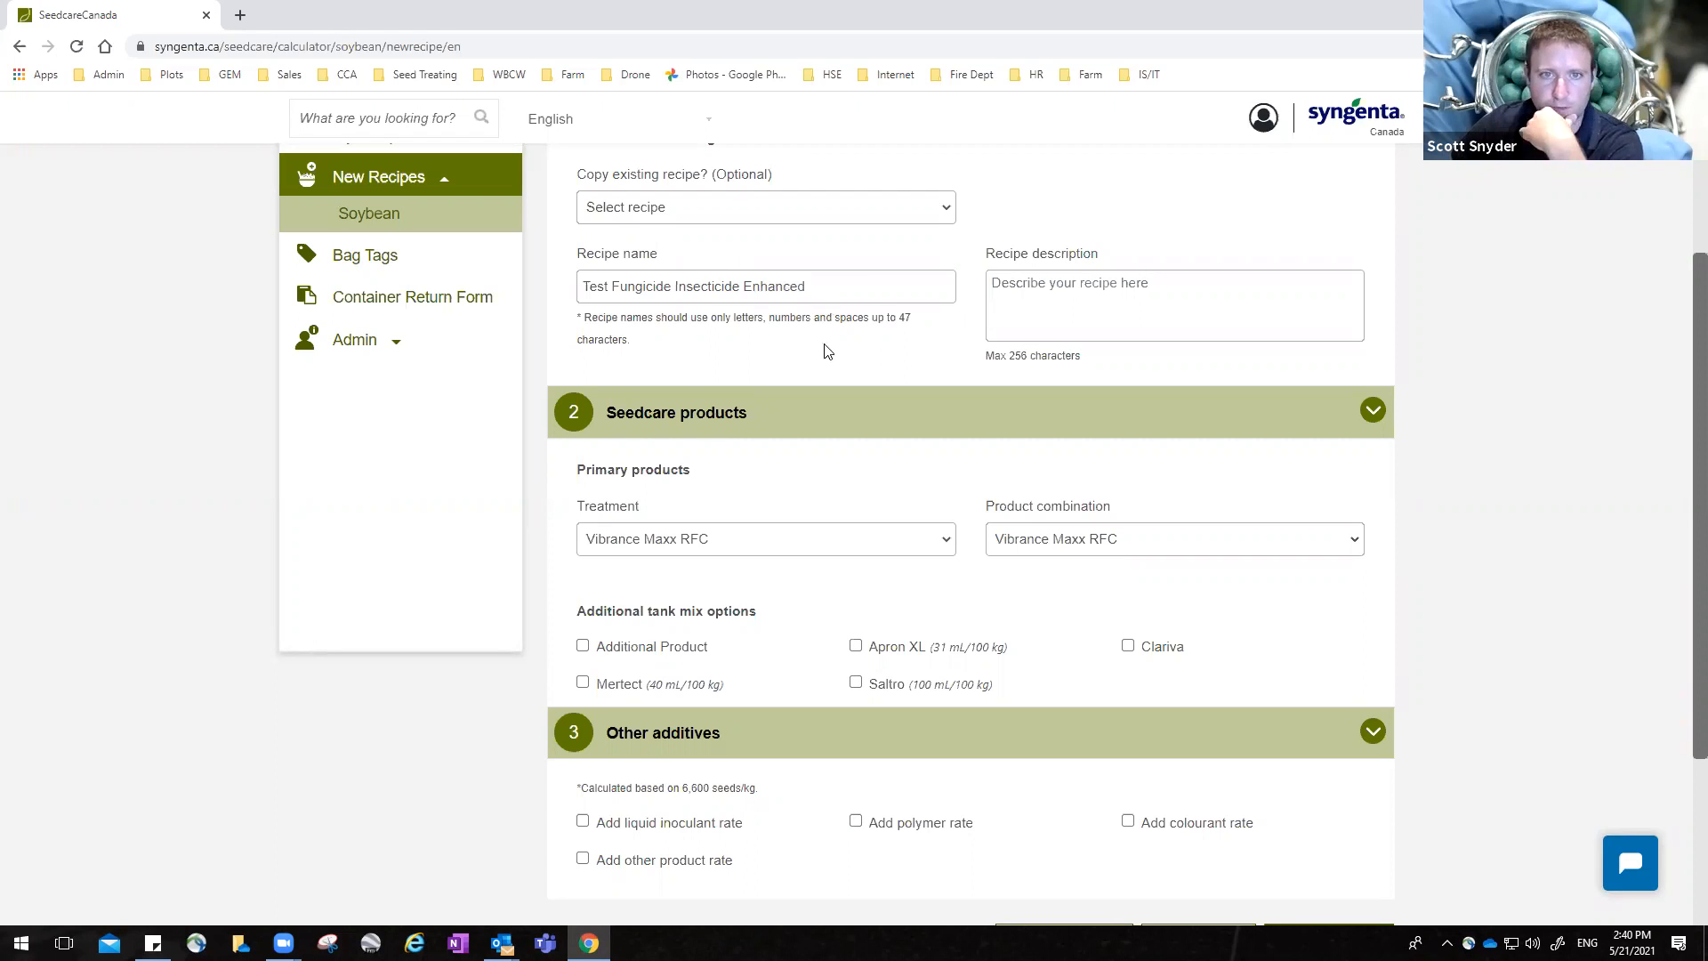
Collapse the Create recipes section and choose Fortenza Vibrance Maxx as the primary treatment.
{"action": "scroll", "coordinate": [703, 414], "scroll_direction": "down", "scroll_amount": 1}
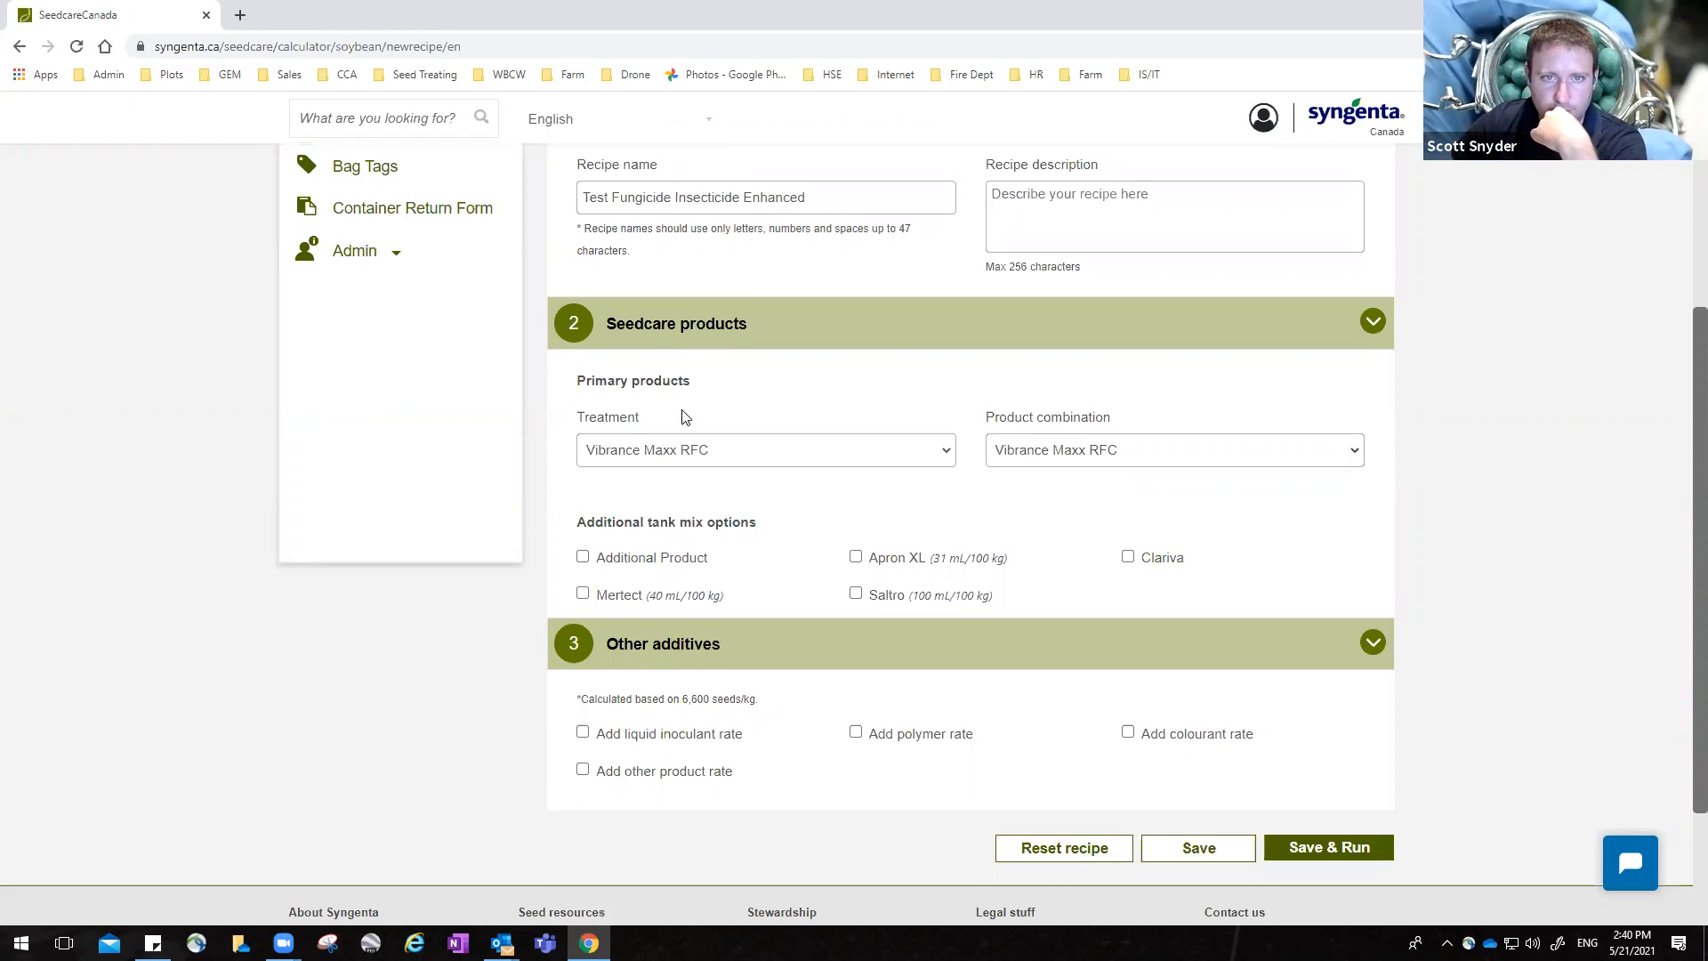
{"action": "scroll", "coordinate": [656, 349], "scroll_direction": "up", "scroll_amount": 2}
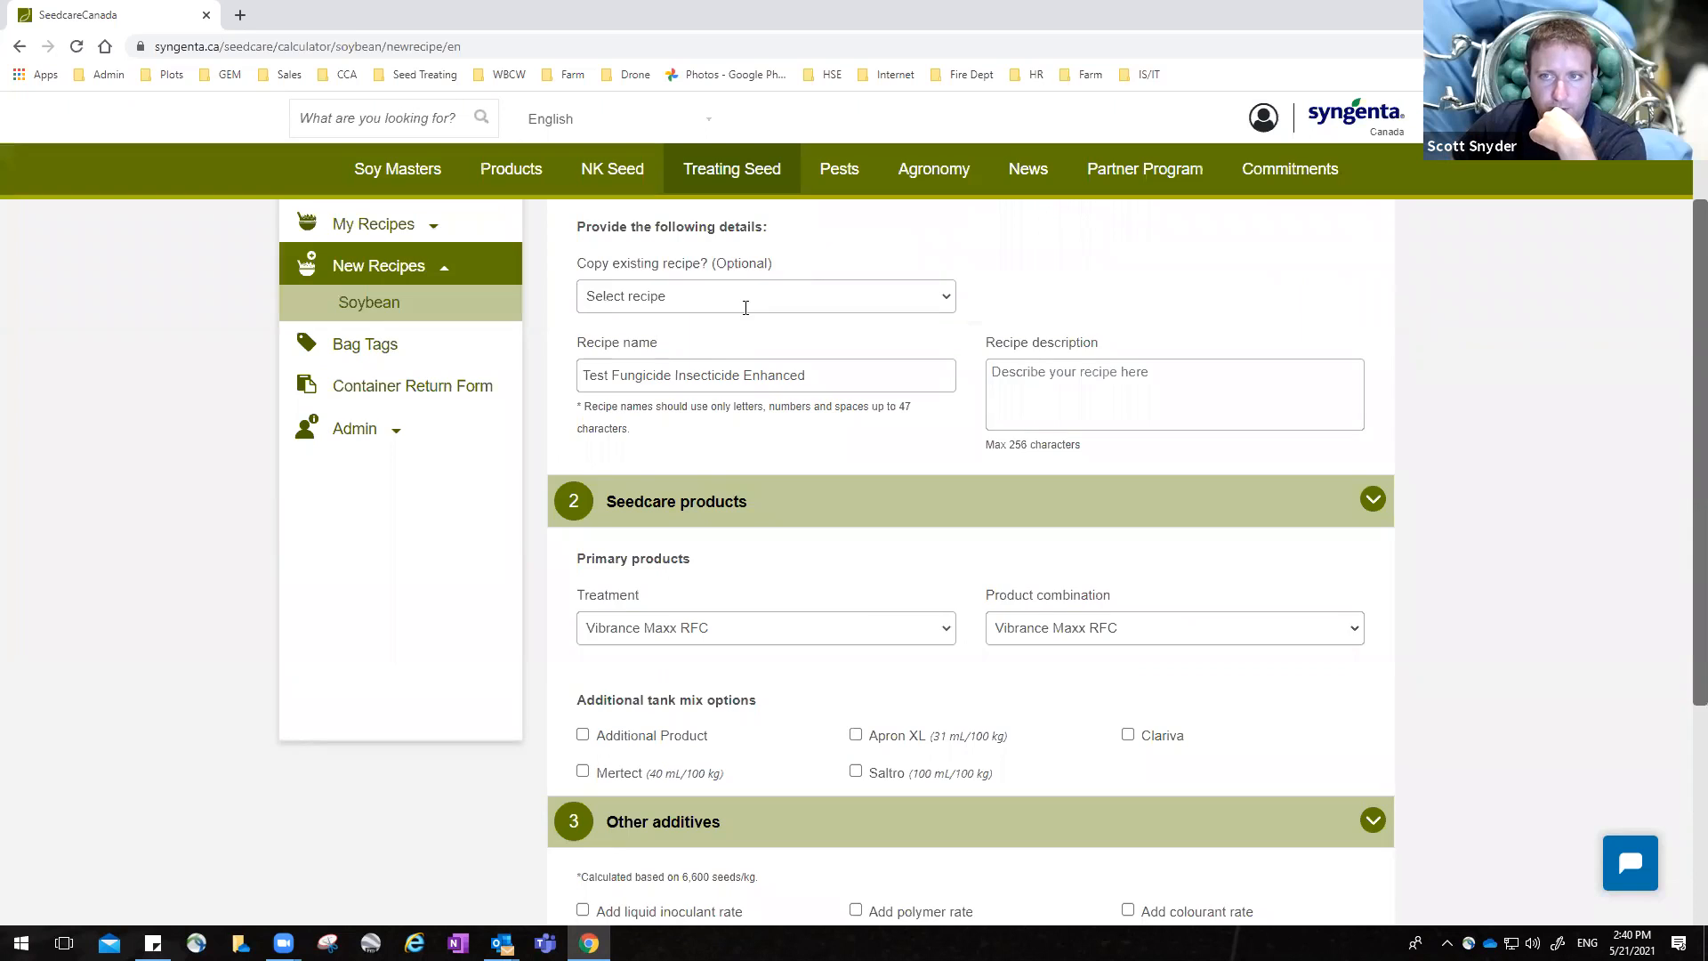
{"action": "scroll", "coordinate": [1375, 391], "scroll_direction": "up", "scroll_amount": 2}
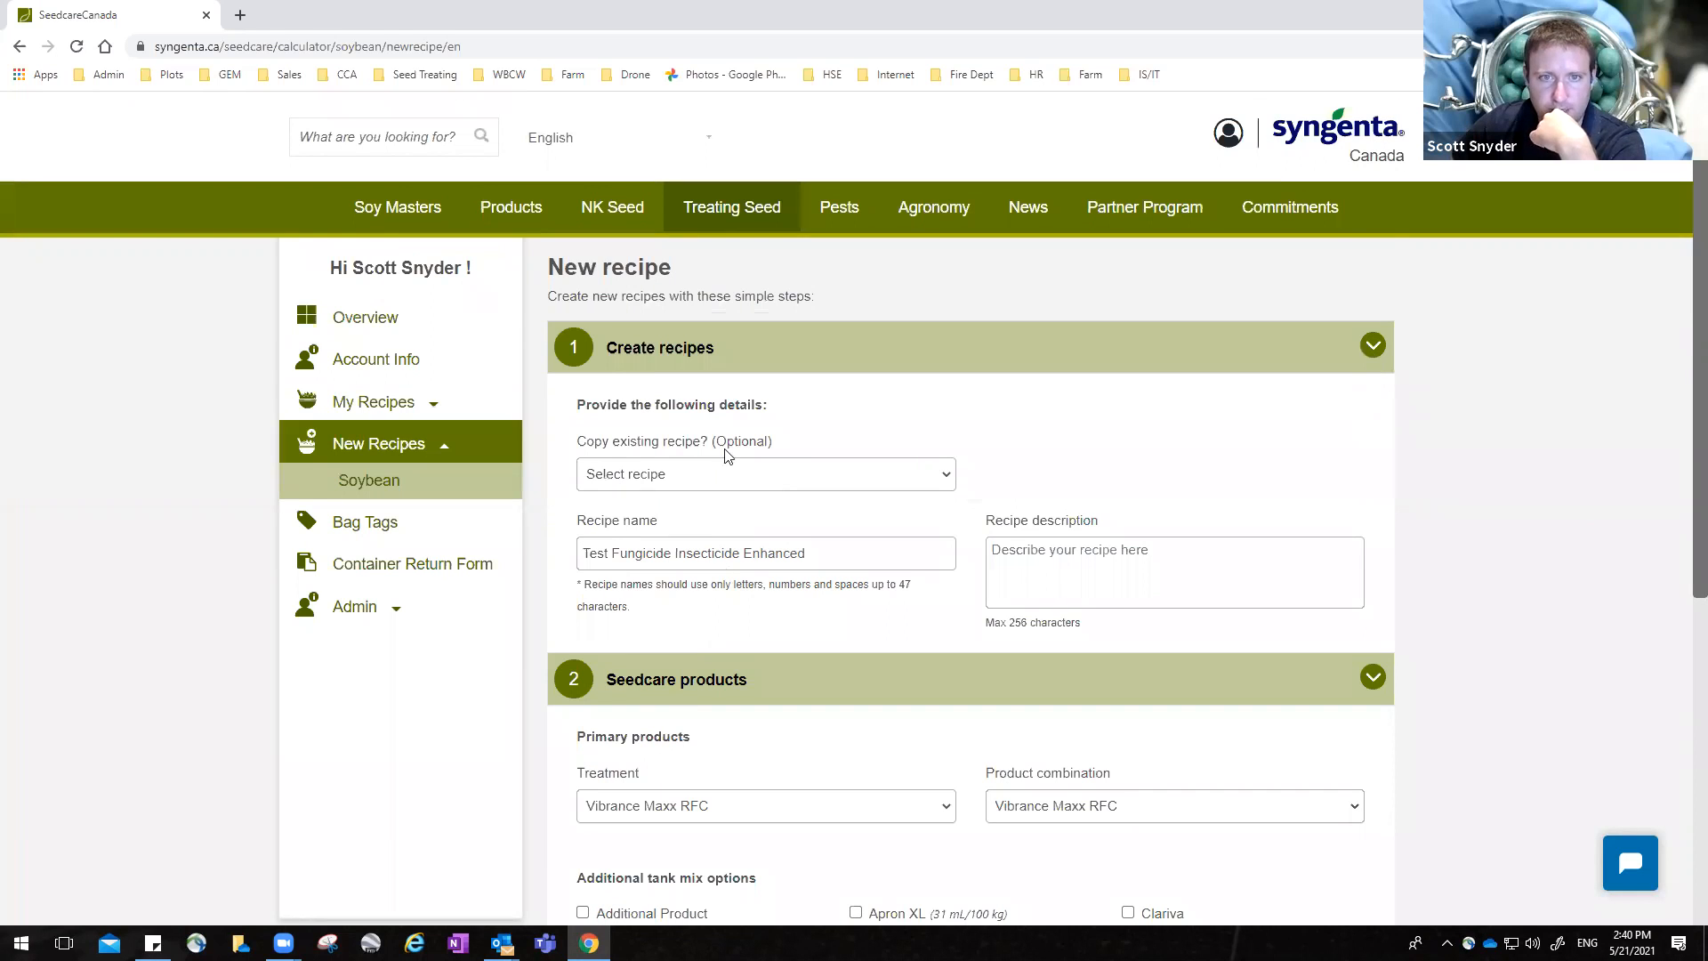
{"action": "left_click", "coordinate": [692, 354]}
{"action": "scroll", "coordinate": [687, 396], "scroll_direction": "down", "scroll_amount": 1}
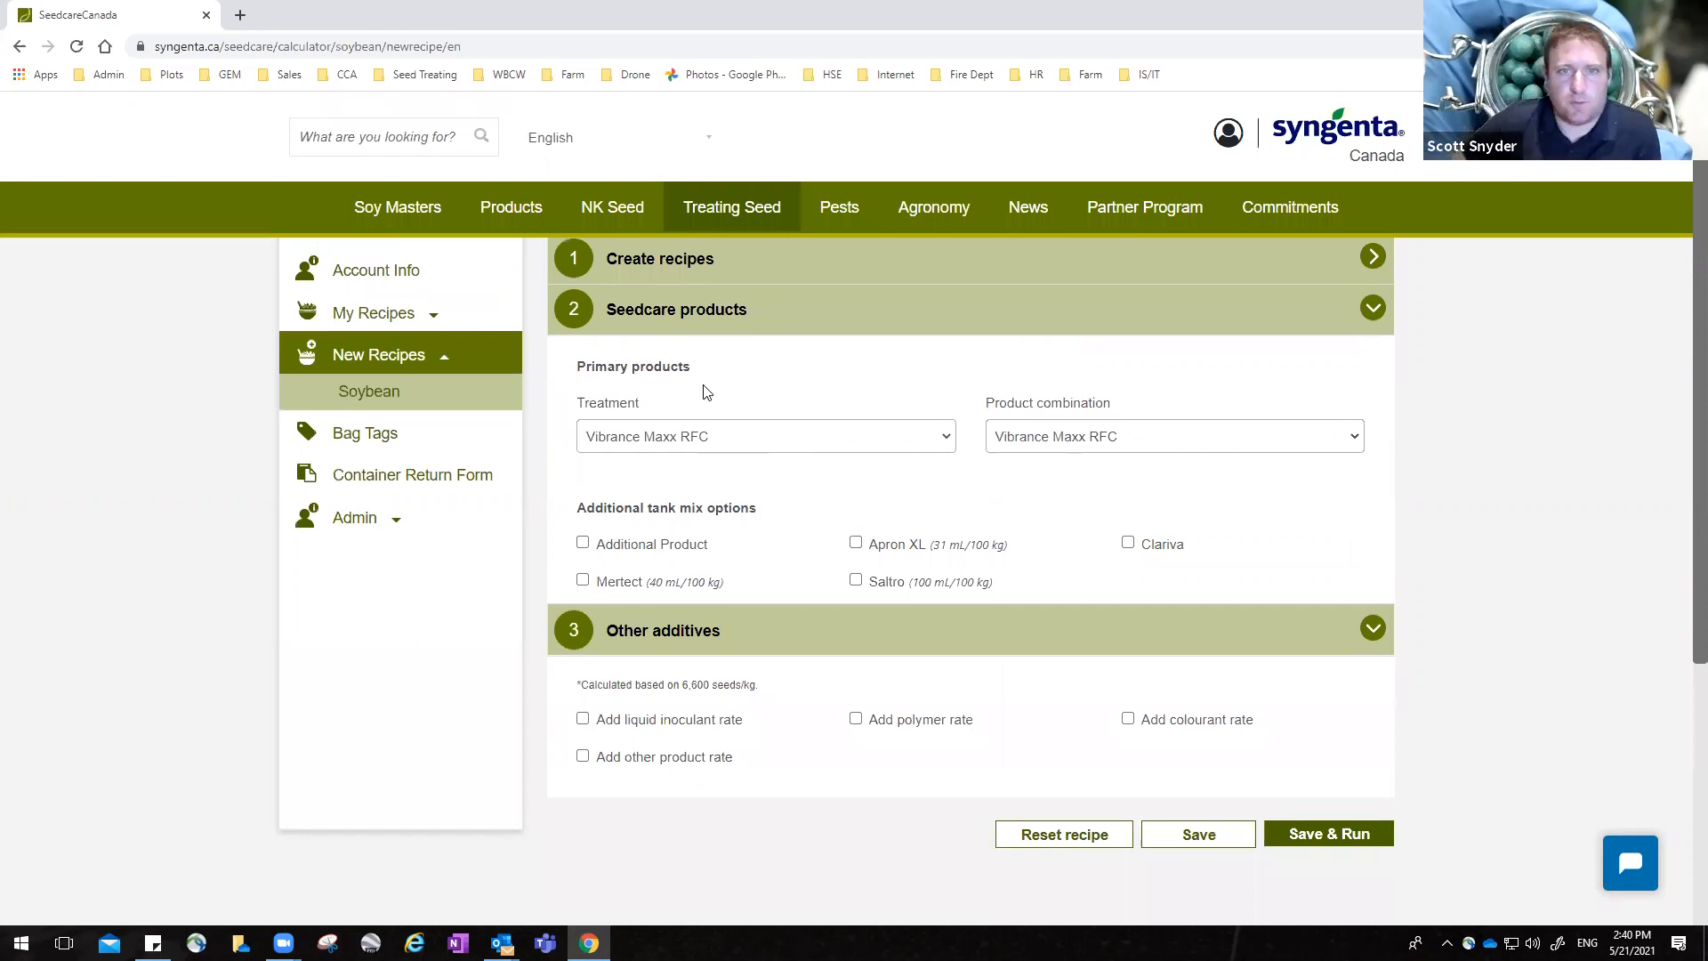
{"action": "left_click_drag", "start_coordinate": [589, 403], "coordinate": [661, 436]}
{"action": "left_click", "coordinate": [662, 439]}
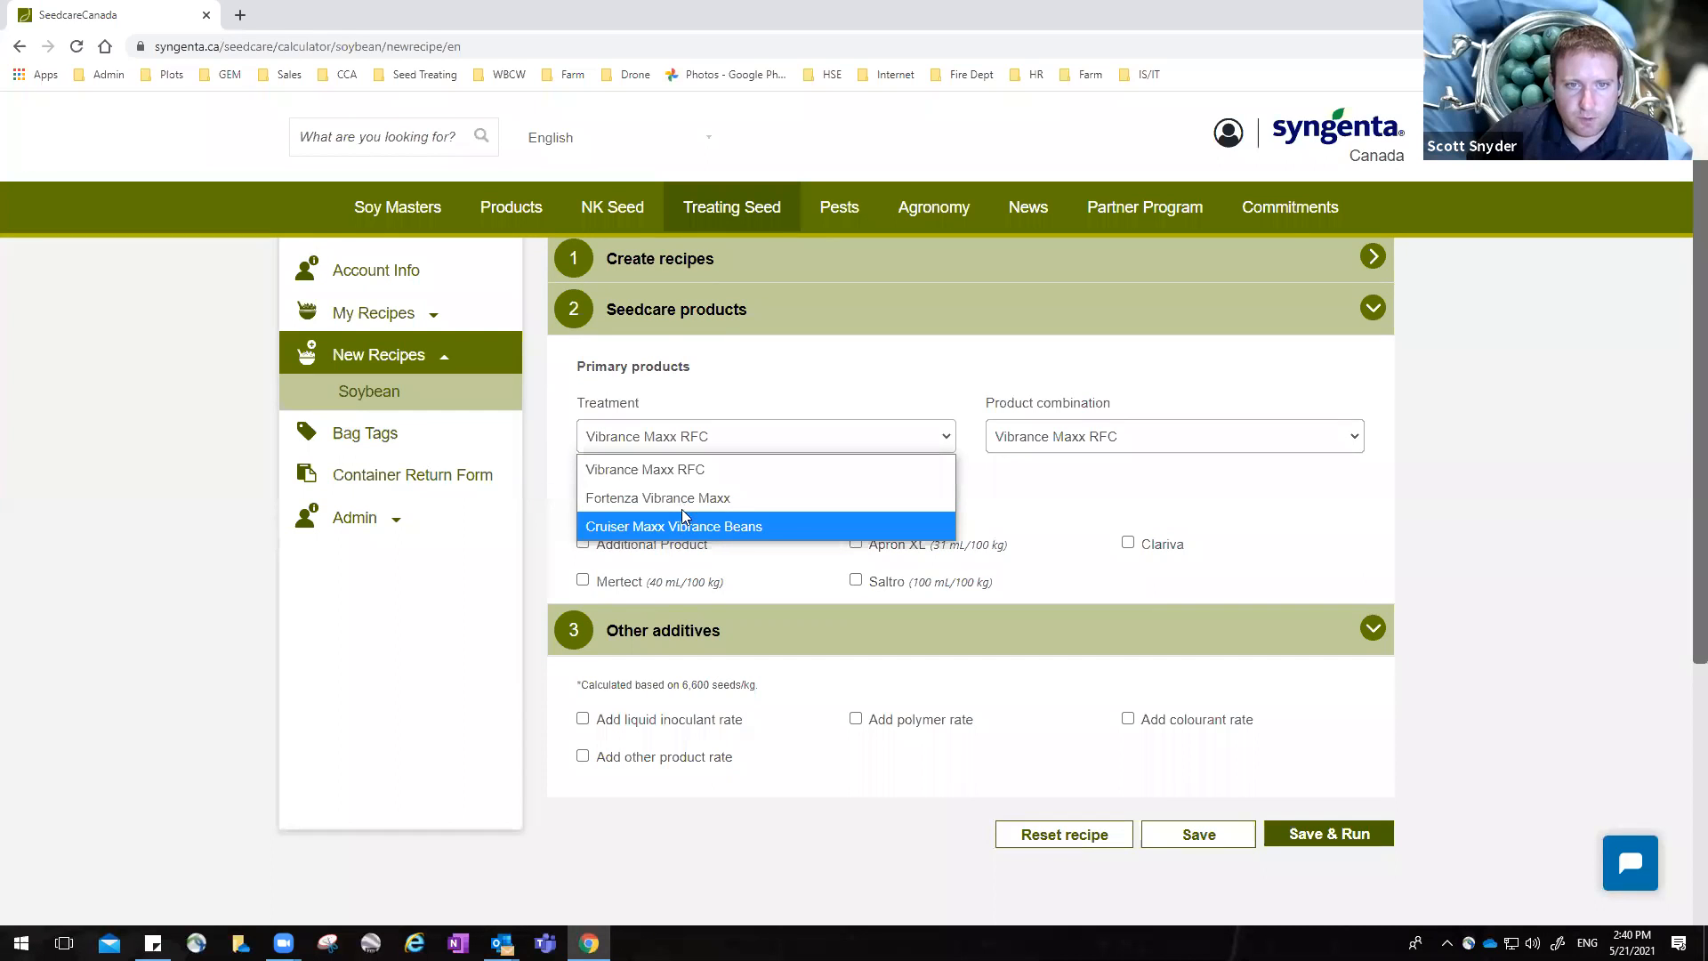
{"action": "left_click", "coordinate": [683, 501]}
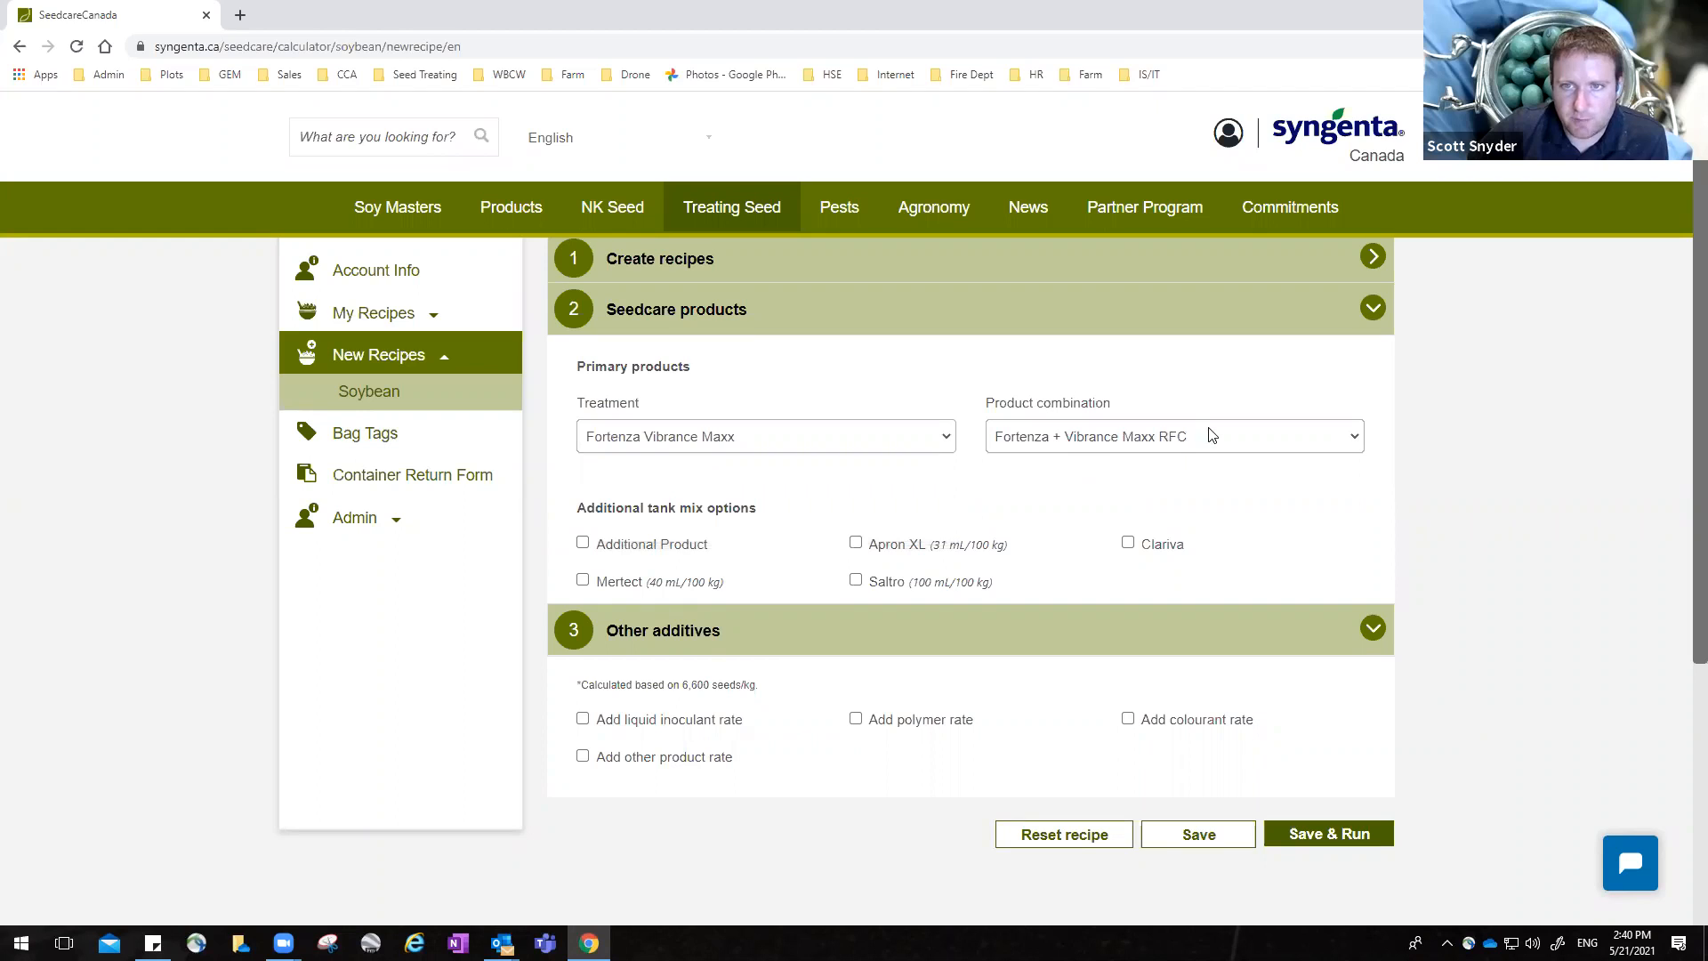
Compare the product combinations offered for Fortenza Vibrance Maxx, Cruiser Maxx Vibrance Beans and Vibrance Maxx RFC, and return the treatment to Fortenza Vibrance Maxx.
{"action": "left_click", "coordinate": [1166, 436]}
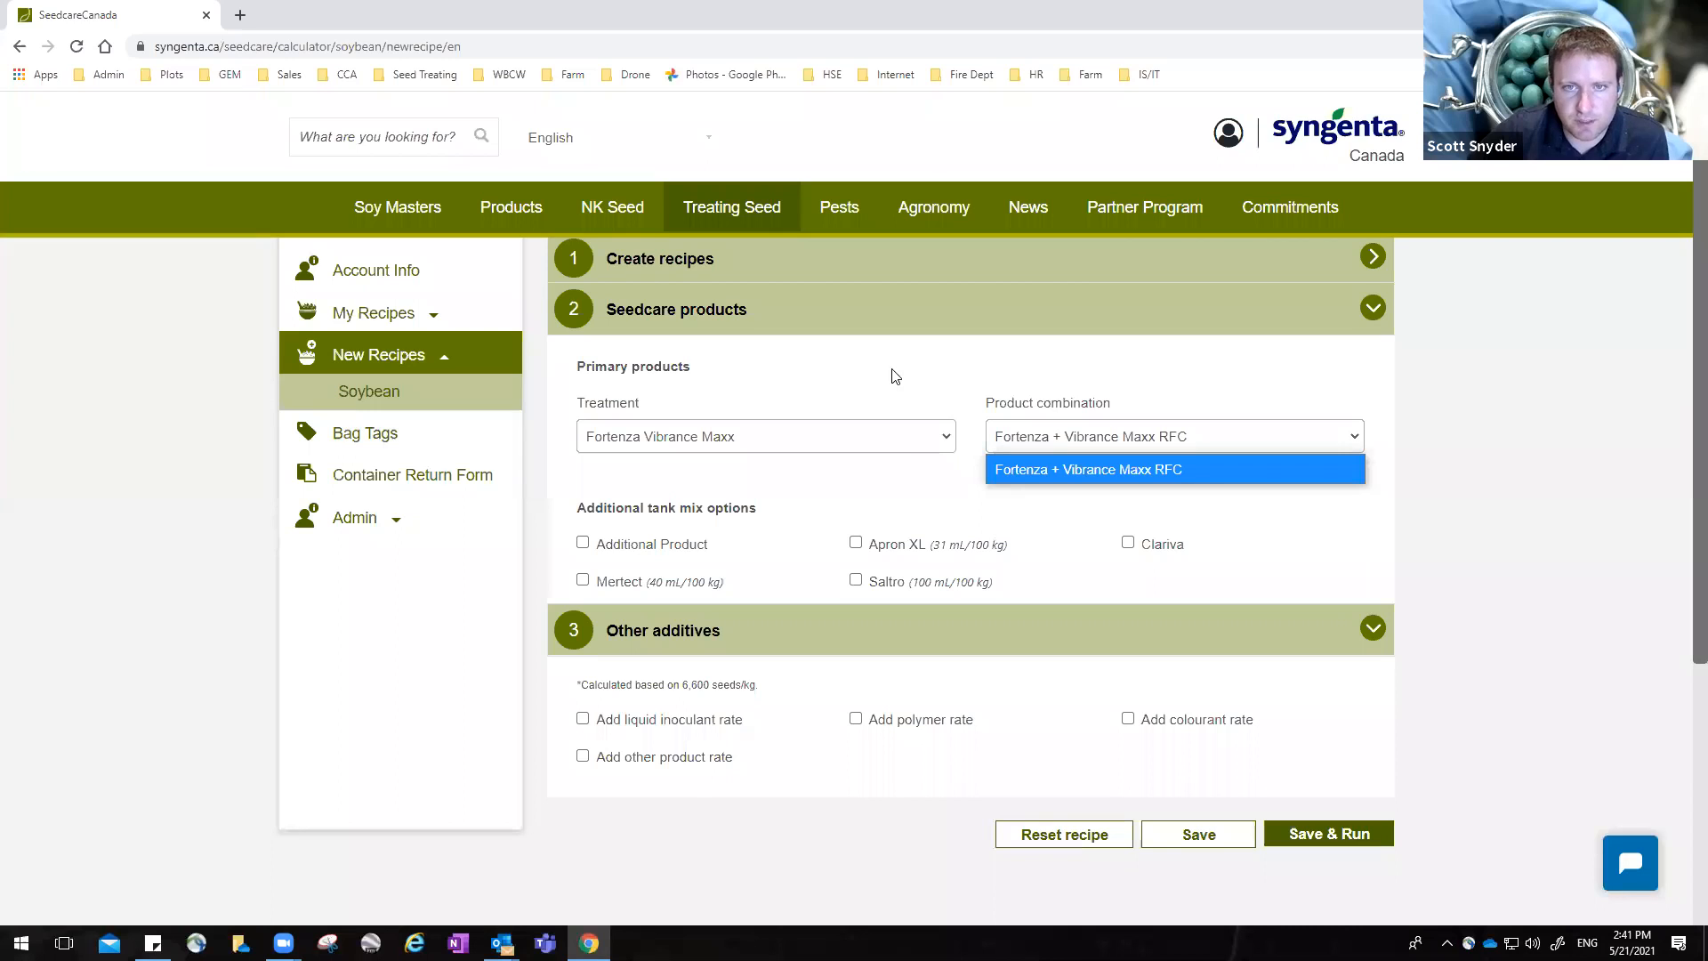
{"action": "left_click", "coordinate": [925, 436]}
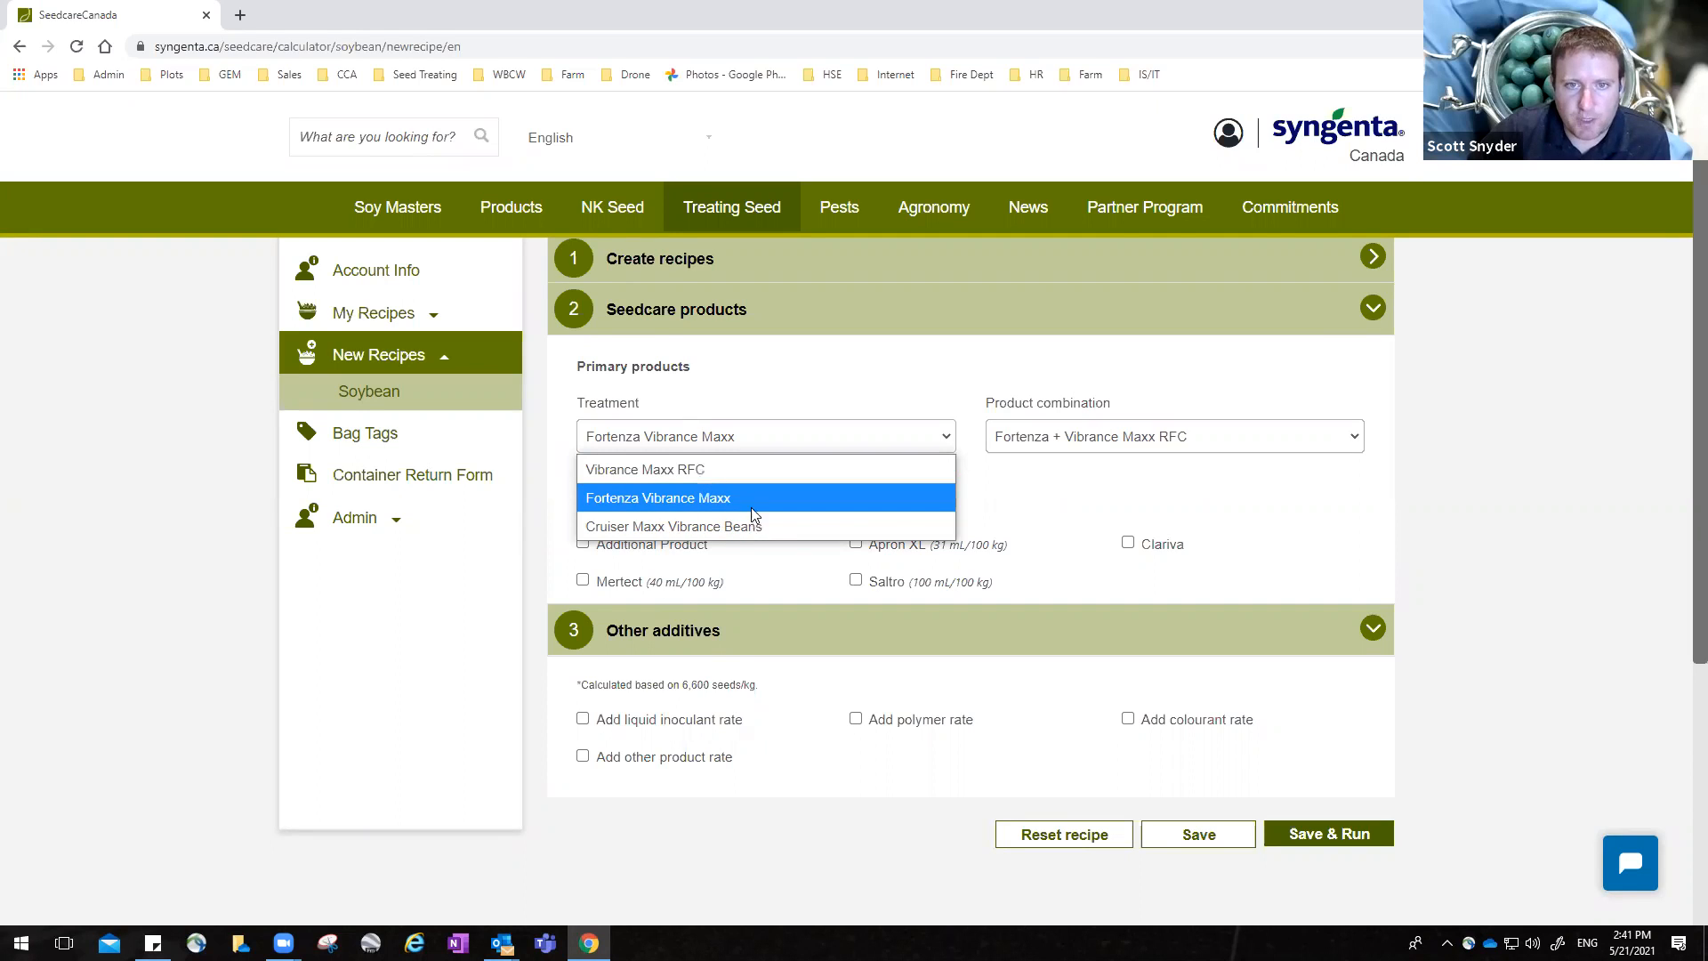
{"action": "left_click", "coordinate": [1065, 436]}
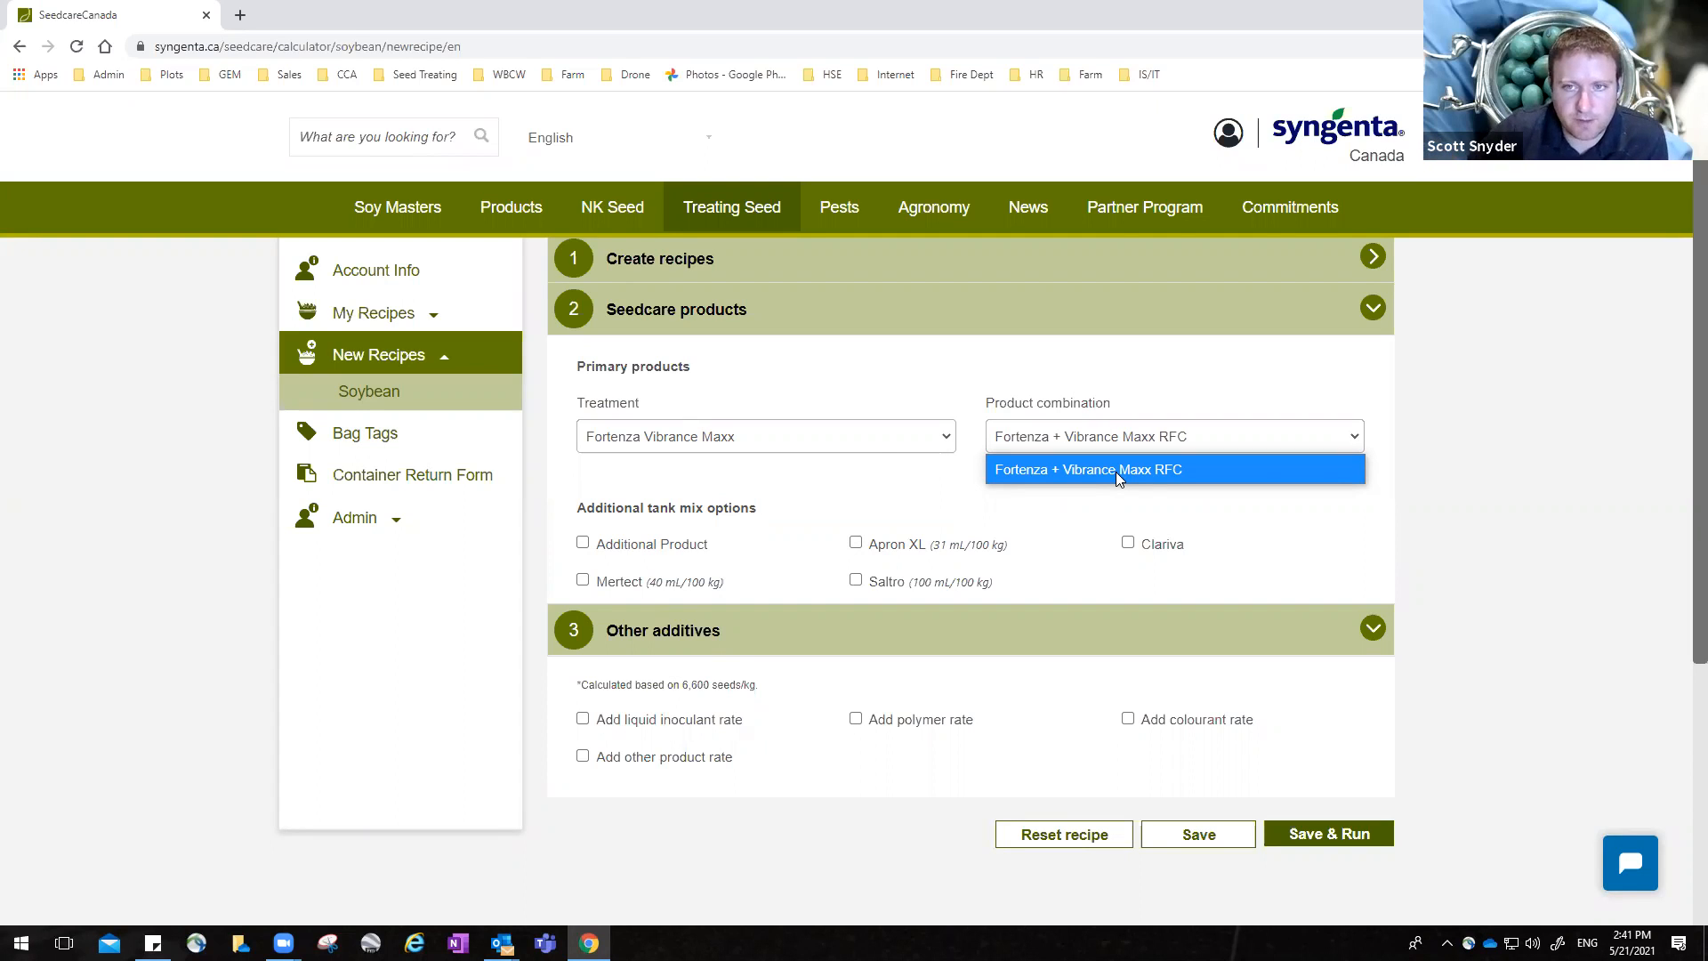
{"action": "left_click", "coordinate": [911, 438]}
{"action": "left_click", "coordinate": [797, 526]}
{"action": "left_click", "coordinate": [1037, 445]}
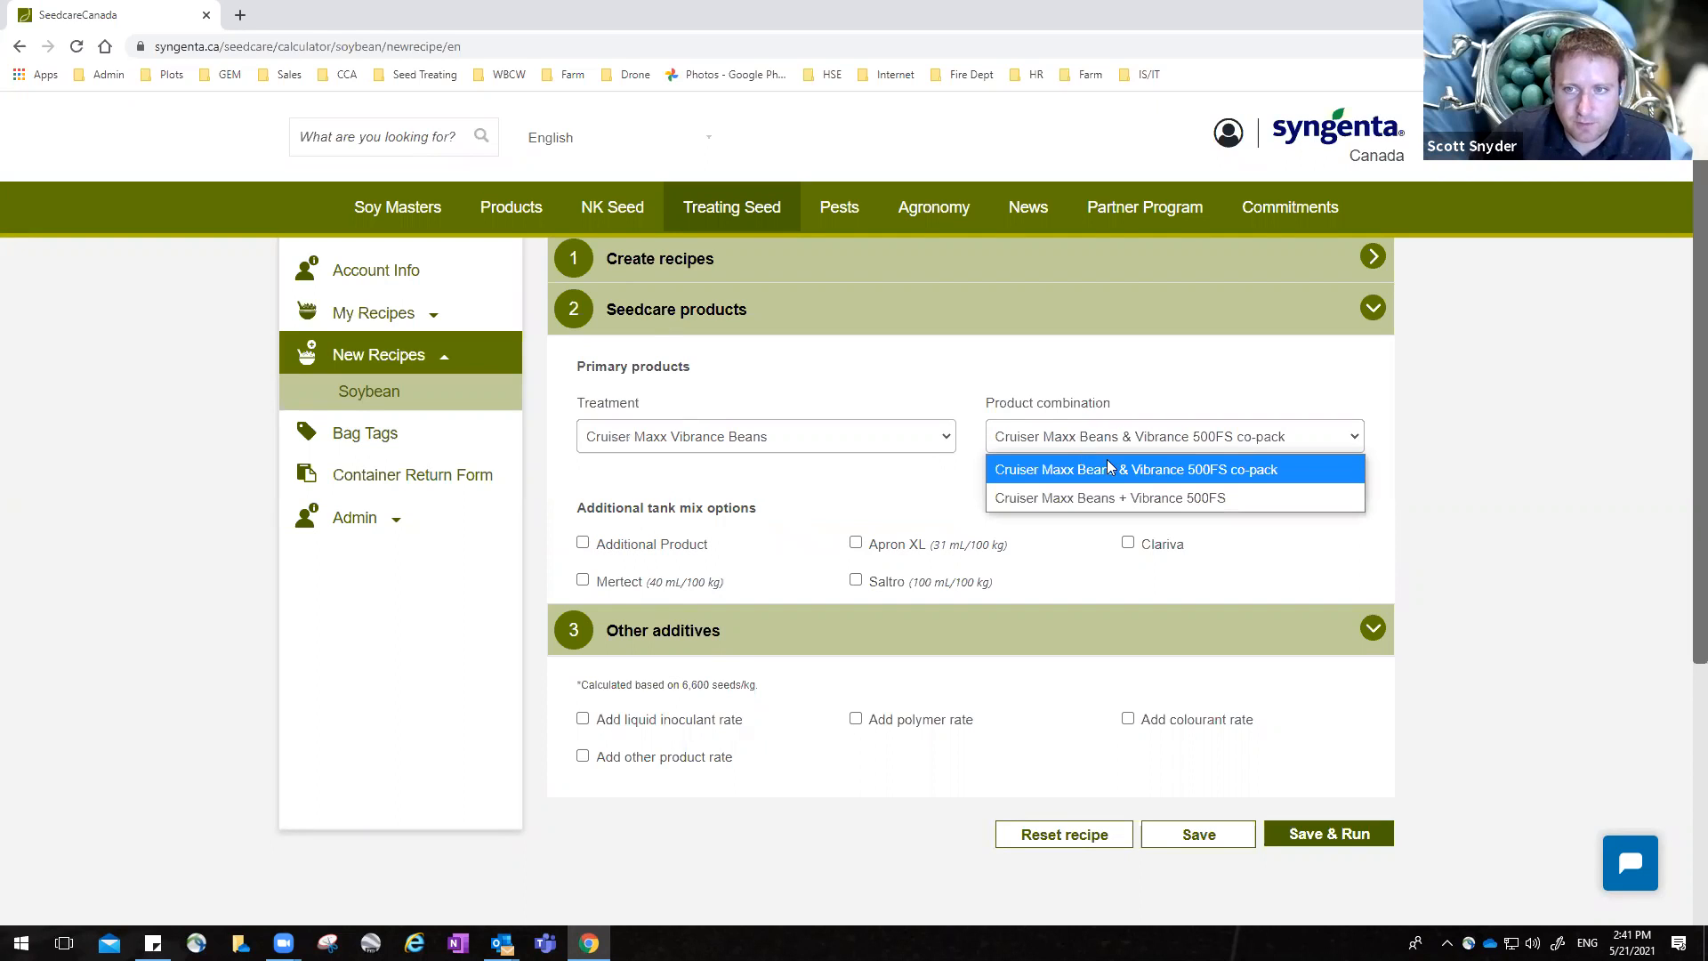
{"action": "left_click", "coordinate": [761, 440]}
{"action": "left_click", "coordinate": [756, 474]}
{"action": "left_click", "coordinate": [1082, 440]}
{"action": "left_click", "coordinate": [756, 440]}
{"action": "left_click", "coordinate": [732, 503]}
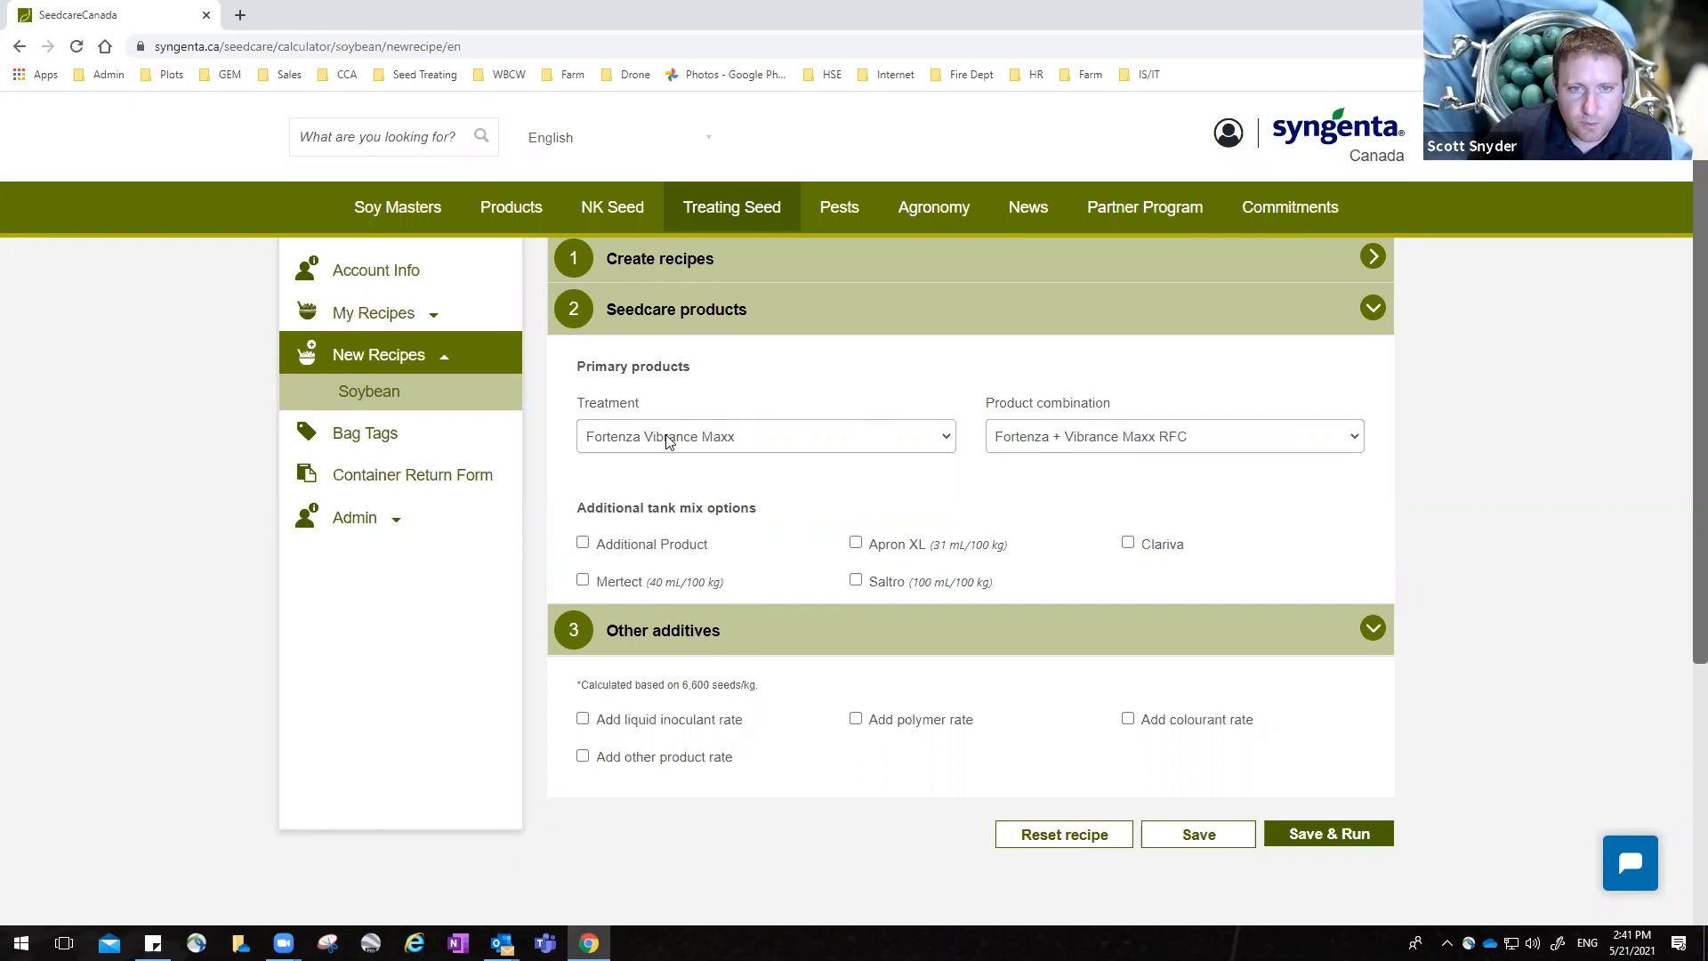
Enable the Additional Product tank mix option to view its name, rate, density and concentration fields, and disable it again.
{"action": "scroll", "coordinate": [674, 450], "scroll_direction": "down", "scroll_amount": 1}
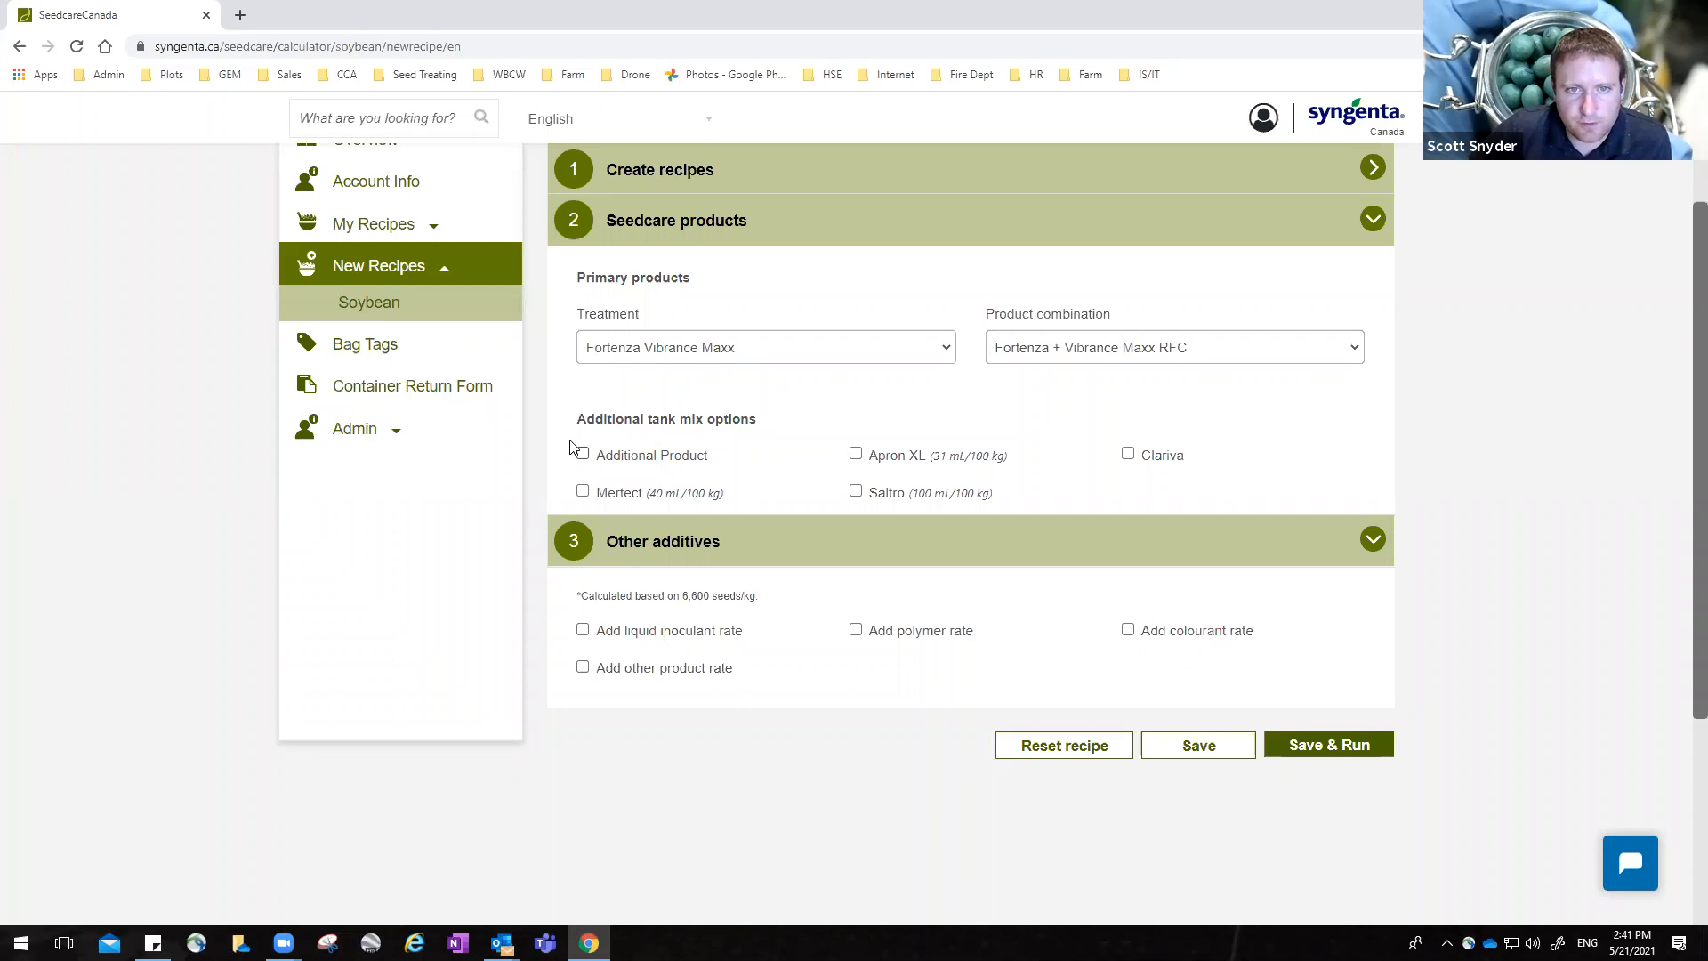
{"action": "mouse_move", "coordinate": [678, 465]}
{"action": "left_mouse_down"}
{"action": "mouse_move", "coordinate": [713, 485]}
{"action": "mouse_move", "coordinate": [703, 472]}
{"action": "left_mouse_up"}
{"action": "left_click", "coordinate": [704, 468]}
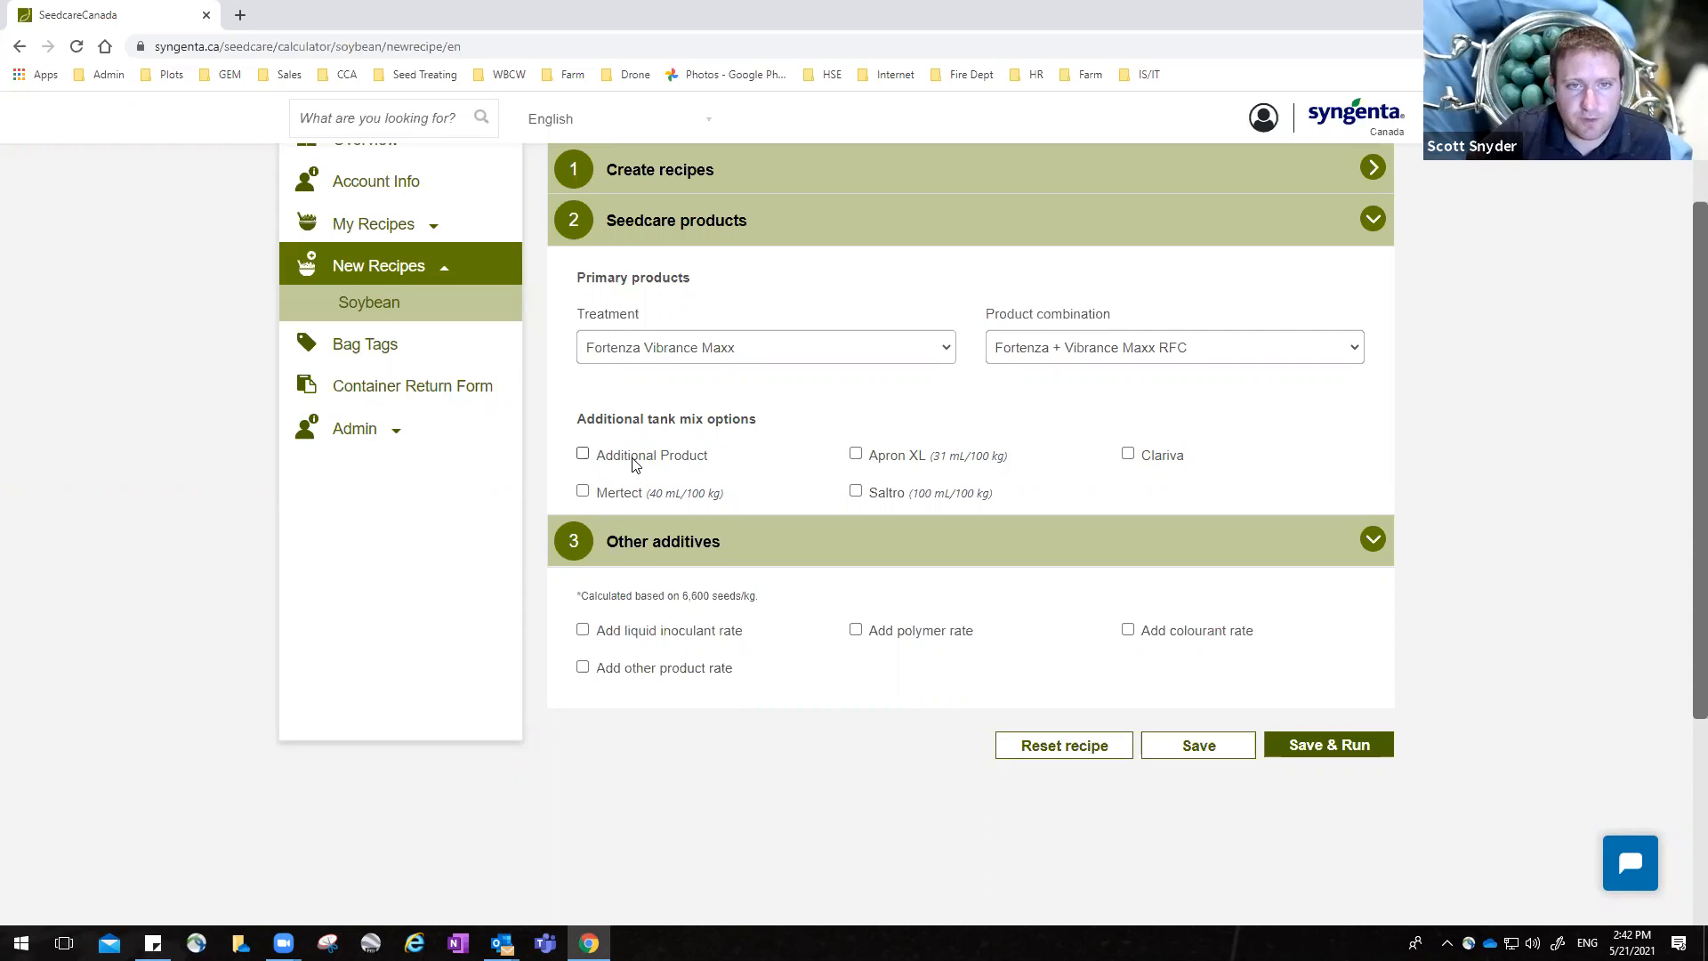
{"action": "left_click", "coordinate": [731, 465]}
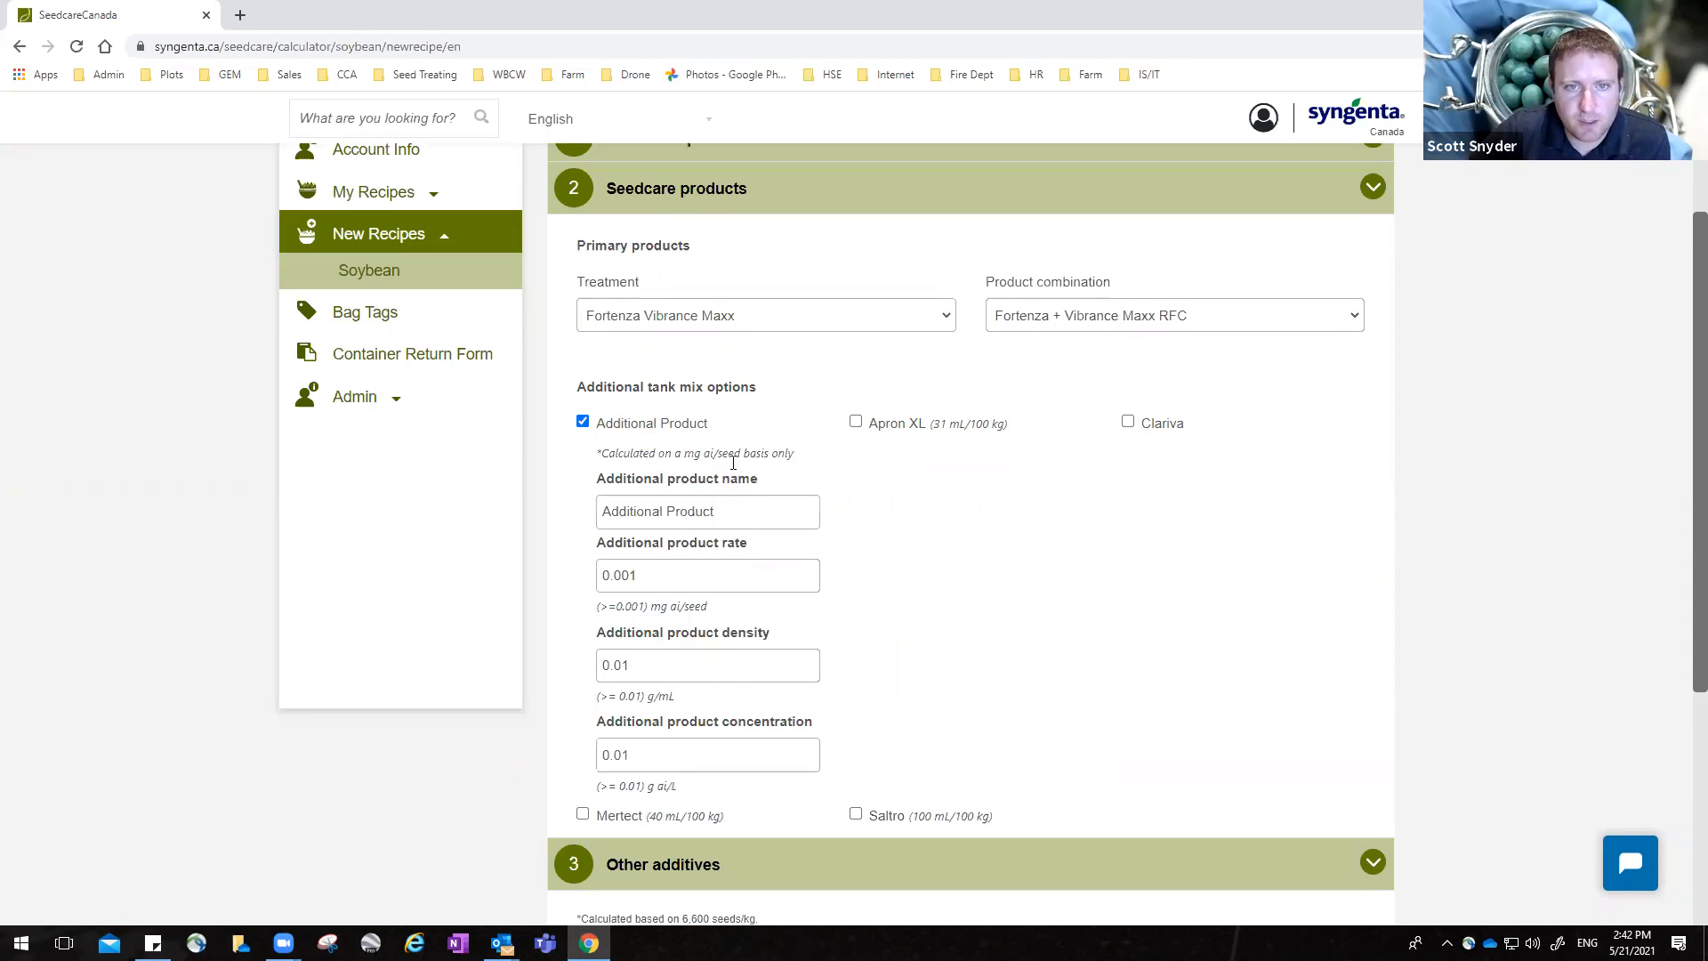
{"action": "scroll", "coordinate": [734, 454], "scroll_direction": "down", "scroll_amount": 1}
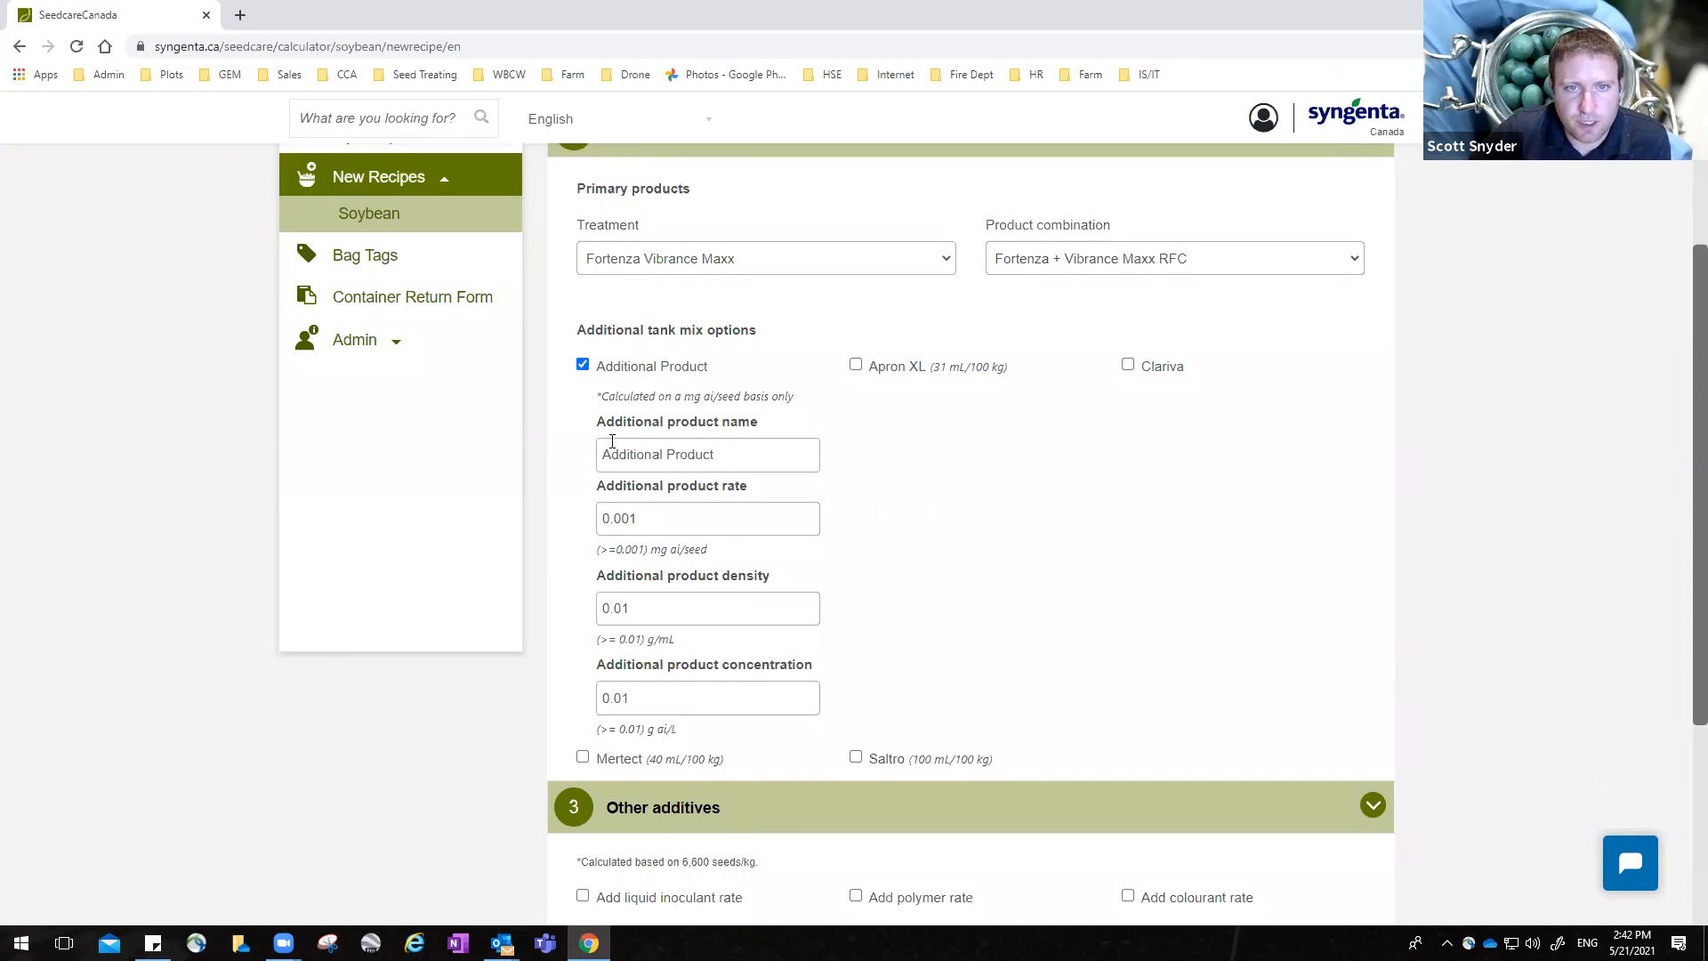
{"action": "left_click_drag", "start_coordinate": [611, 452], "coordinate": [692, 489]}
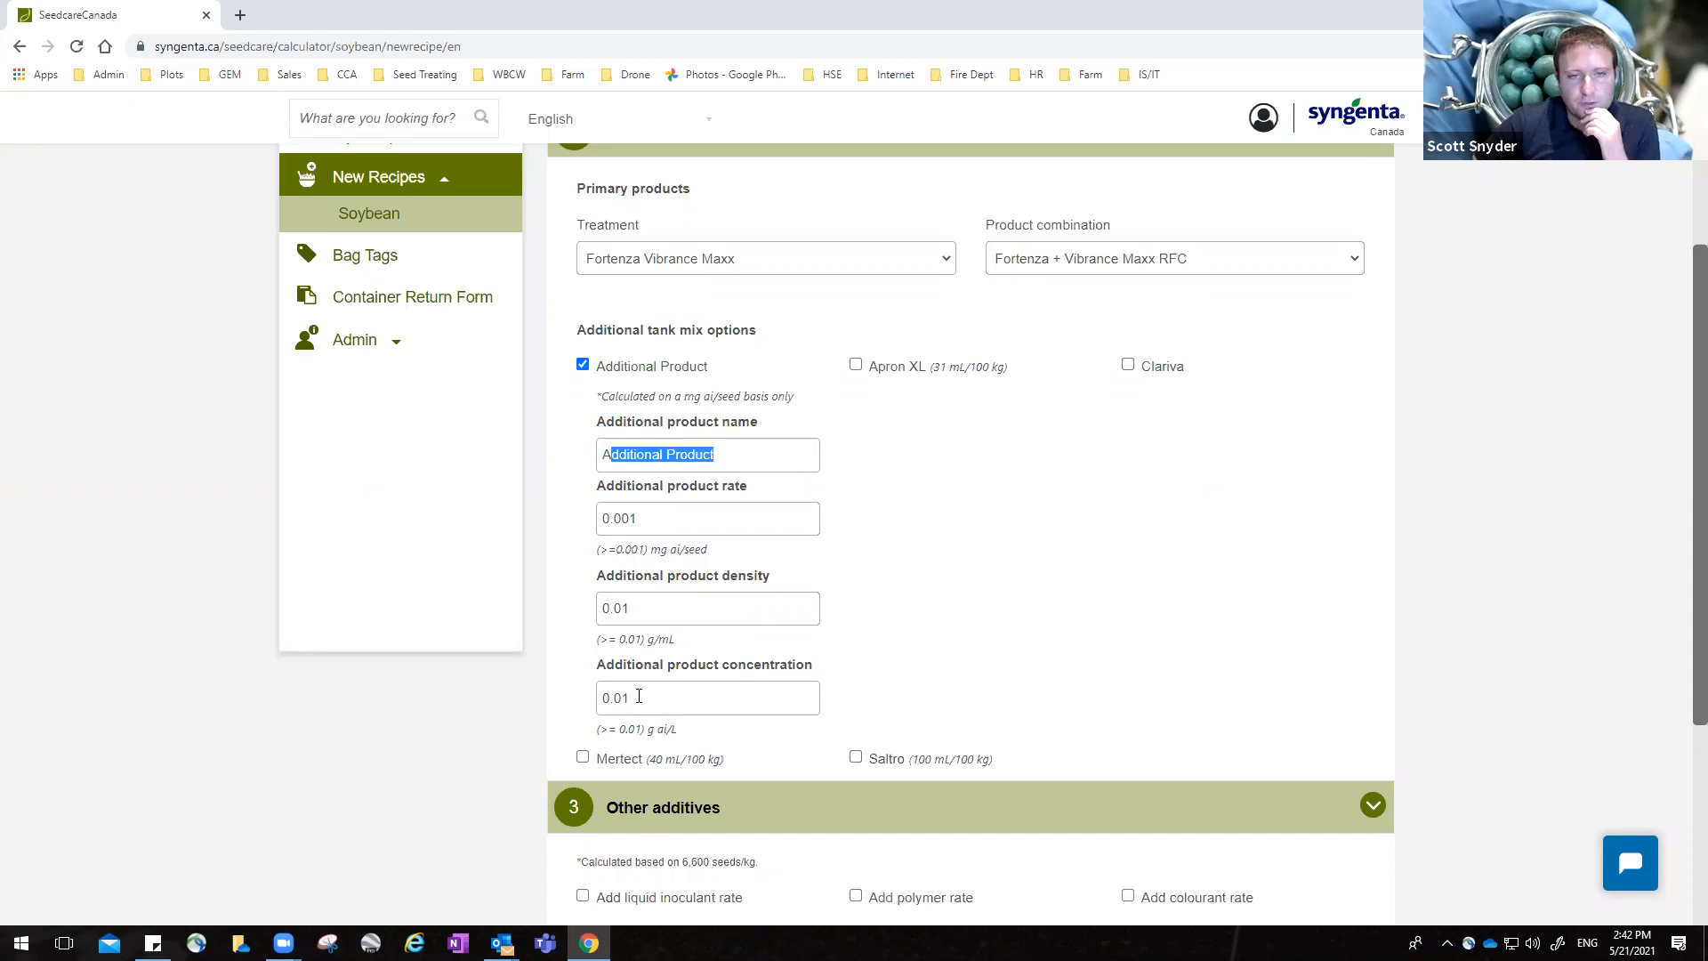
{"action": "left_click", "coordinate": [582, 364]}
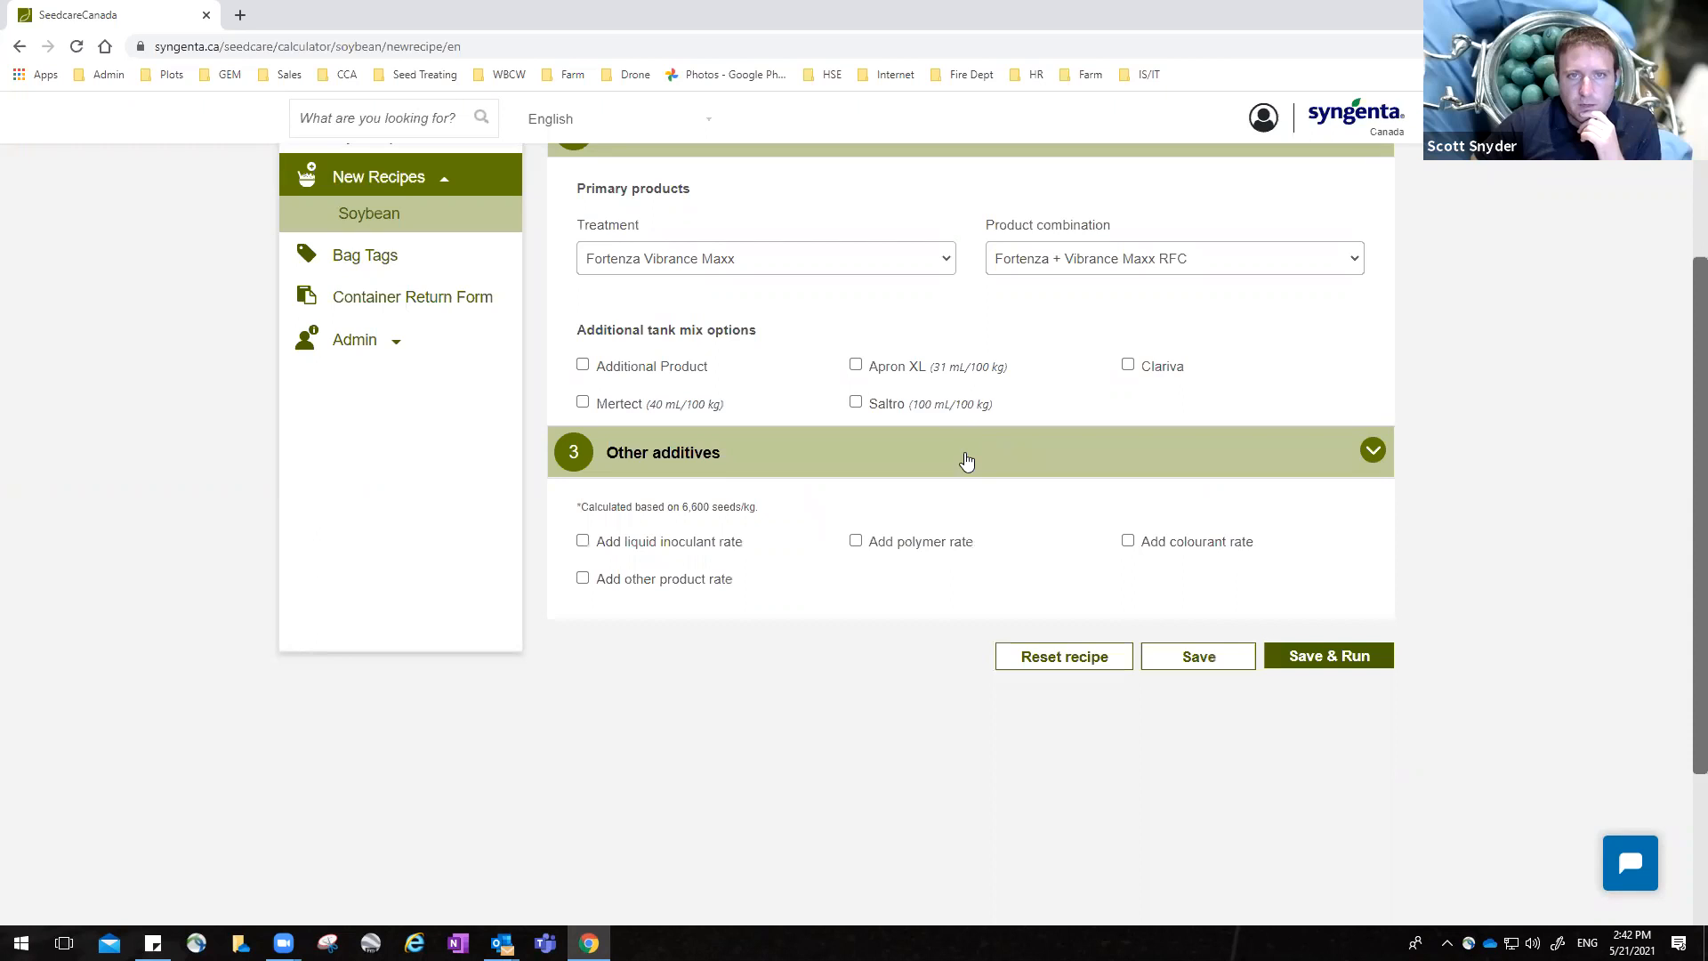
Add Apron XL and Saltro to the recipe as additional tank mix options.
{"action": "scroll", "coordinate": [881, 530], "scroll_direction": "up", "scroll_amount": 2}
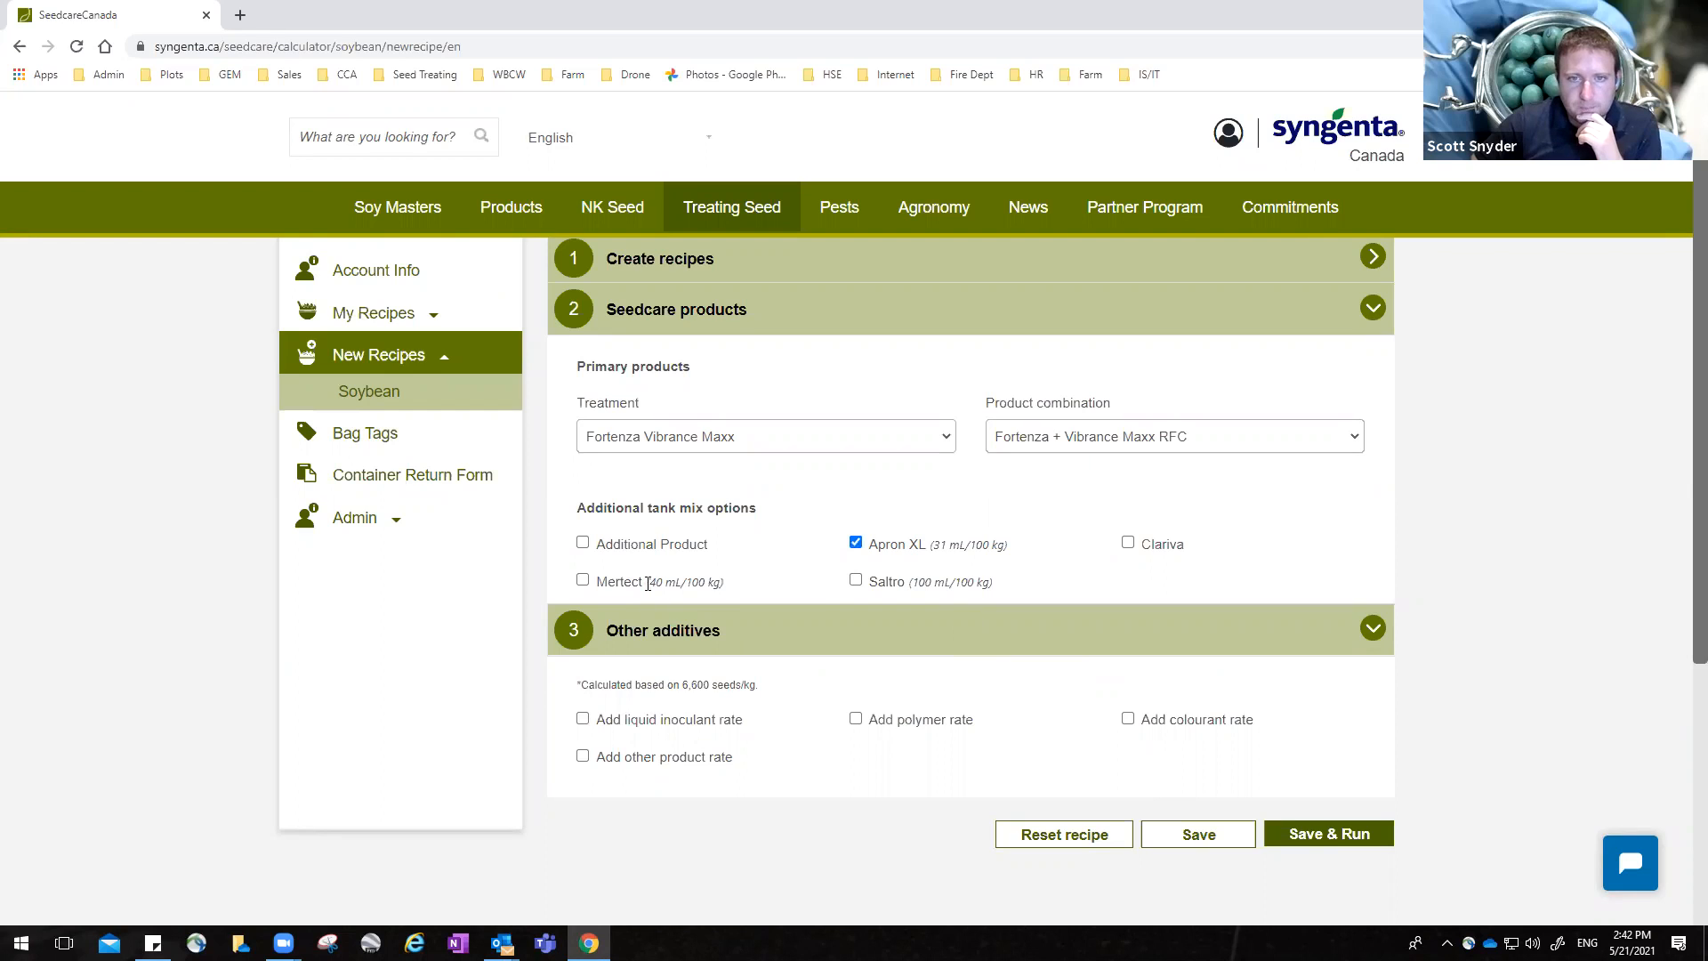
{"action": "left_click", "coordinate": [857, 582]}
Add a liquid inoculant rate under Other additives and name the inoculant "Optimize LV".
{"action": "scroll", "coordinate": [772, 594], "scroll_direction": "down", "scroll_amount": 1}
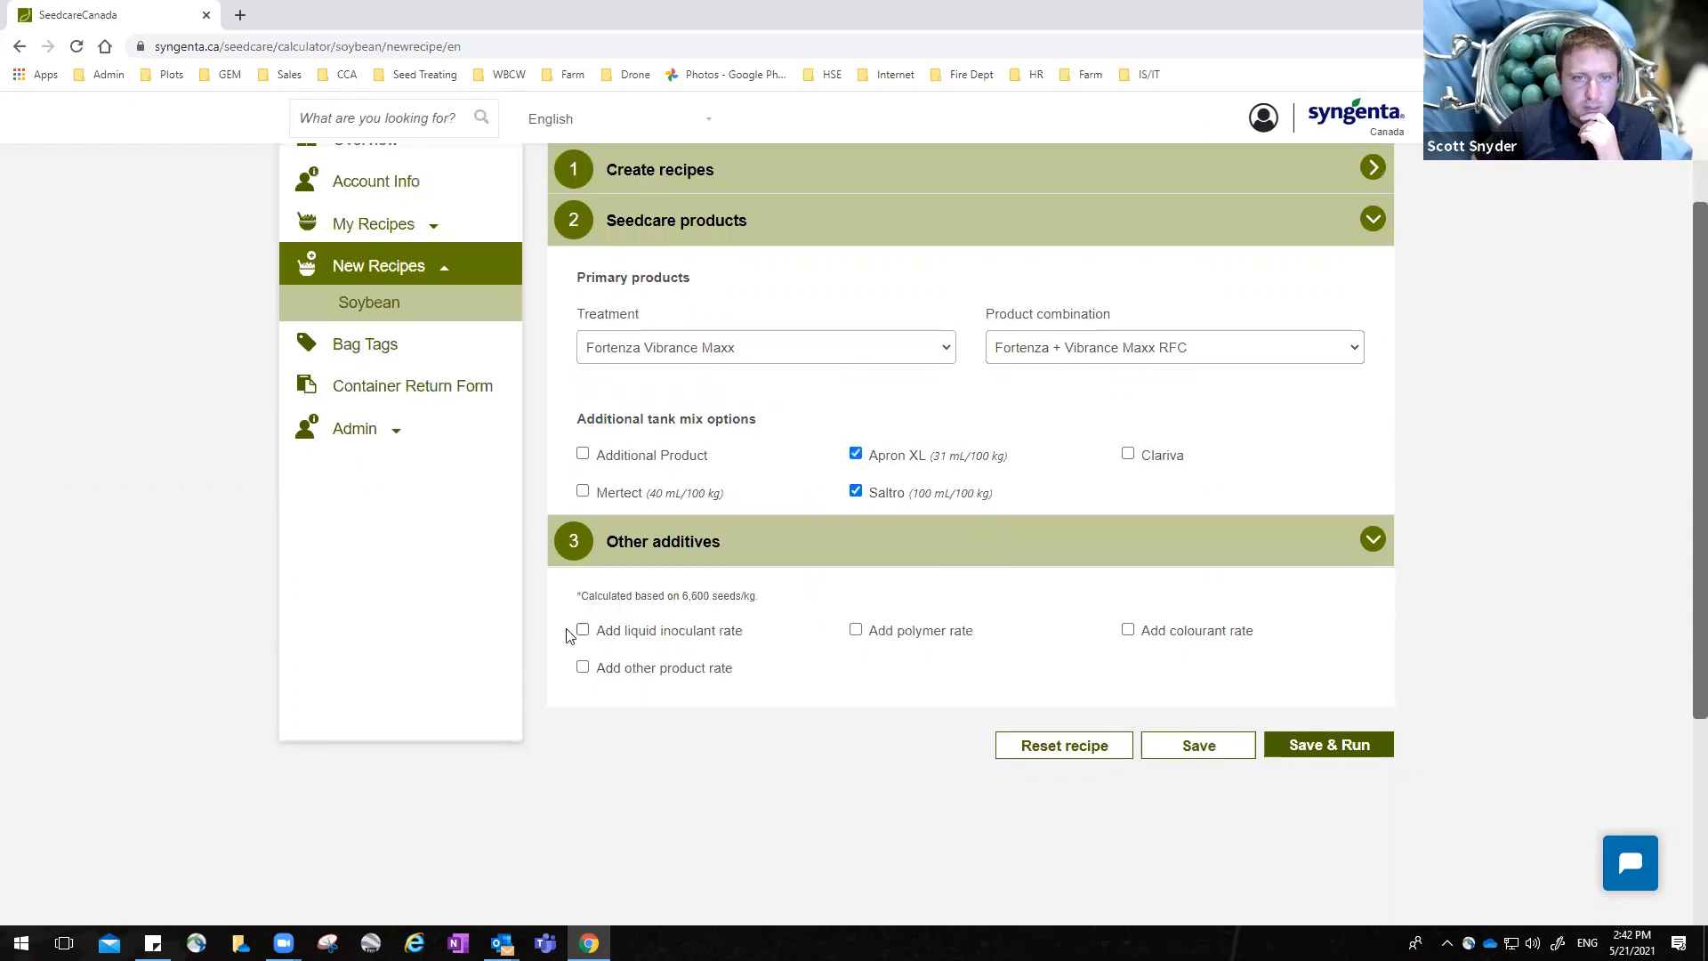
{"action": "left_click", "coordinate": [583, 631]}
{"action": "scroll", "coordinate": [698, 633], "scroll_direction": "down", "scroll_amount": 1}
{"action": "scroll", "coordinate": [698, 633], "scroll_direction": "down", "scroll_amount": 1}
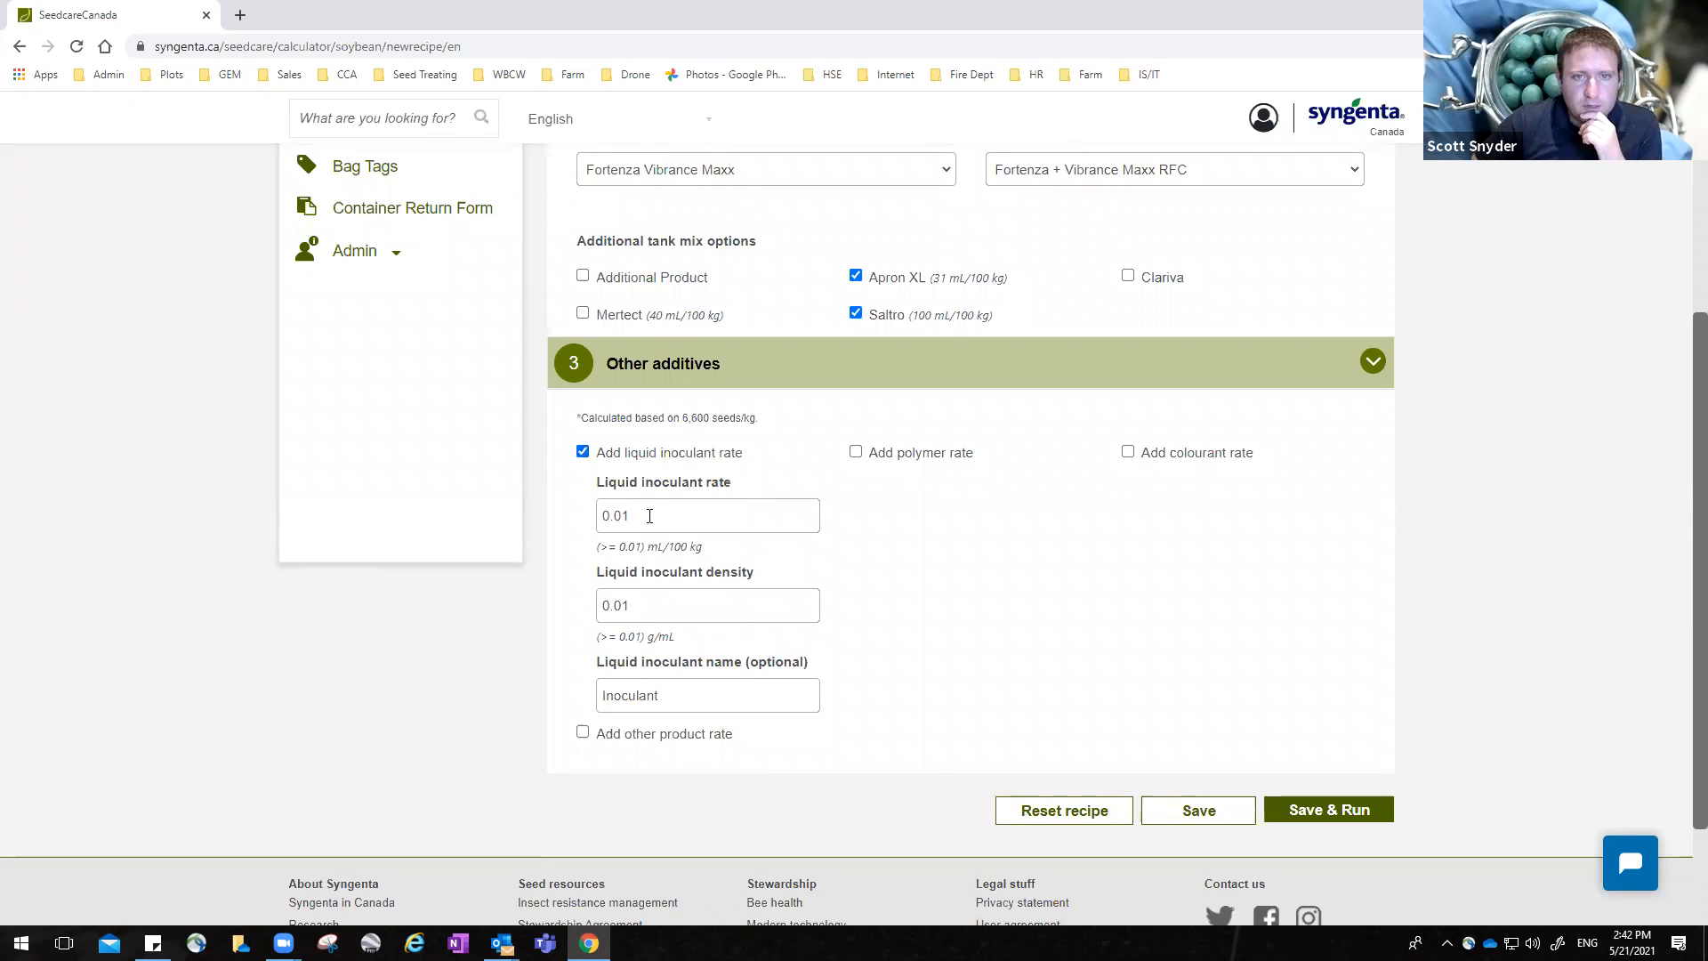
{"action": "double_click", "coordinate": [649, 516]}
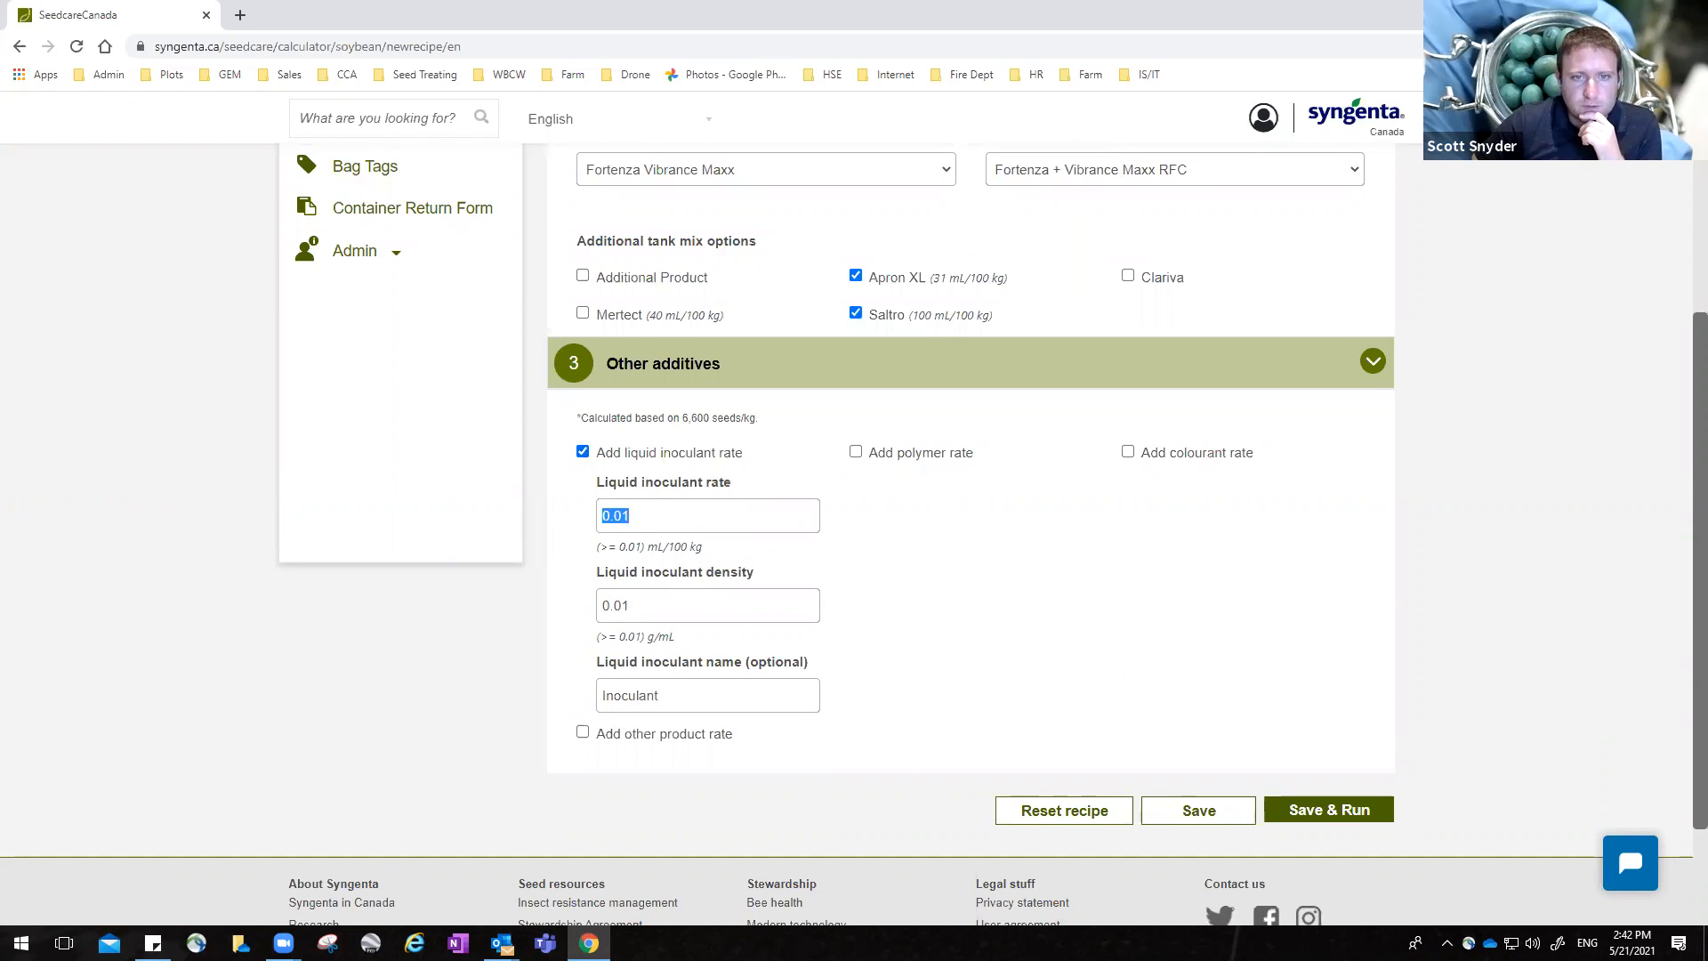
{"action": "key", "text": "Tab"}
{"action": "key", "text": "Tab"}
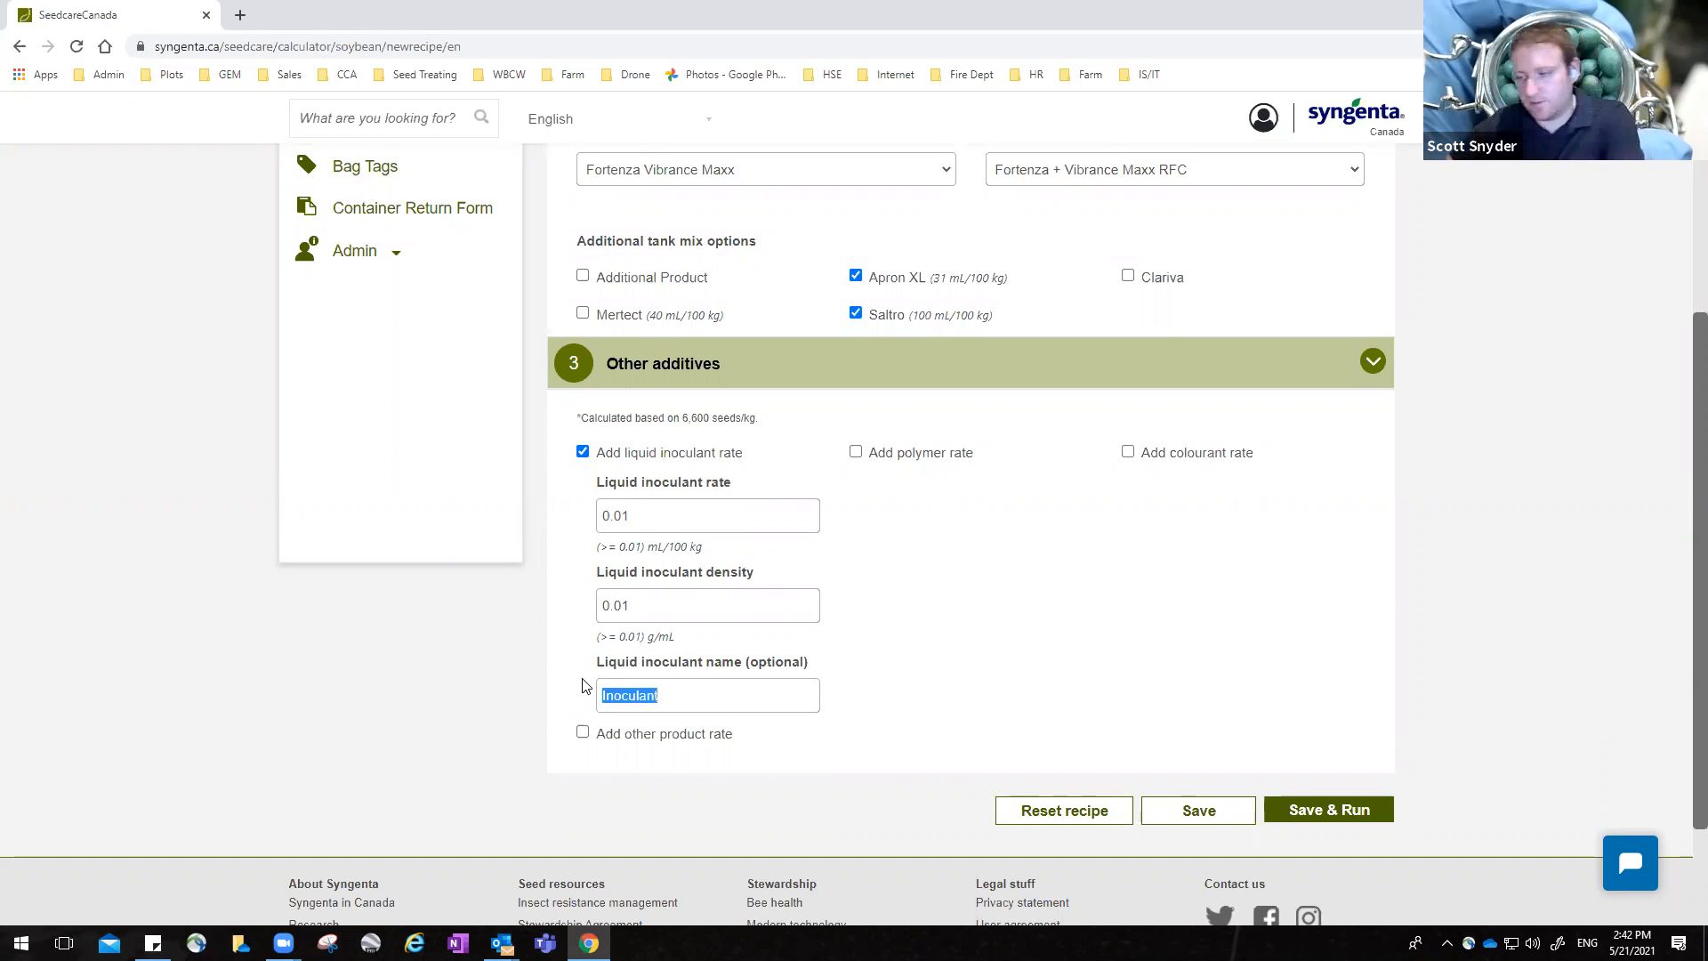
{"action": "type", "text": "Opti"}
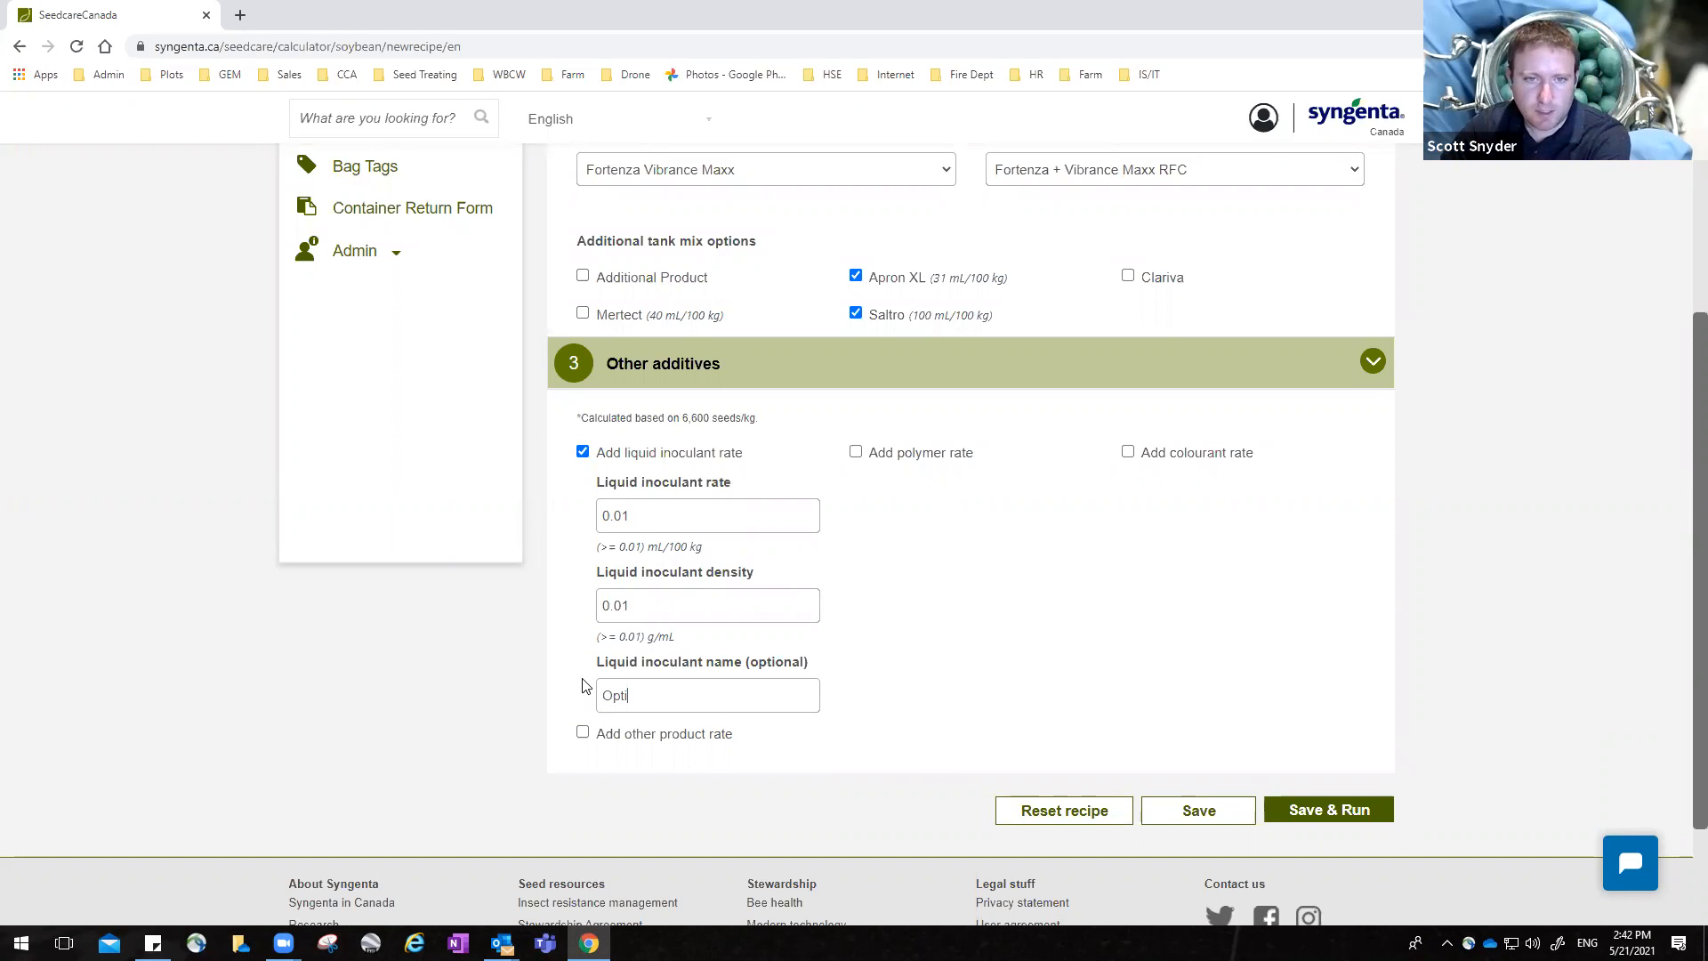
{"action": "type", "text": "mize LV"}
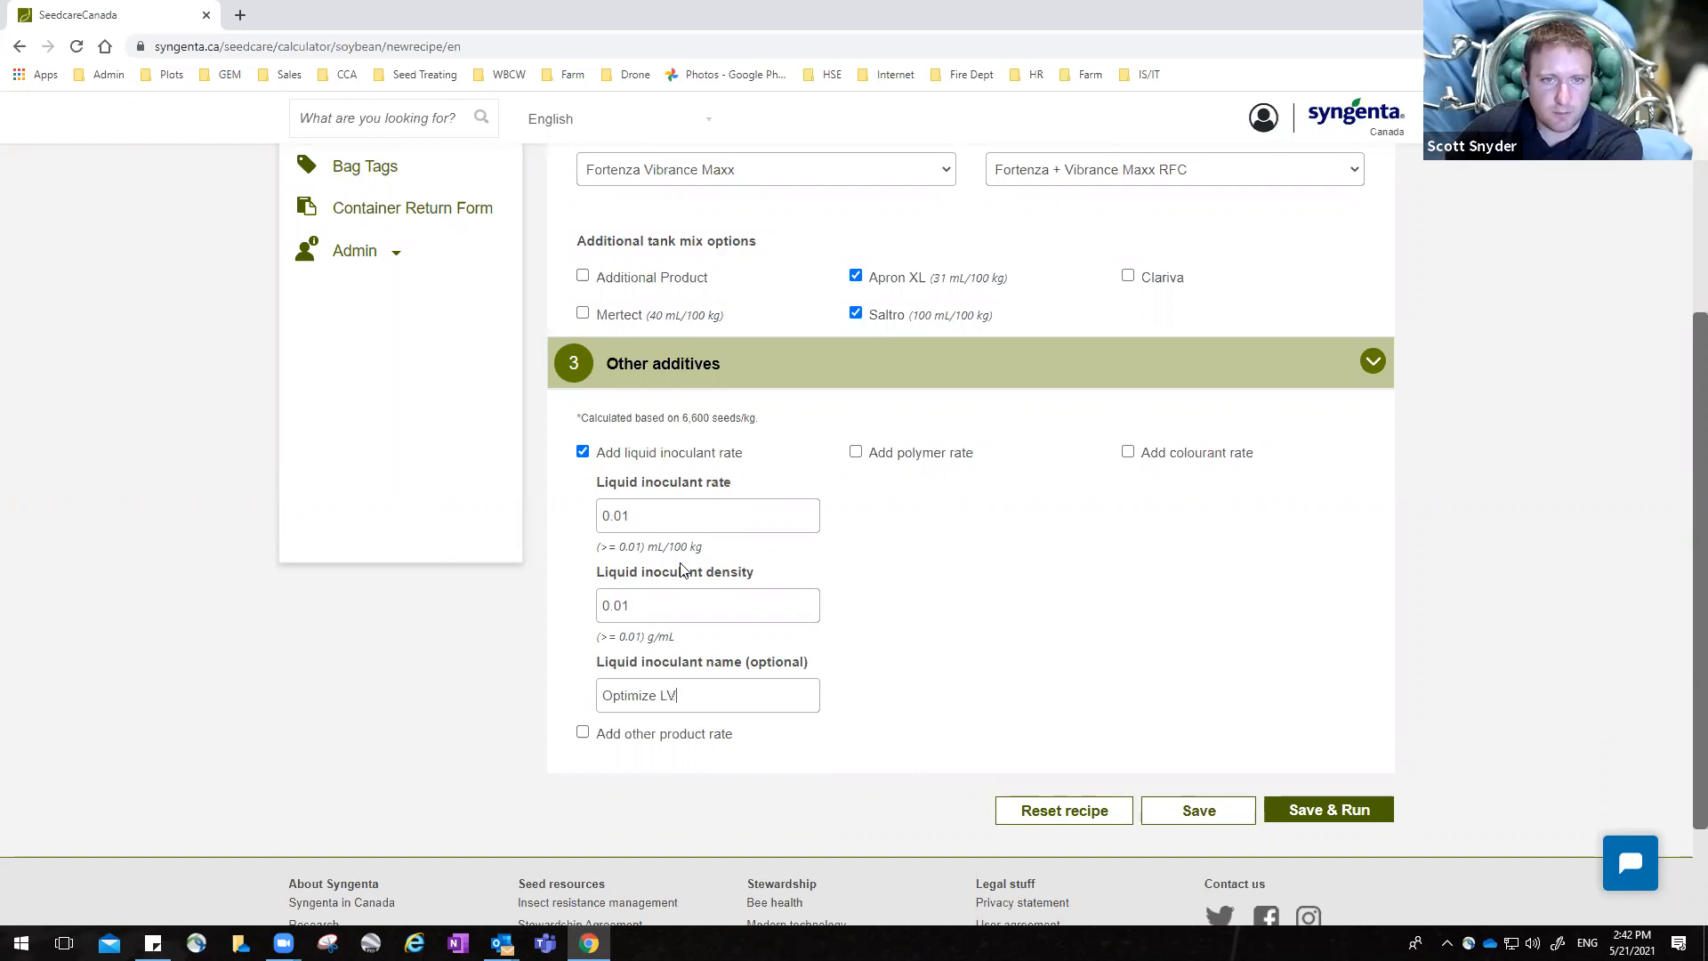
Set the liquid inoculant rate to 98 mL/100 kg and its density to 1 g/mL.
{"action": "left_click_drag", "start_coordinate": [614, 518], "coordinate": [662, 523]}
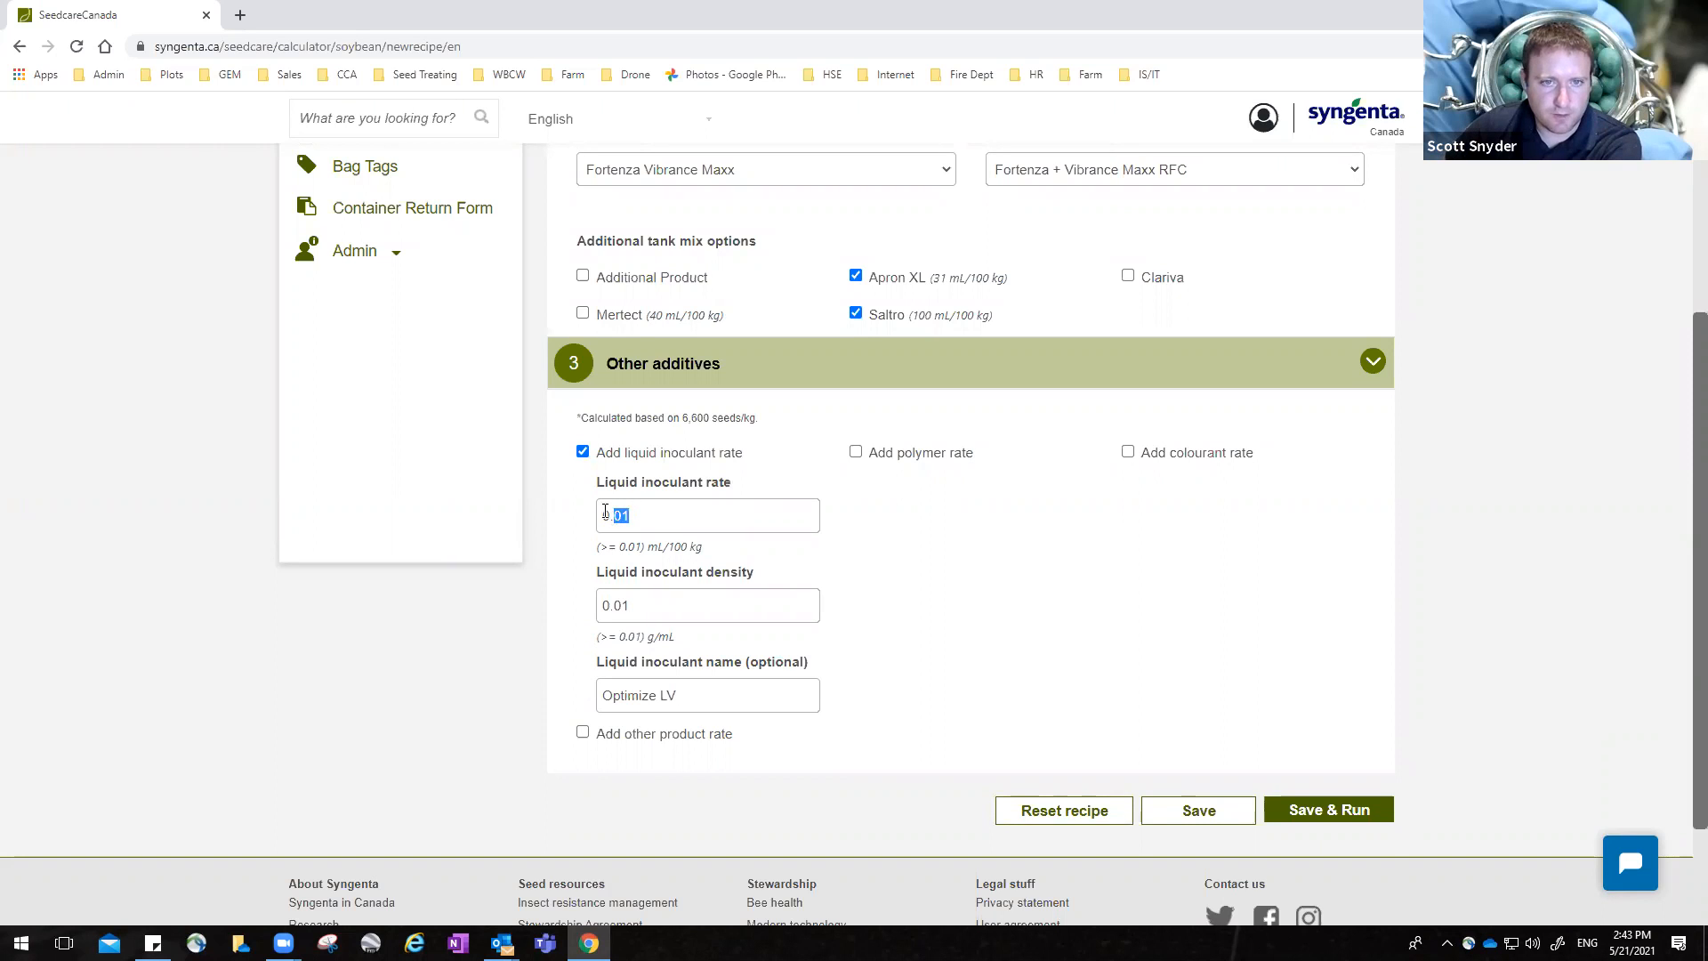
{"action": "double_click", "coordinate": [619, 518]}
{"action": "key", "text": "BackSpace"}
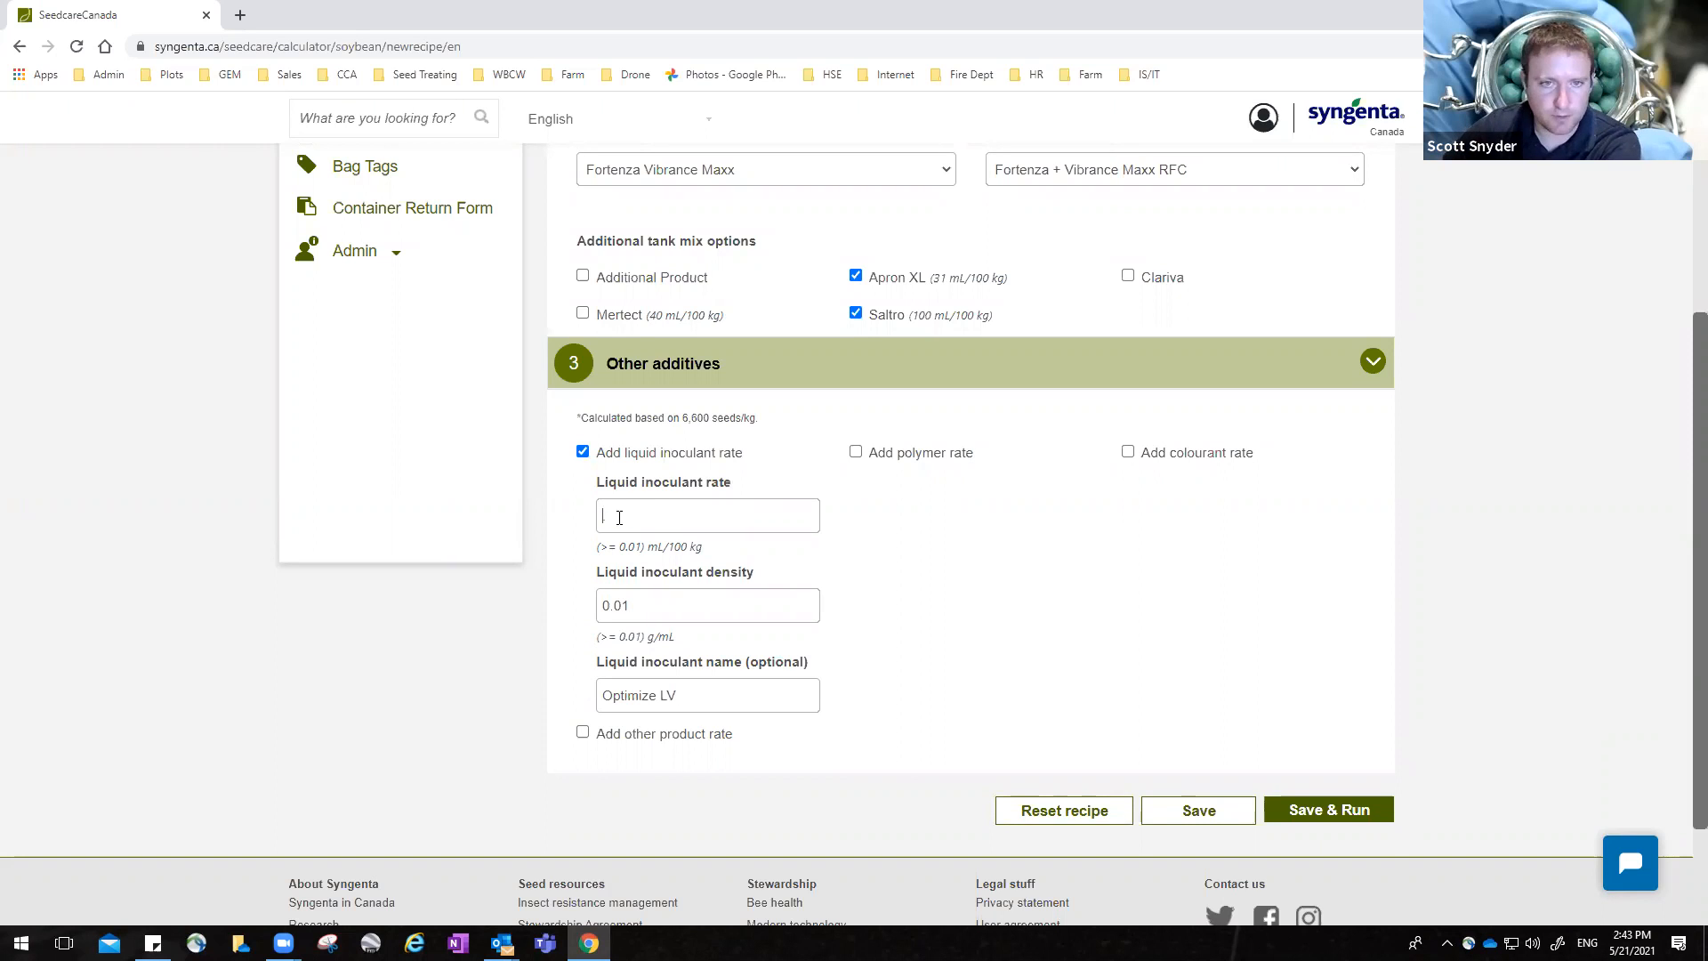
{"action": "type", "text": "98"}
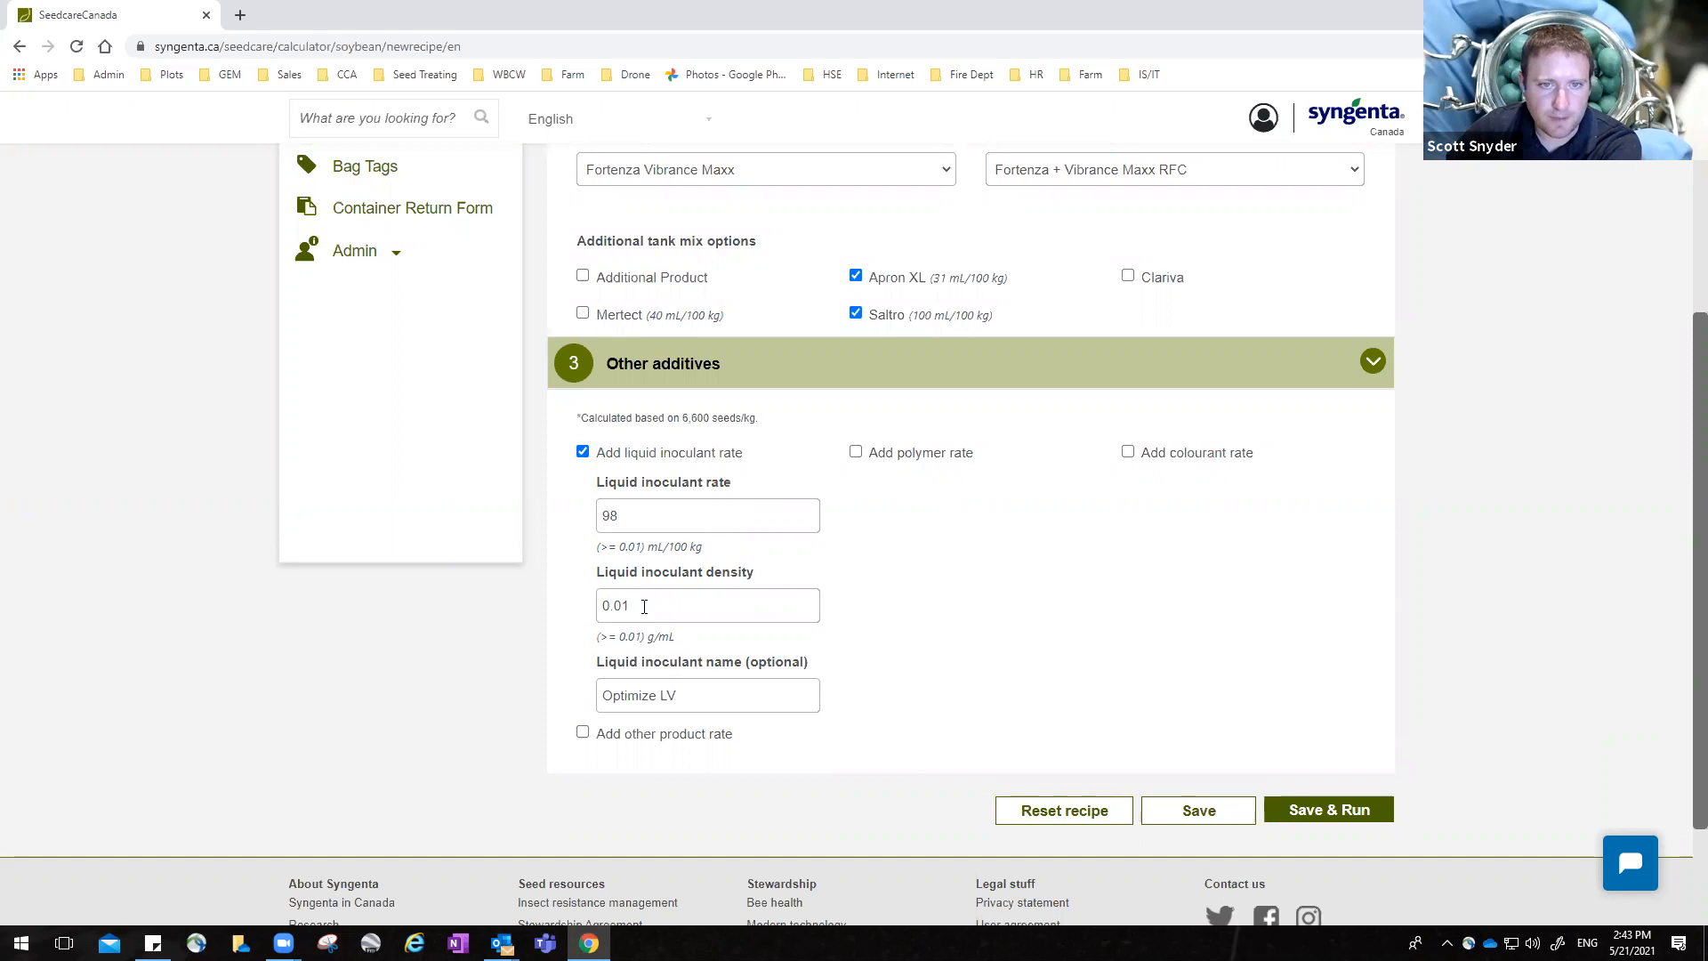
{"action": "key", "text": "Tab"}
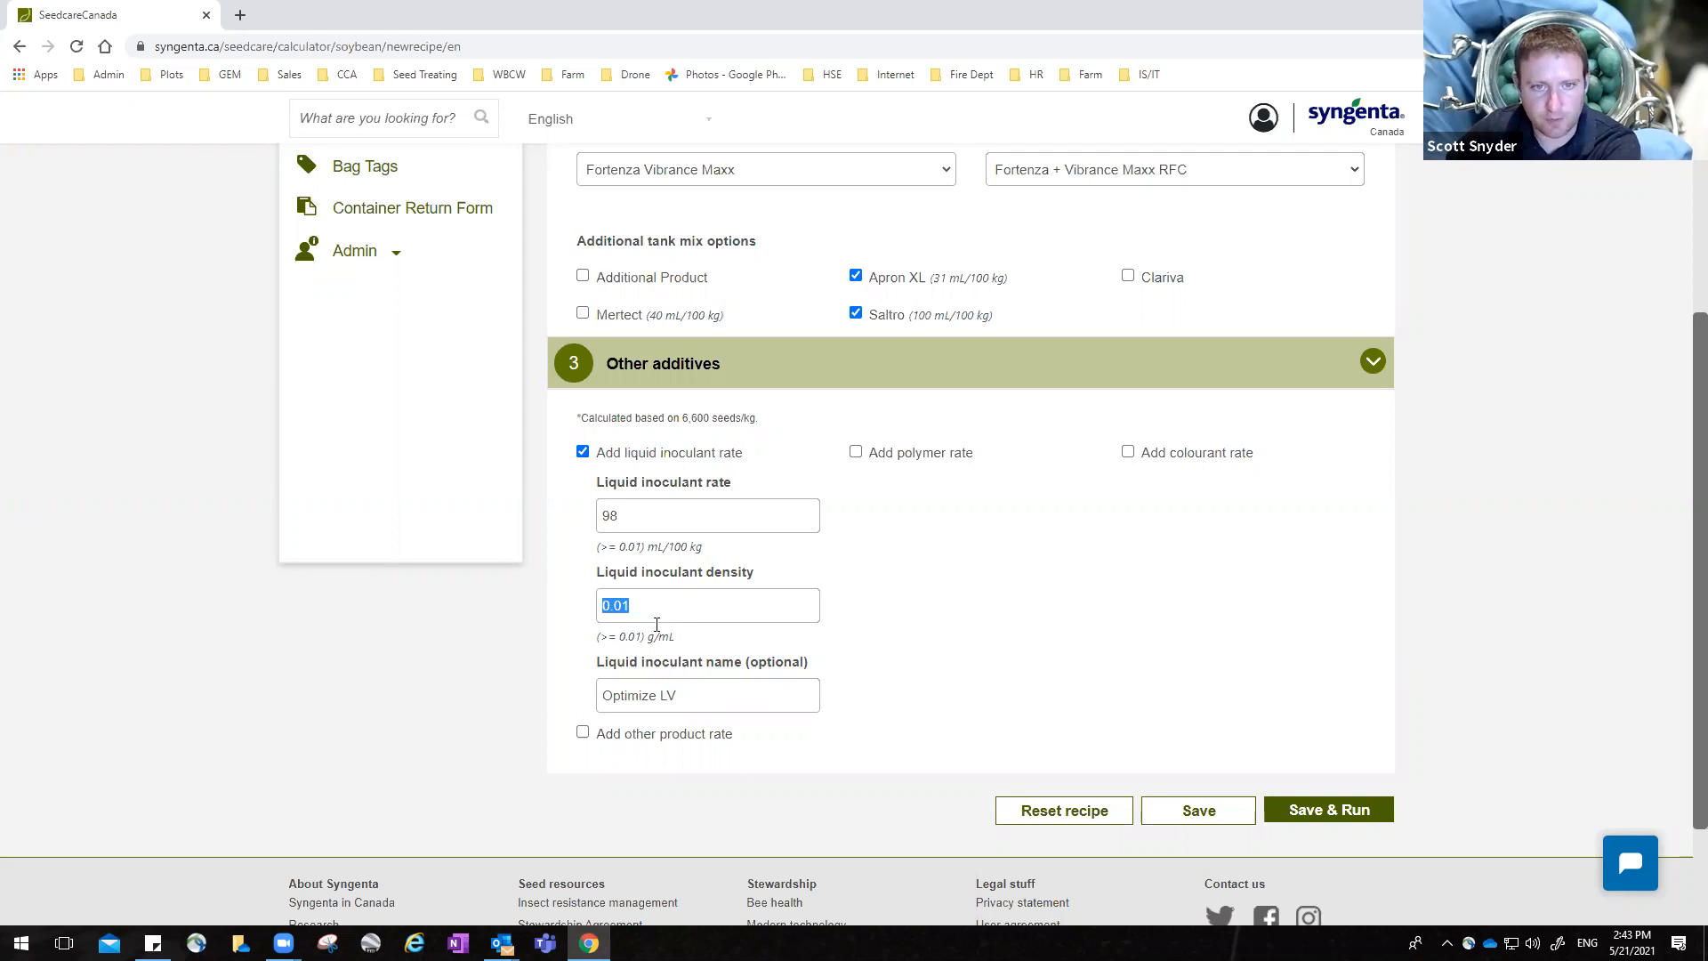
{"action": "type", "text": "1"}
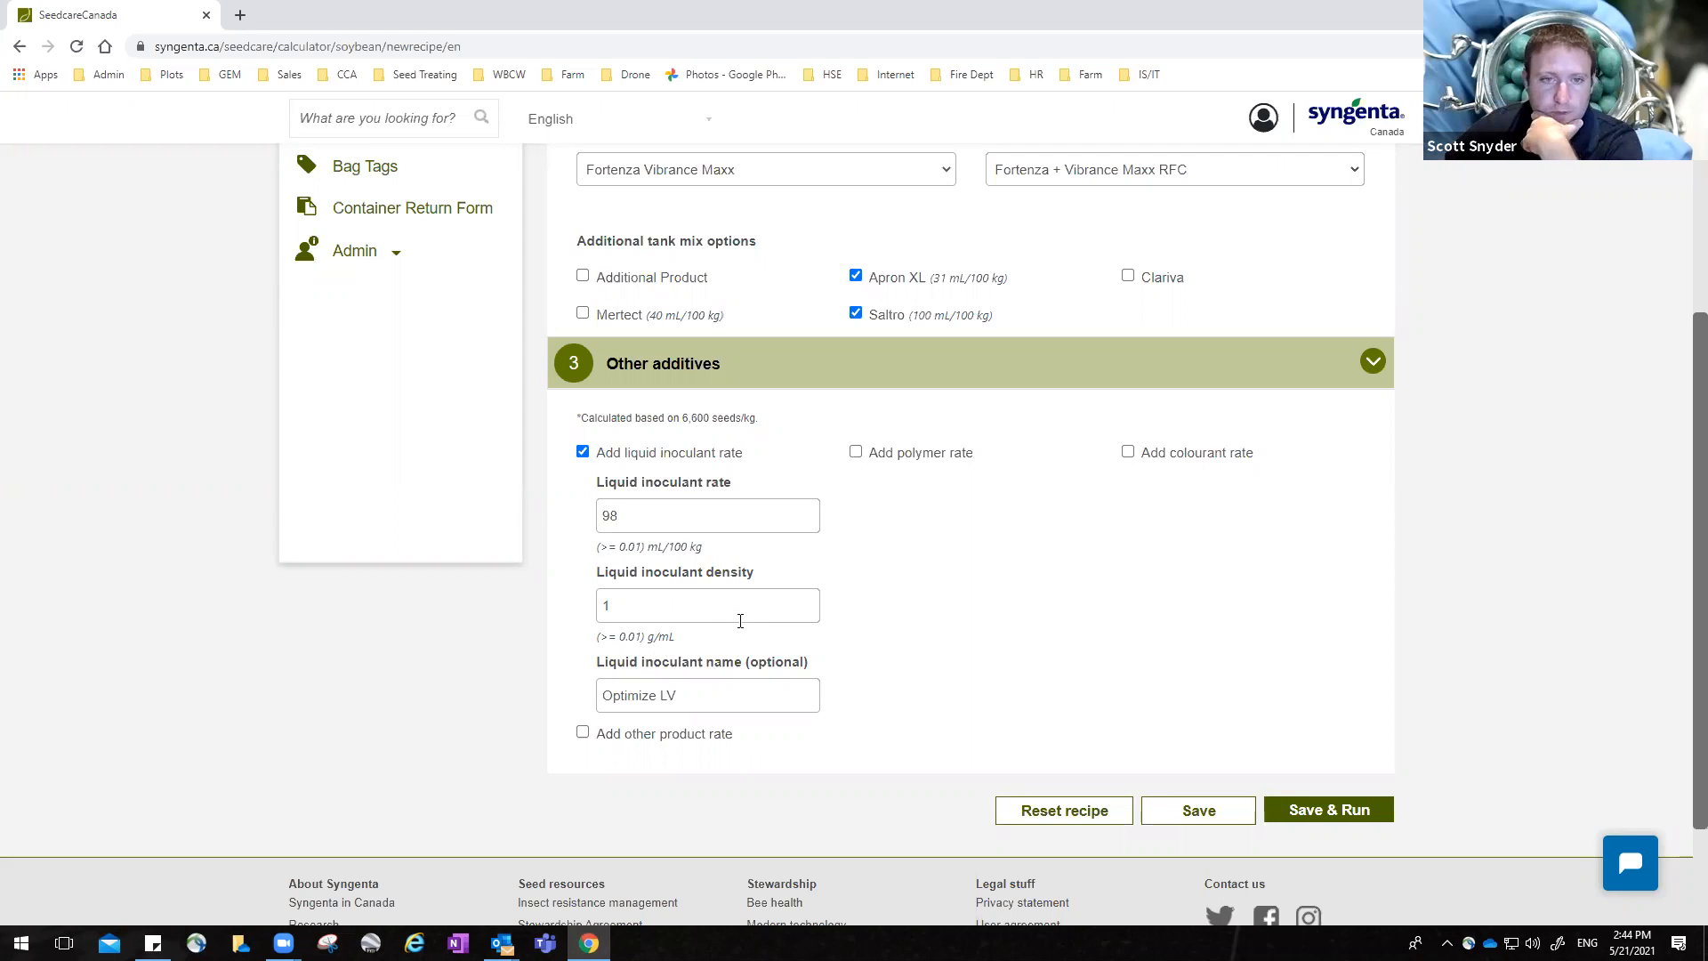
Enable the polymer rate and colourant rate options one after the other to view their fields, and disable each again.
{"action": "left_click", "coordinate": [856, 454]}
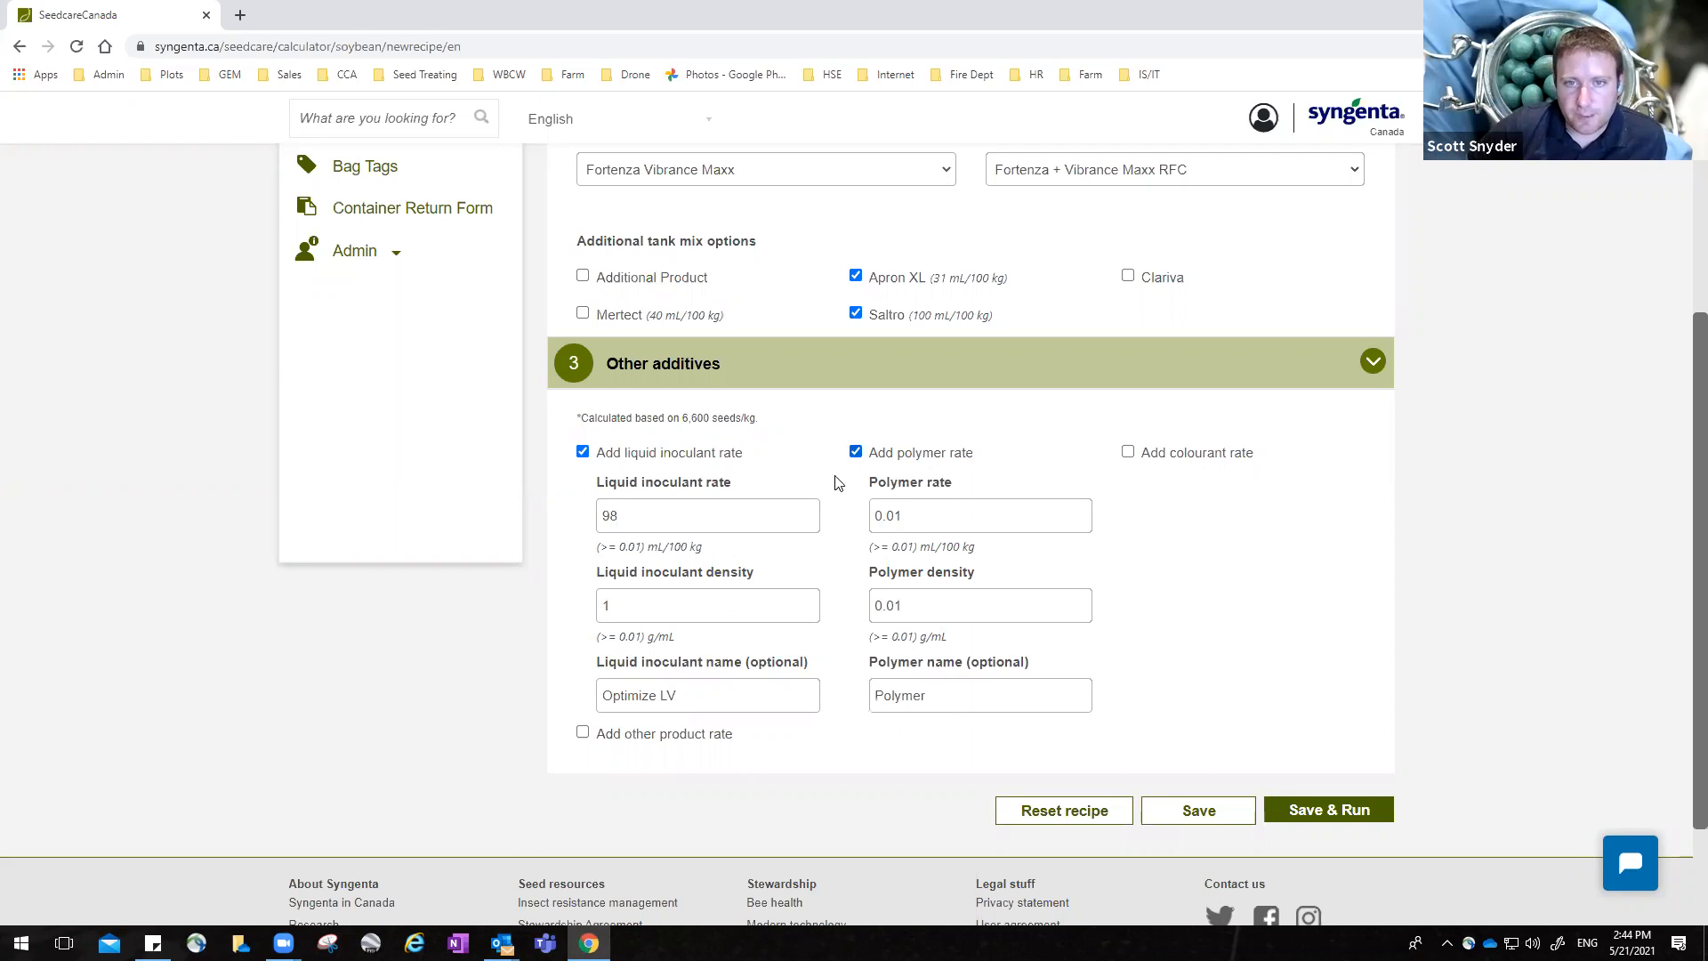
{"action": "left_click", "coordinate": [855, 452]}
{"action": "left_click", "coordinate": [1241, 457]}
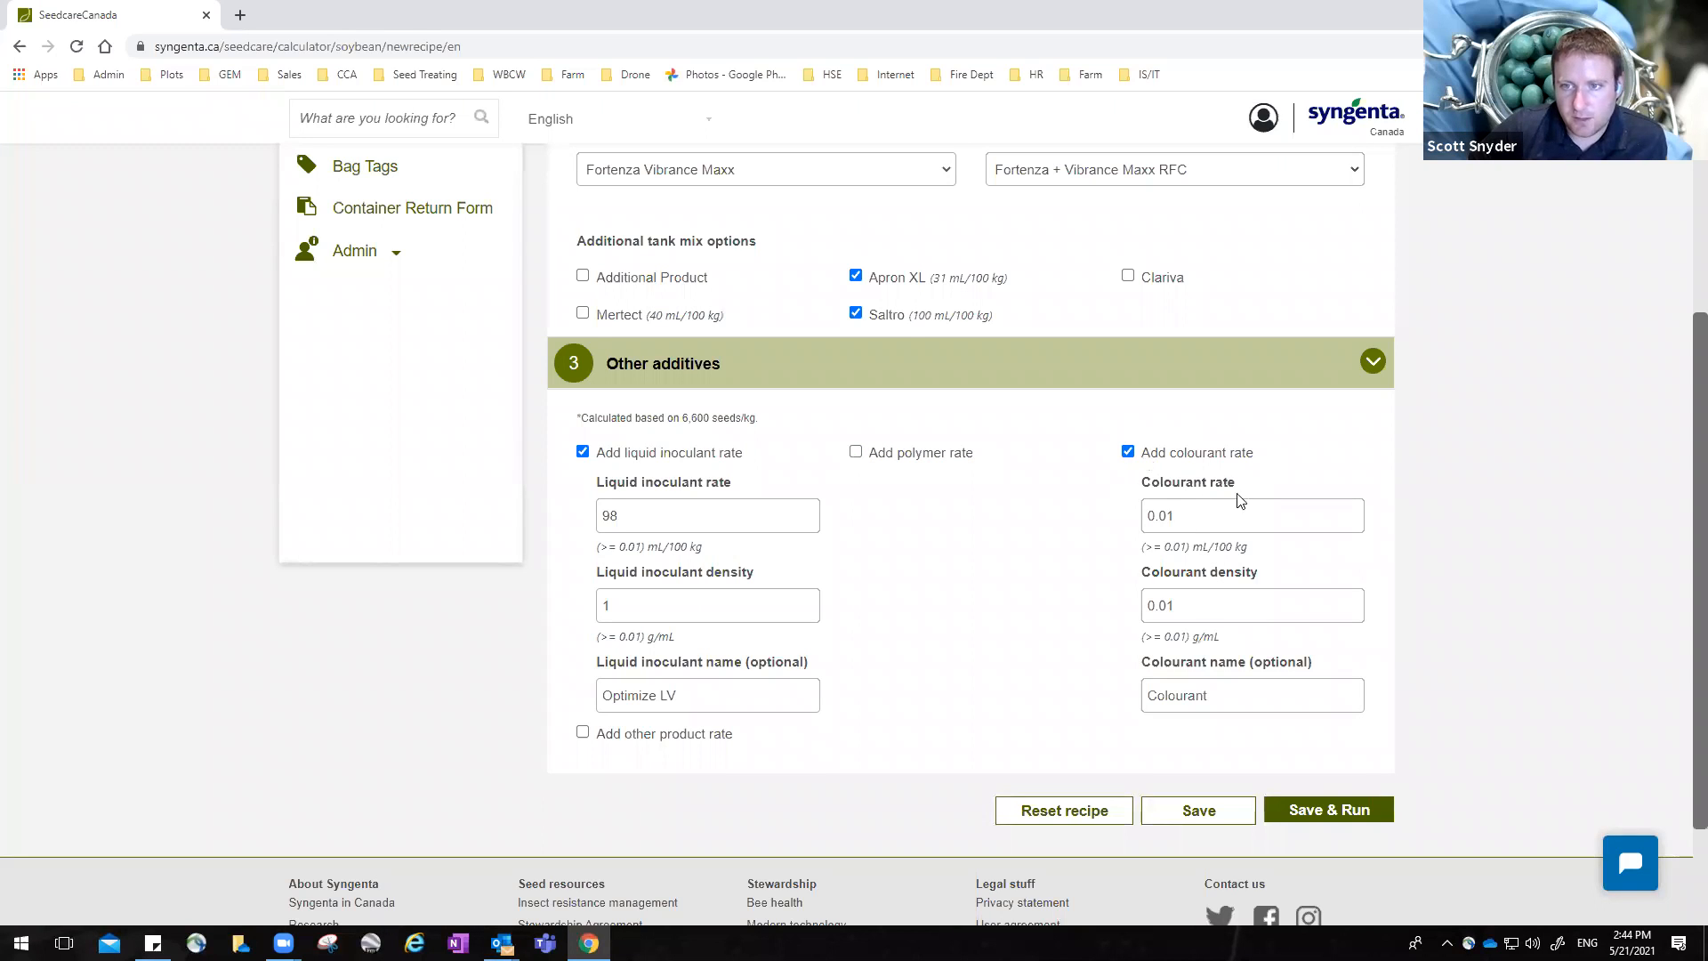
{"action": "left_click", "coordinate": [1128, 452]}
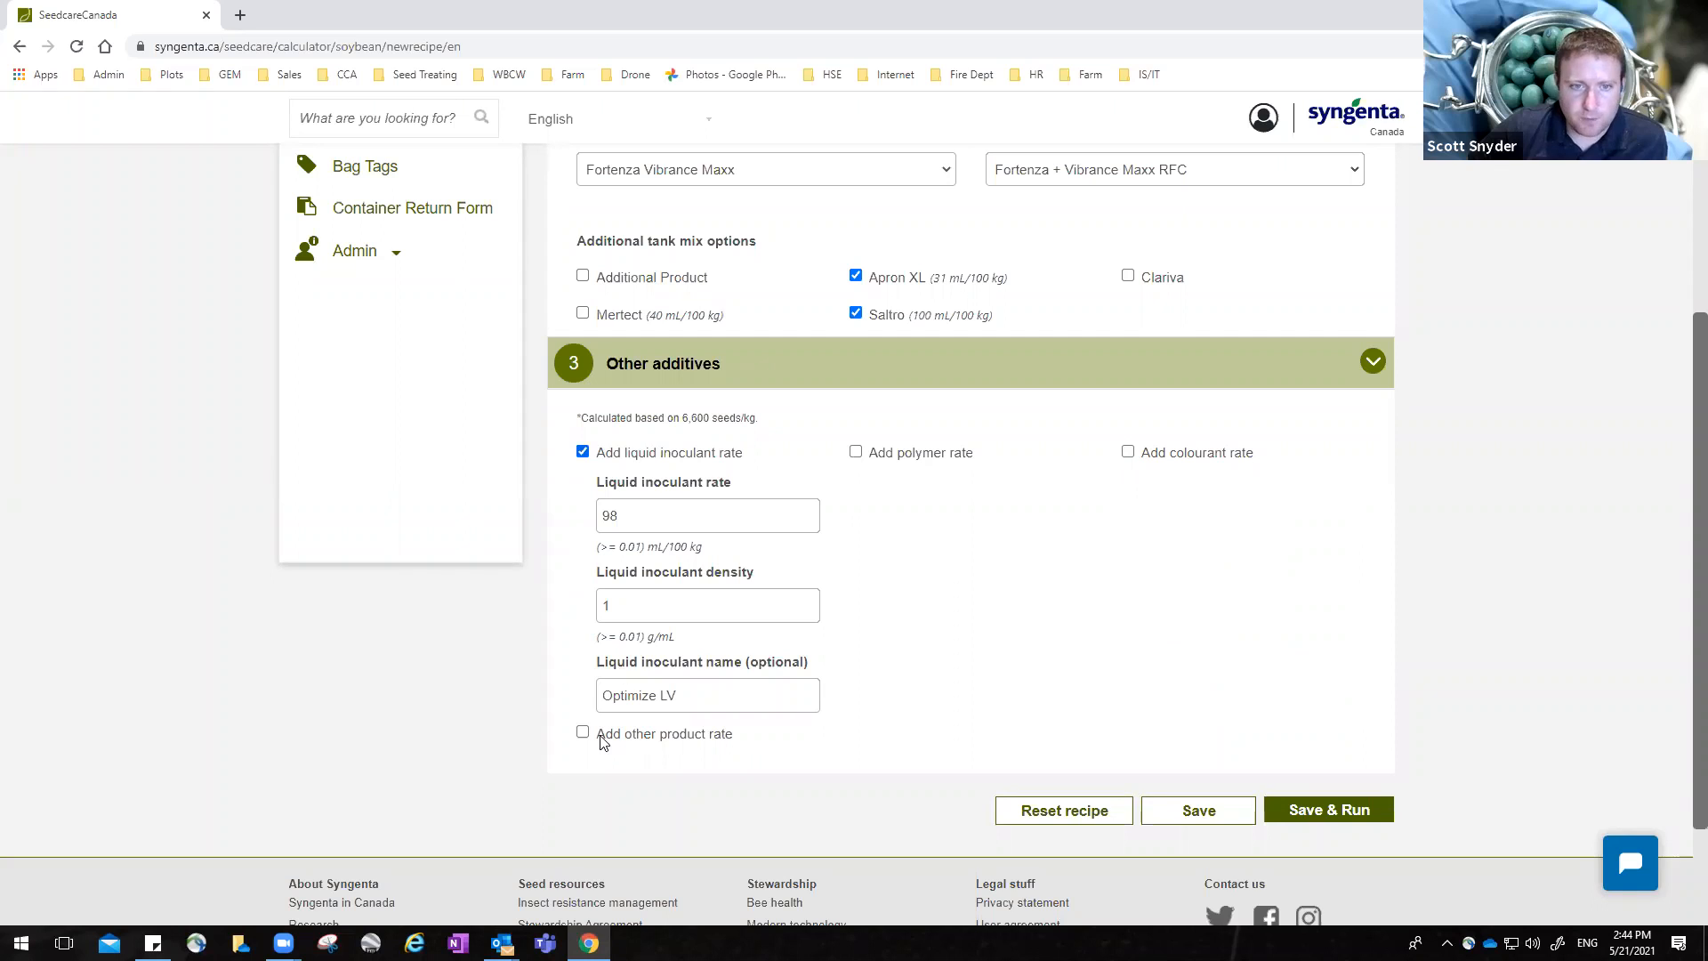
Enable the other product rate option to view its rate, density and name fields, and disable it again.
{"action": "left_click", "coordinate": [583, 732]}
{"action": "scroll", "coordinate": [858, 693], "scroll_direction": "down", "scroll_amount": 1}
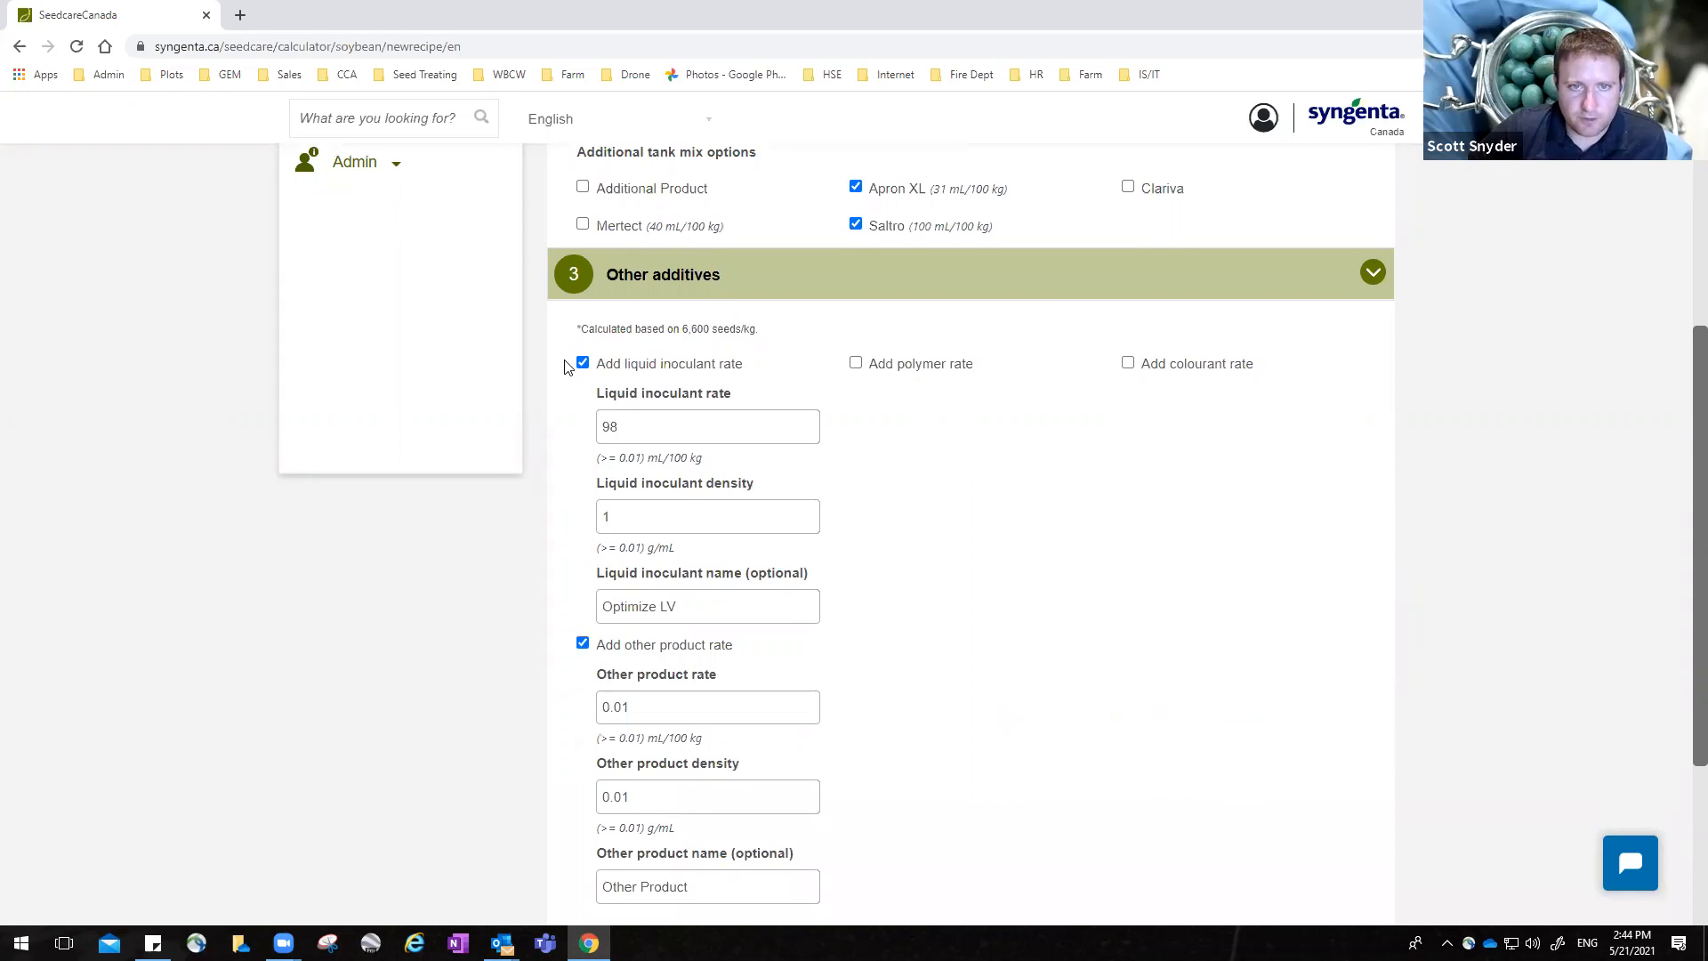
{"action": "scroll", "coordinate": [737, 564], "scroll_direction": "down", "scroll_amount": 3}
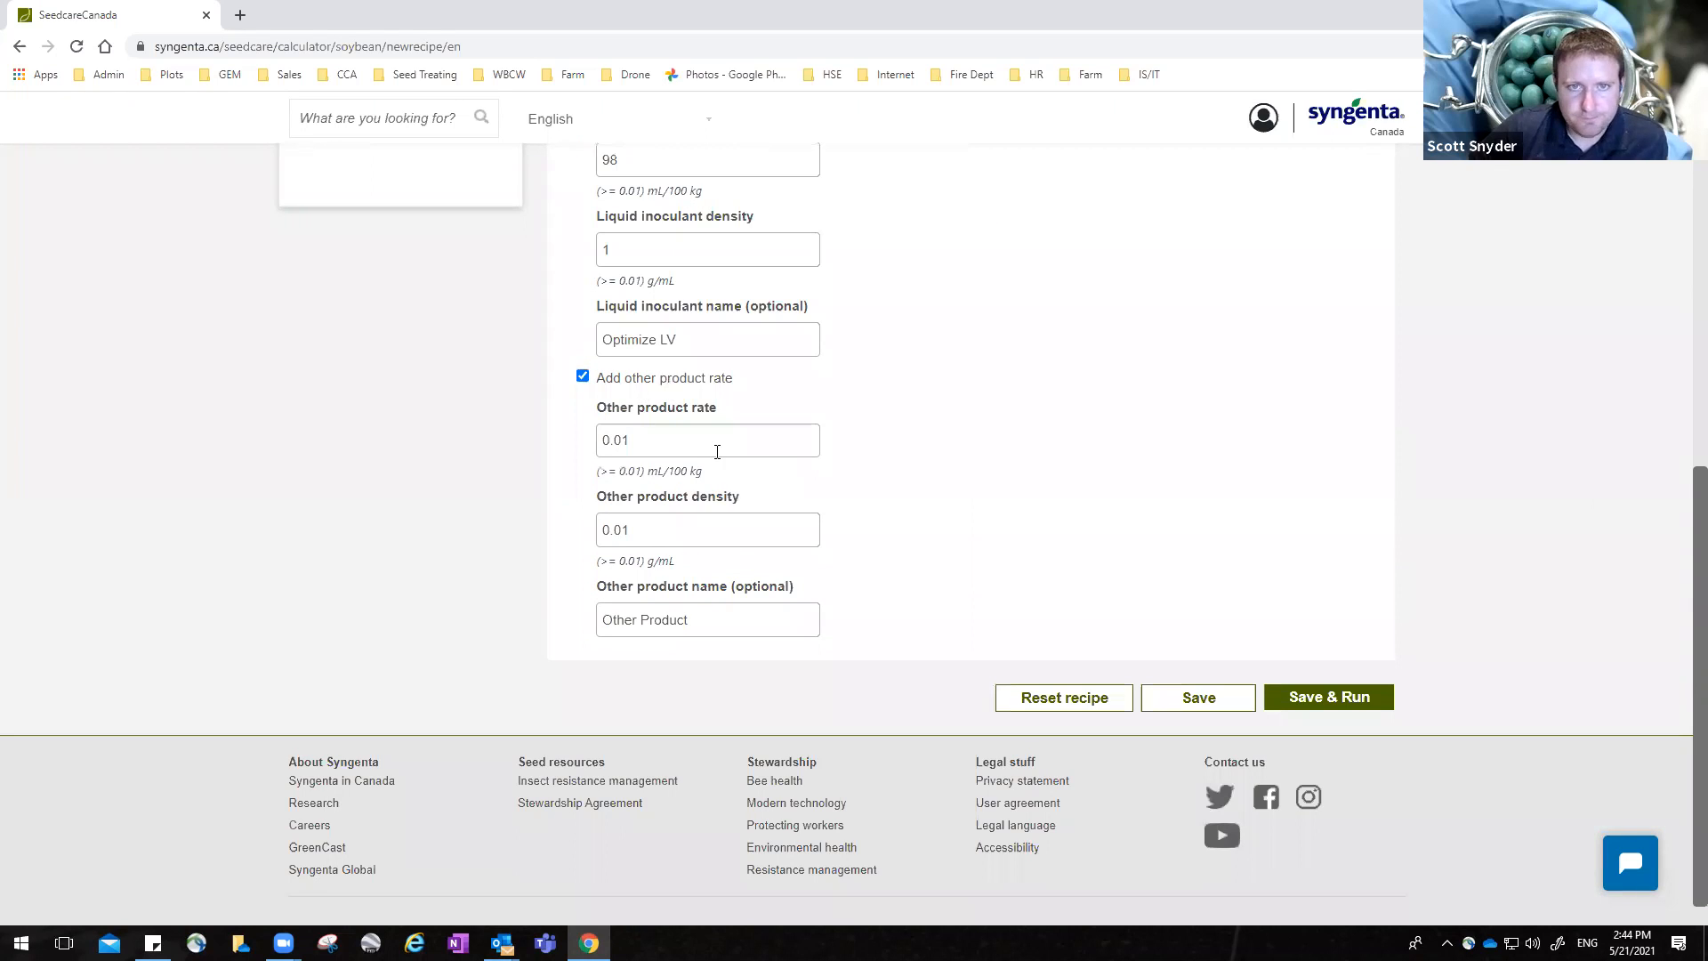
{"action": "scroll", "coordinate": [718, 459], "scroll_direction": "up", "scroll_amount": 3}
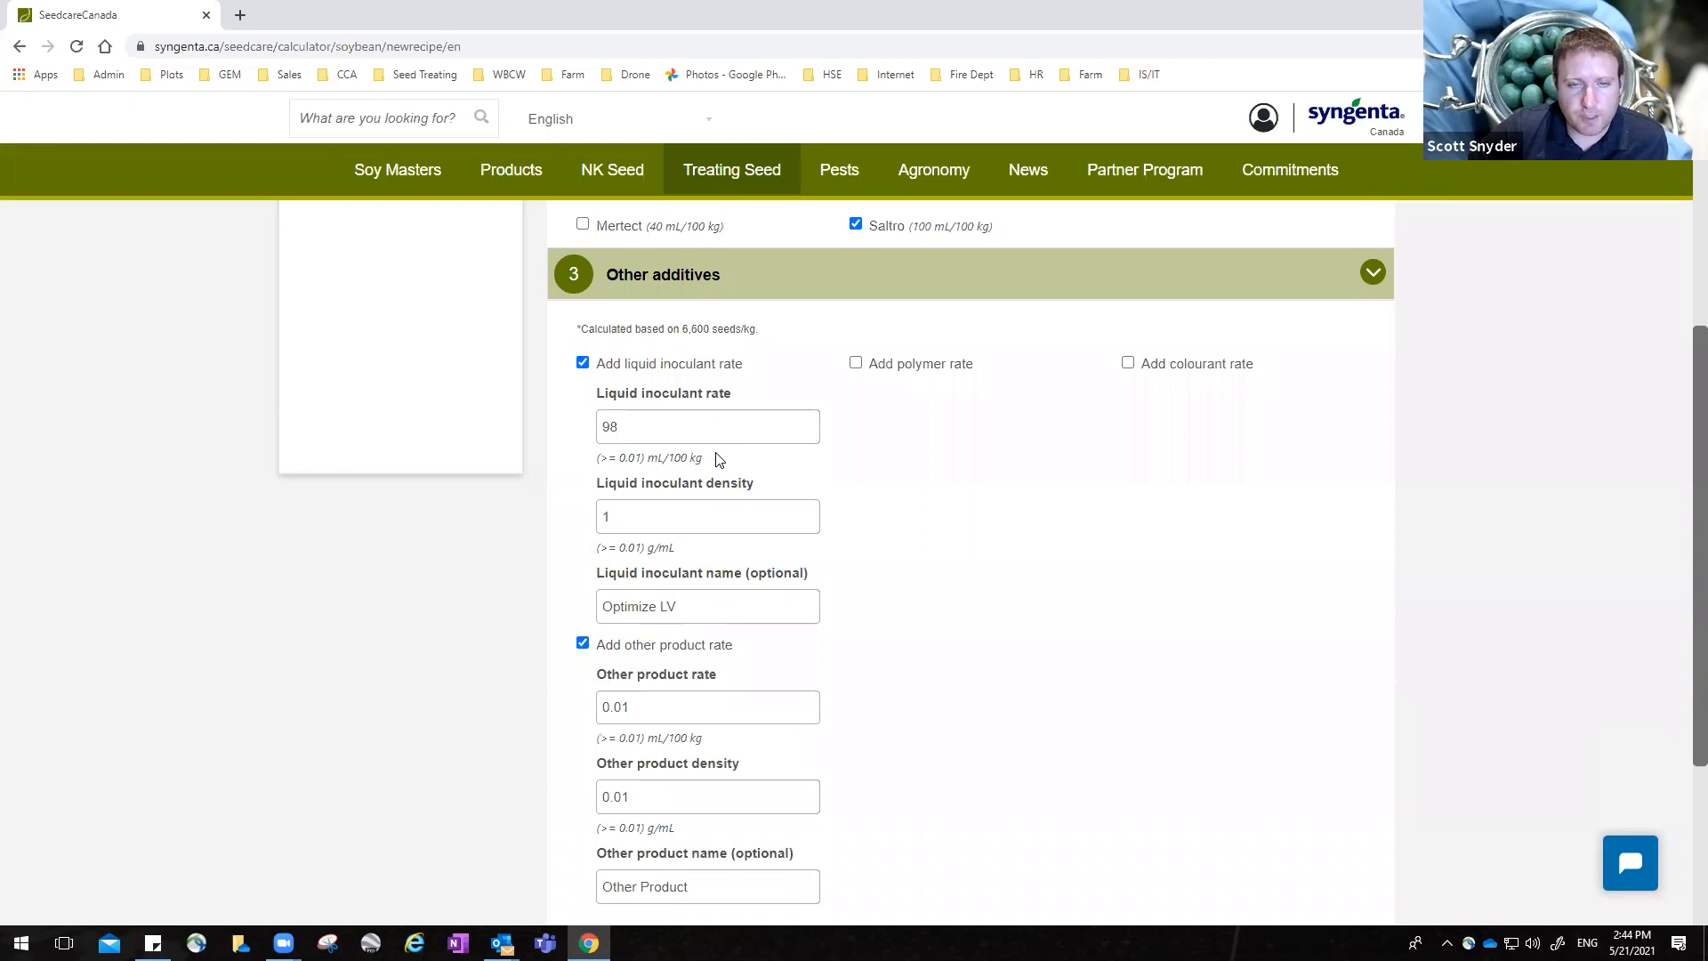
{"action": "scroll", "coordinate": [719, 459], "scroll_direction": "down", "scroll_amount": 1}
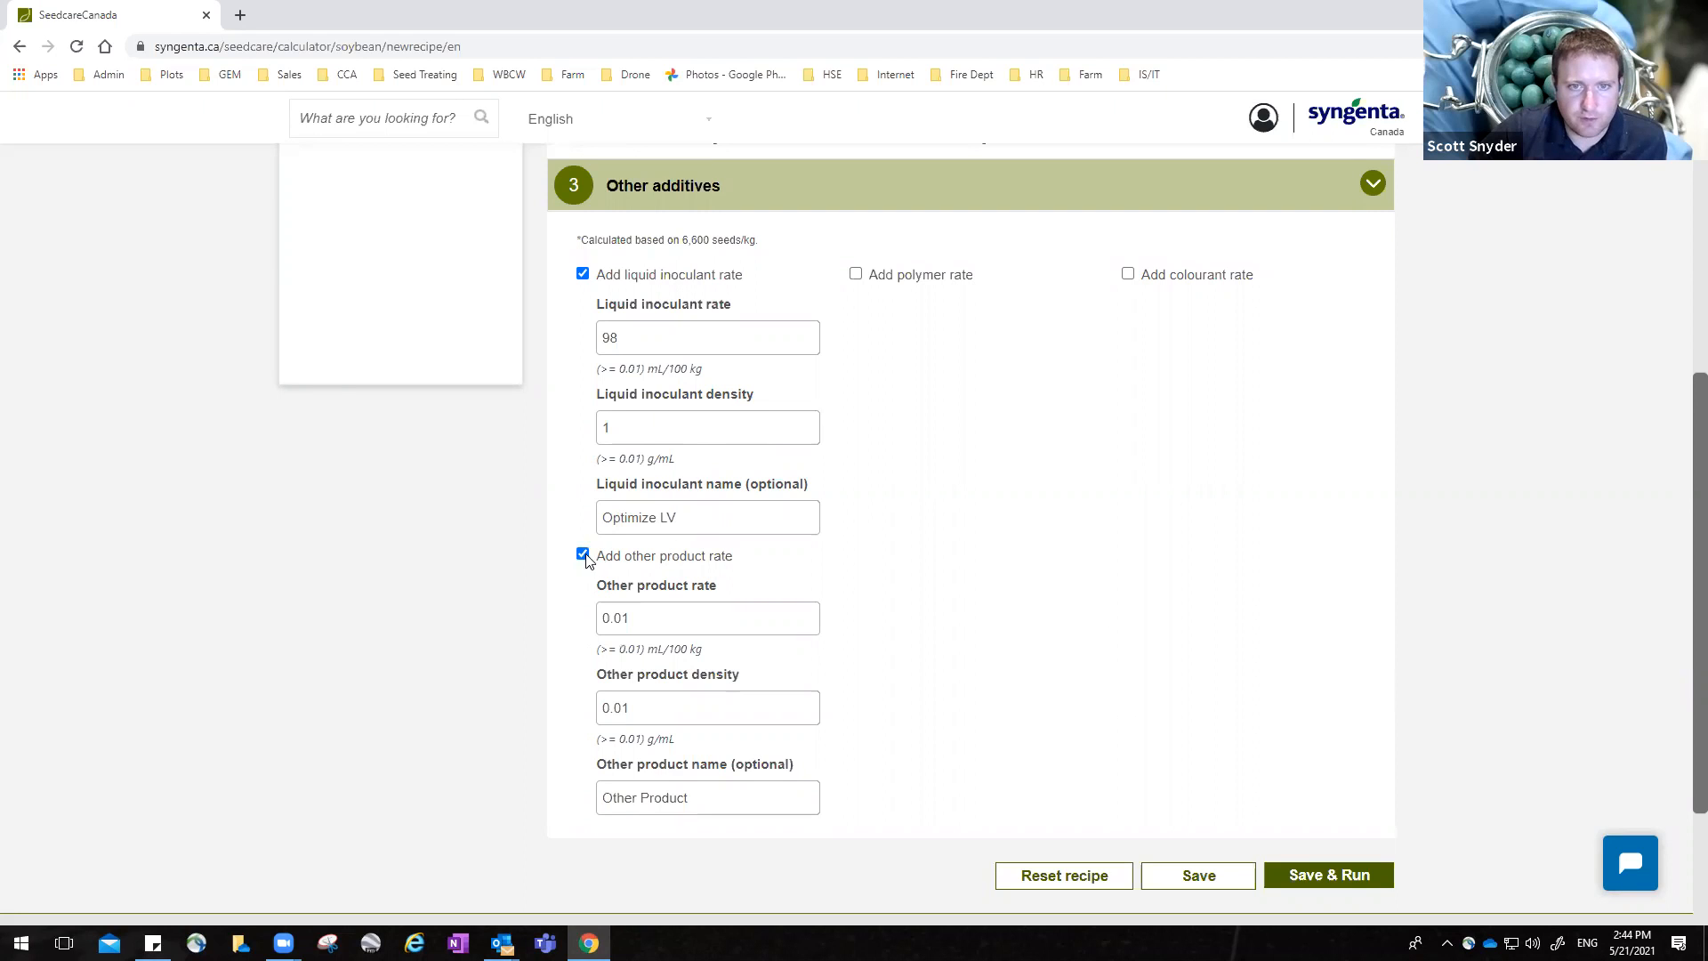
{"action": "scroll", "coordinate": [652, 454], "scroll_direction": "up", "scroll_amount": 4}
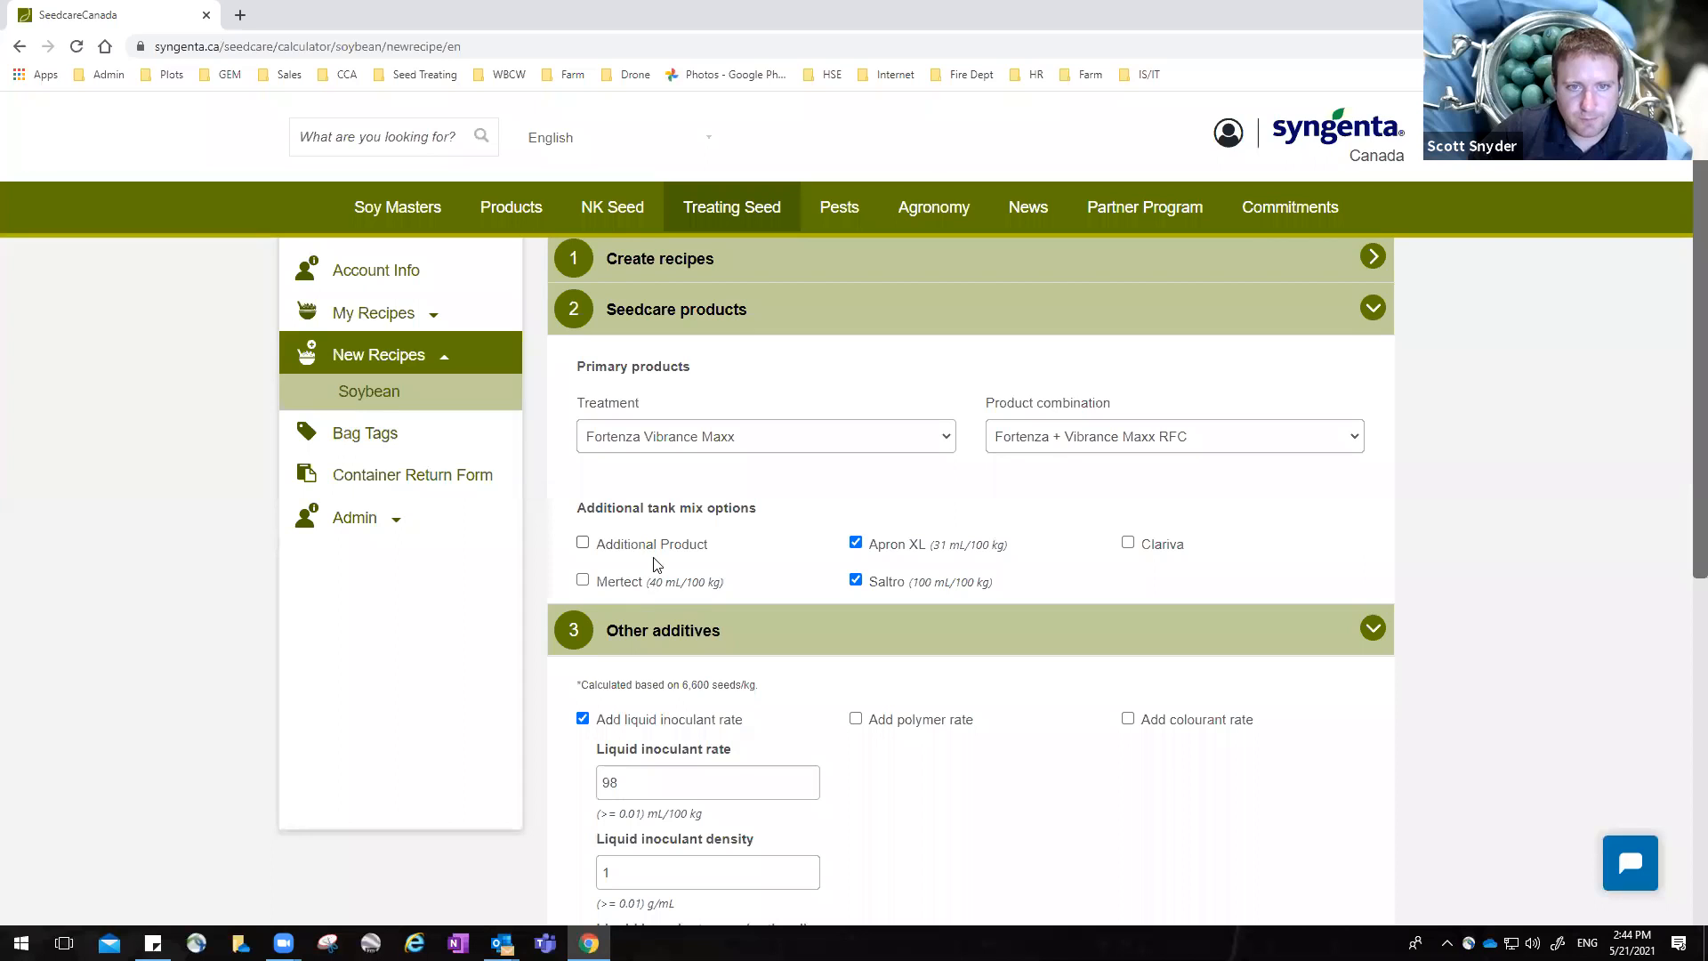
{"action": "scroll", "coordinate": [626, 516], "scroll_direction": "down", "scroll_amount": 1}
{"action": "scroll", "coordinate": [630, 504], "scroll_direction": "down", "scroll_amount": 3}
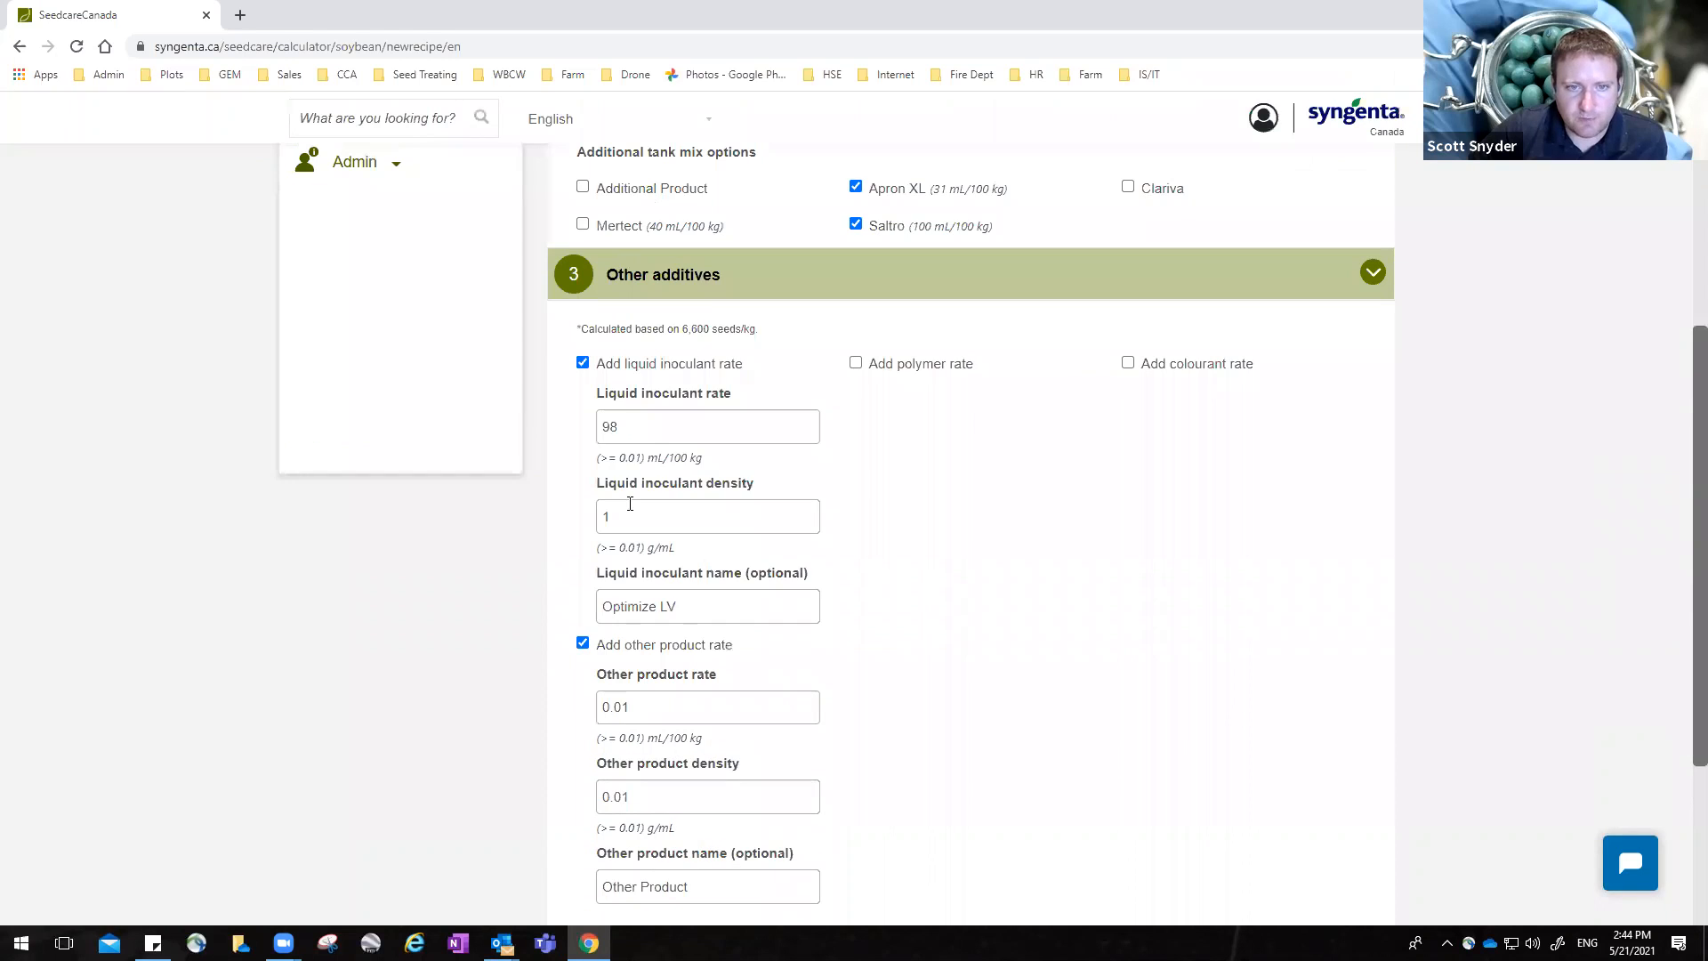
{"action": "scroll", "coordinate": [631, 496], "scroll_direction": "down", "scroll_amount": 2}
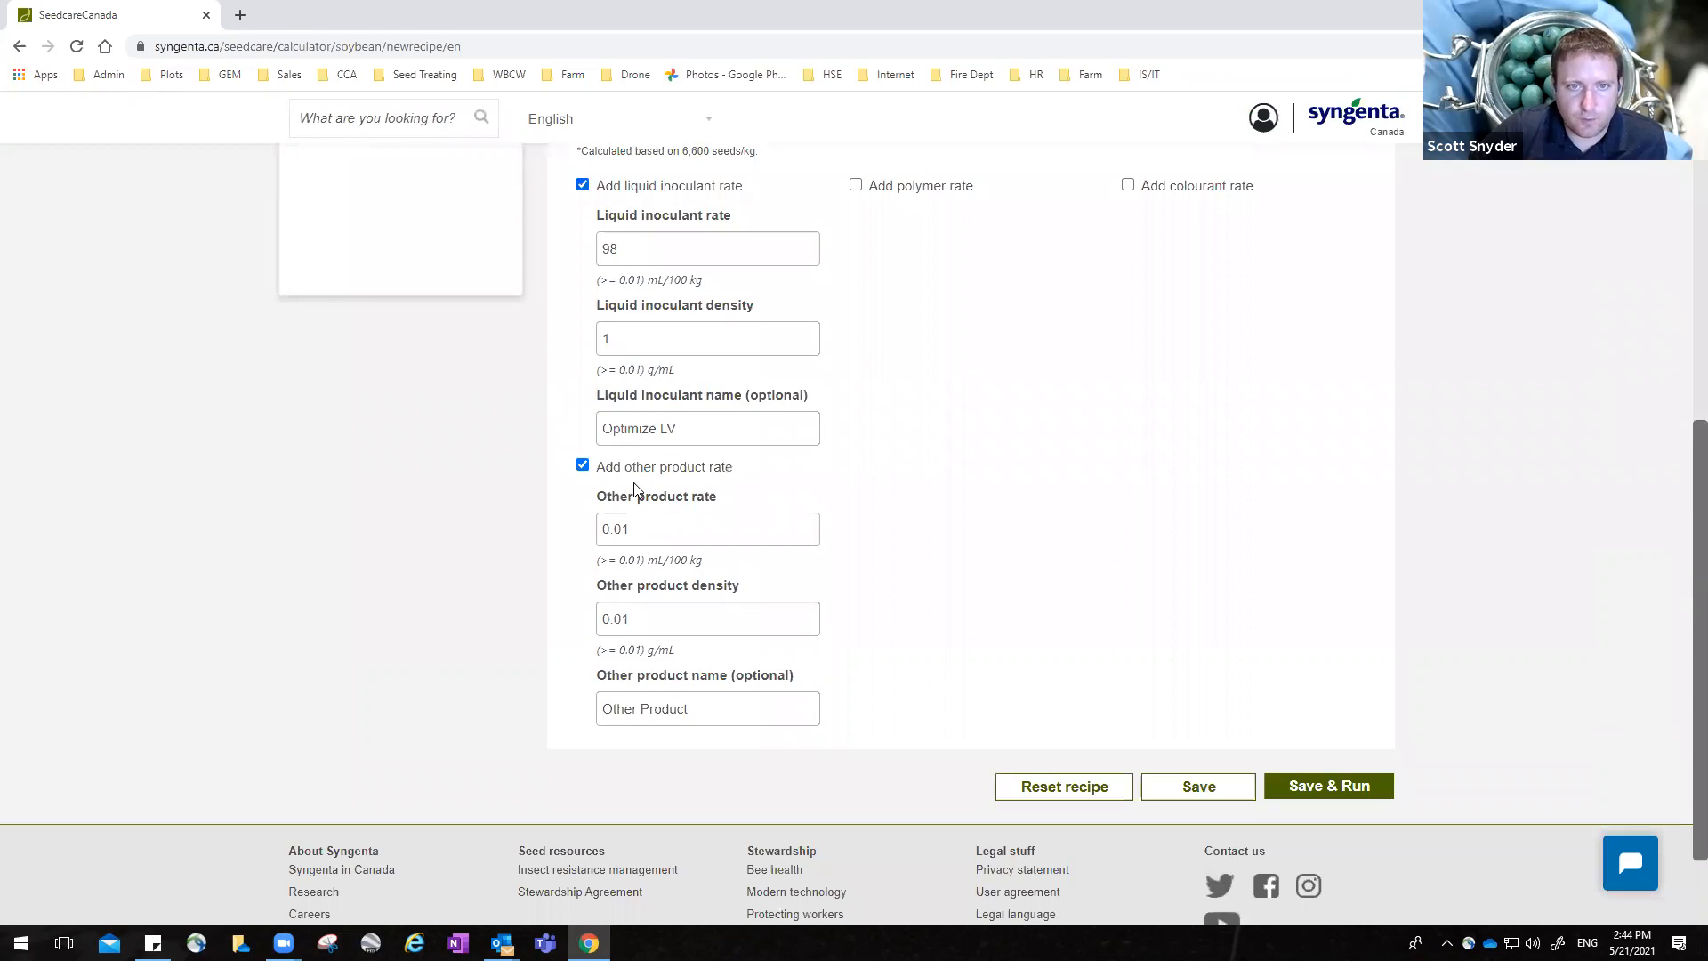
{"action": "left_click", "coordinate": [584, 468]}
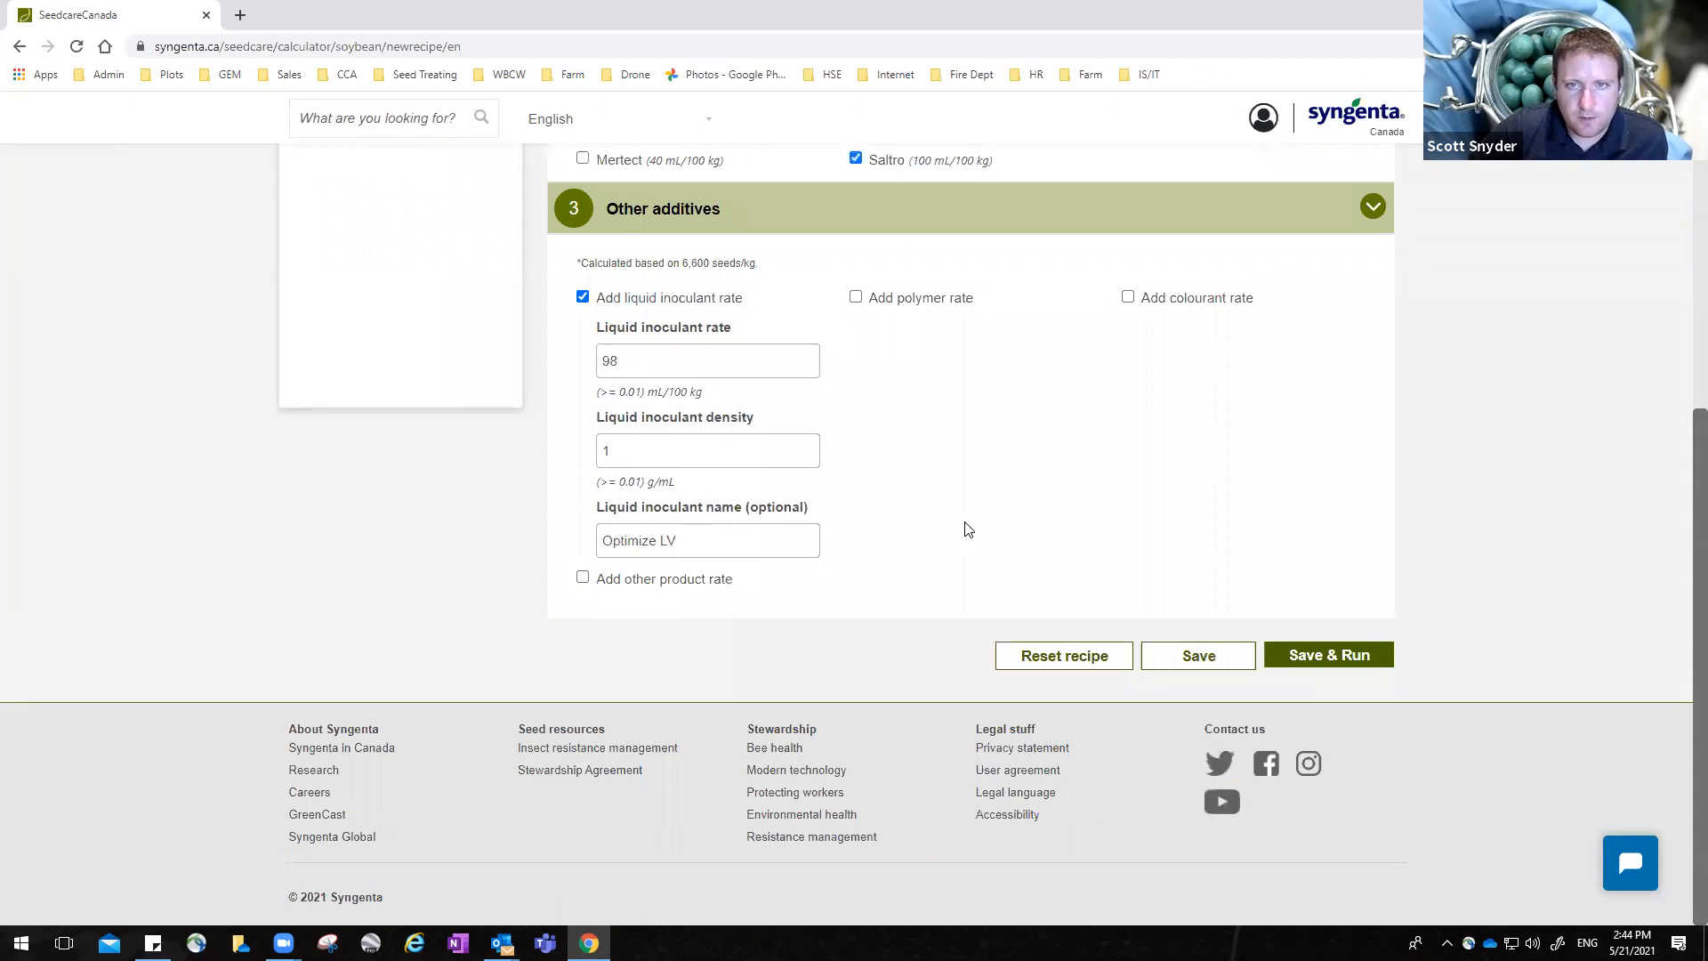
Review the recipe's primary products, tank mix options and additives, and save the recipe without running it.
{"action": "scroll", "coordinate": [854, 534], "scroll_direction": "up", "scroll_amount": 1}
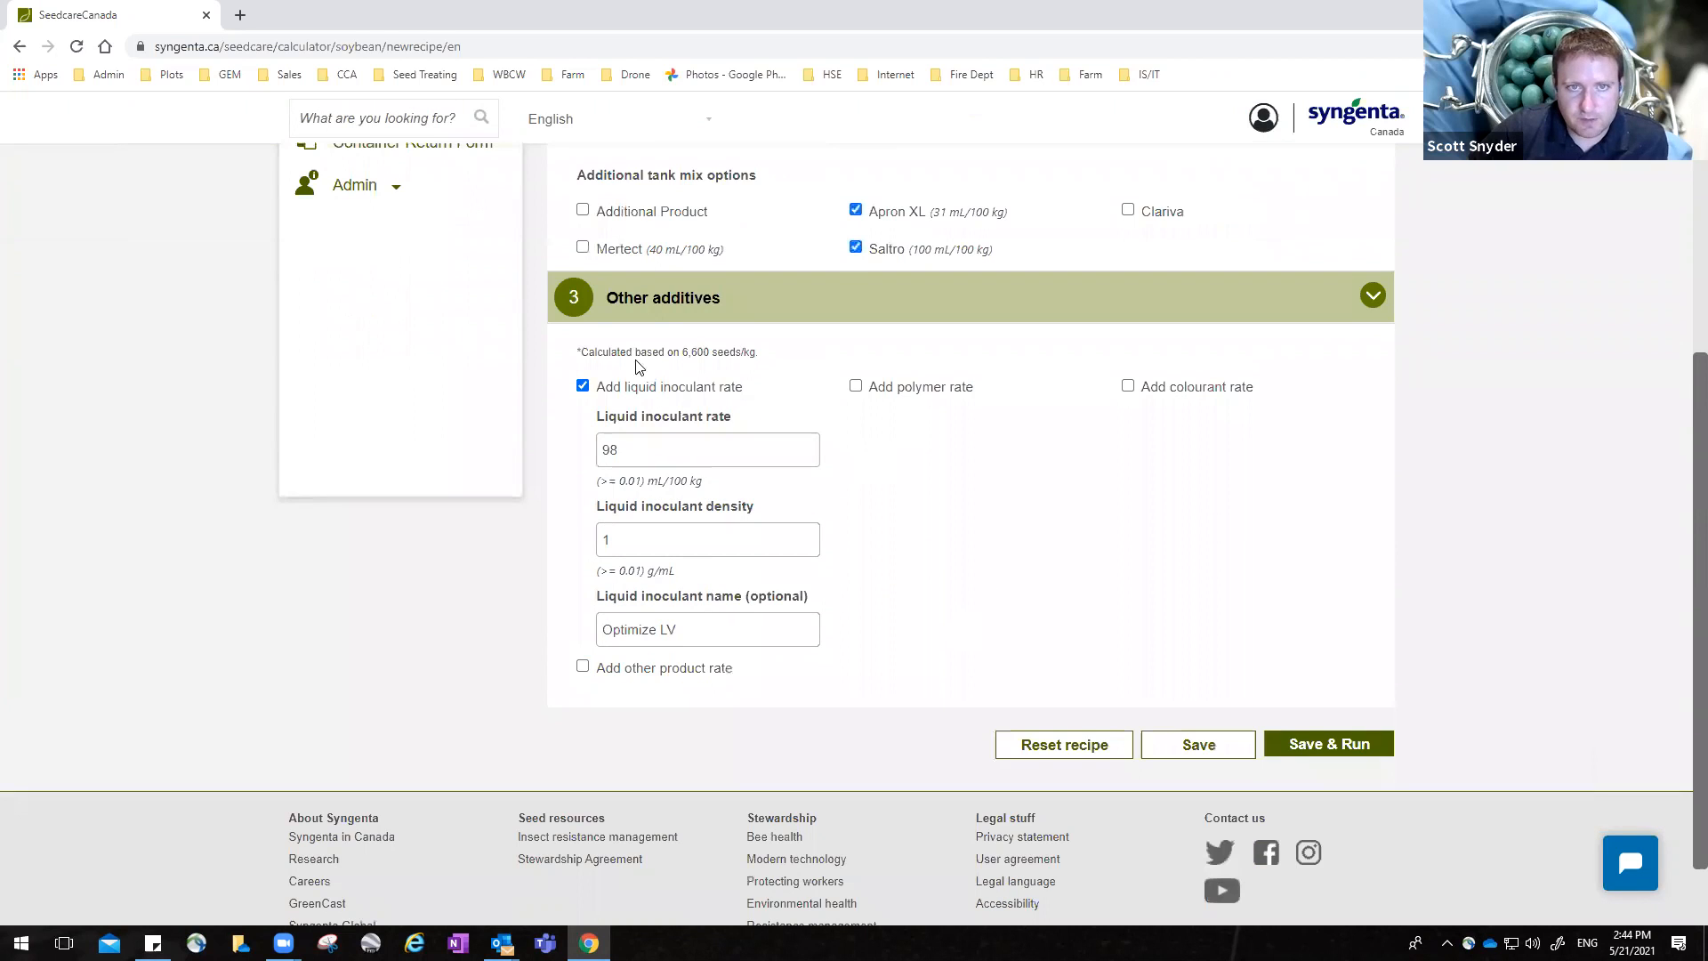
{"action": "scroll", "coordinate": [832, 263], "scroll_direction": "up", "scroll_amount": 3}
{"action": "scroll", "coordinate": [881, 409], "scroll_direction": "up", "scroll_amount": 2}
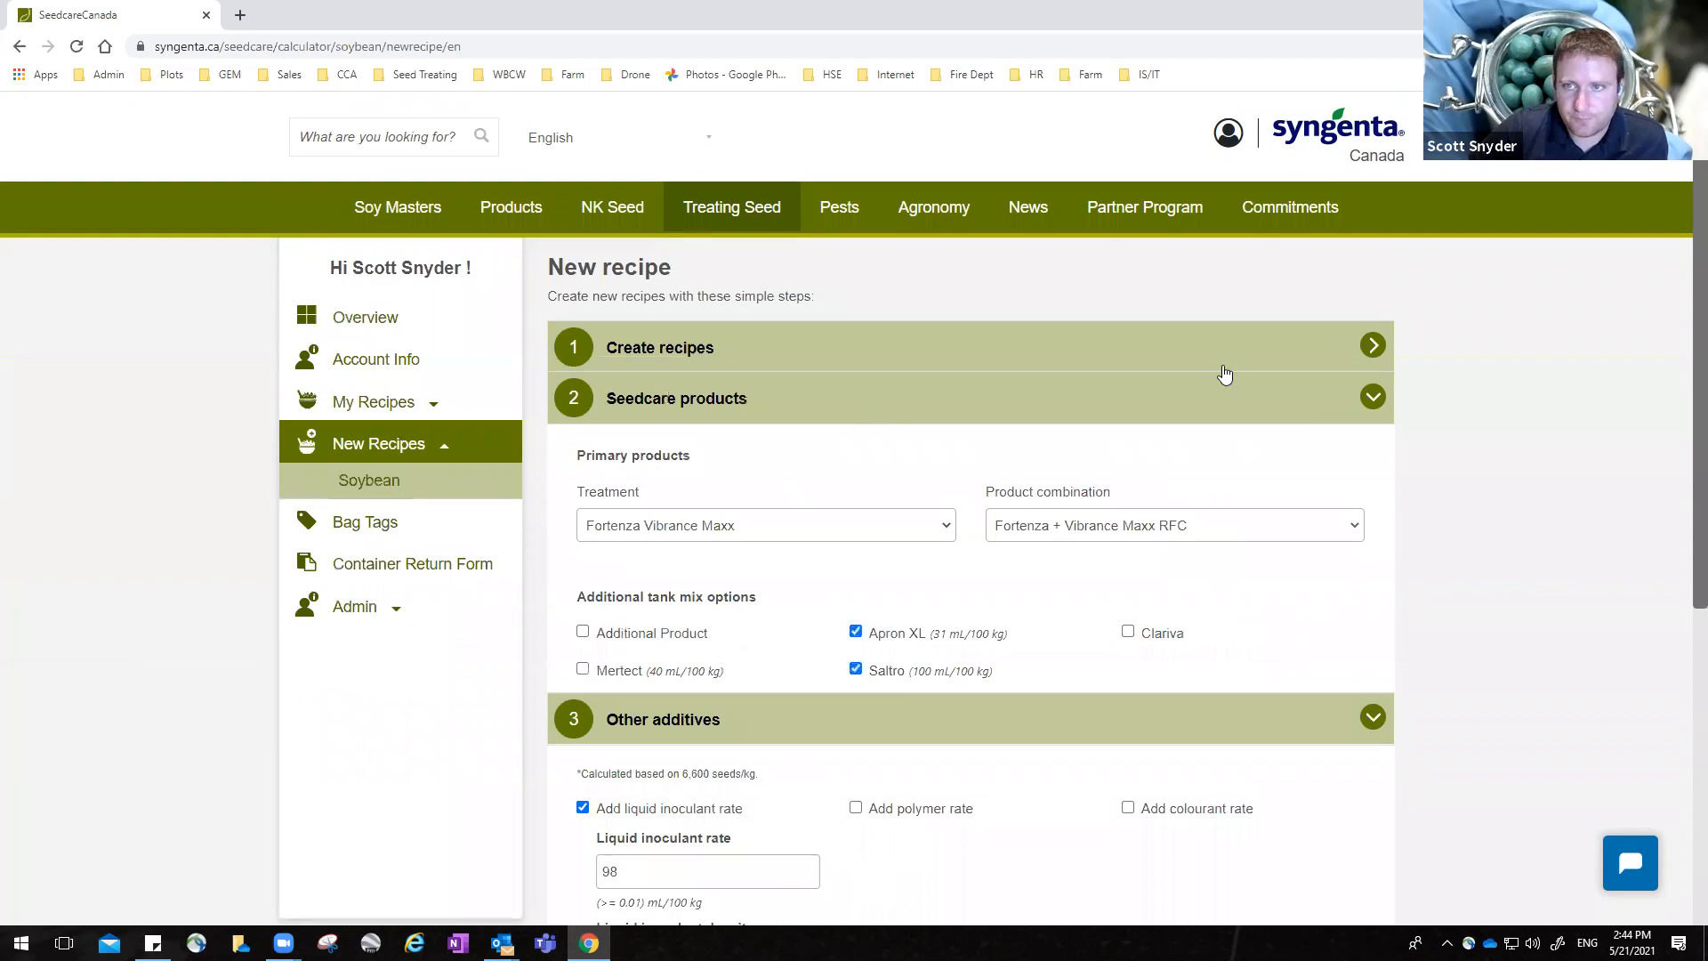
{"action": "scroll", "coordinate": [1200, 614], "scroll_direction": "down", "scroll_amount": 1}
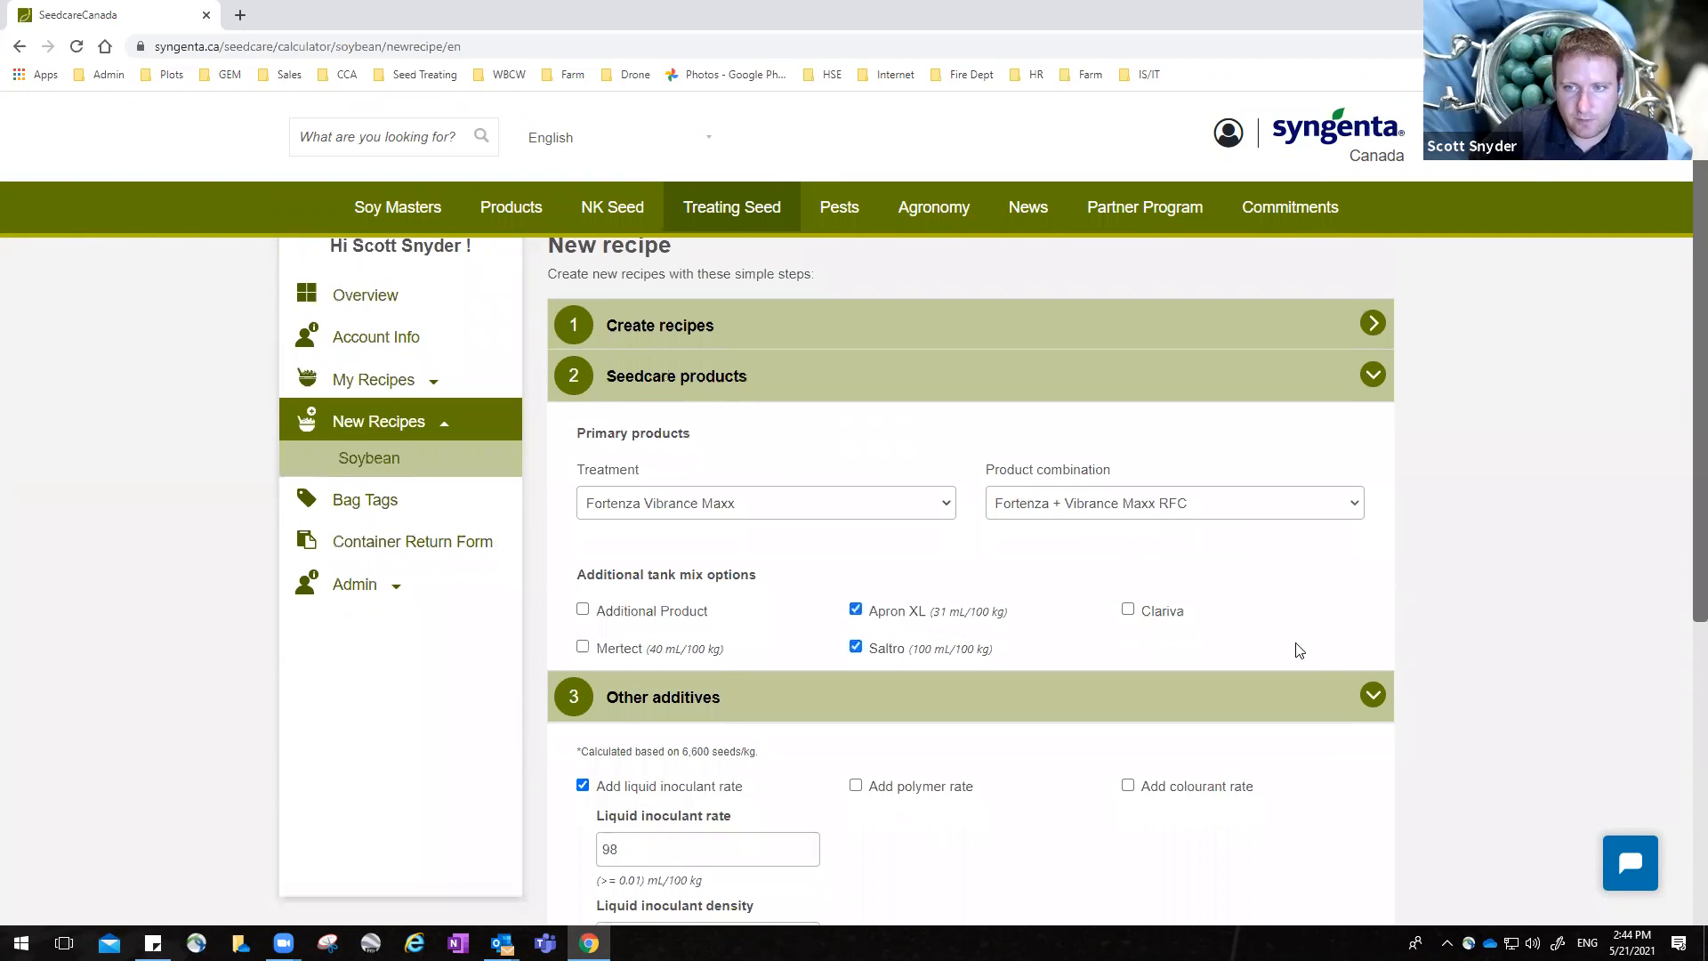
{"action": "scroll", "coordinate": [1213, 725], "scroll_direction": "down", "scroll_amount": 5}
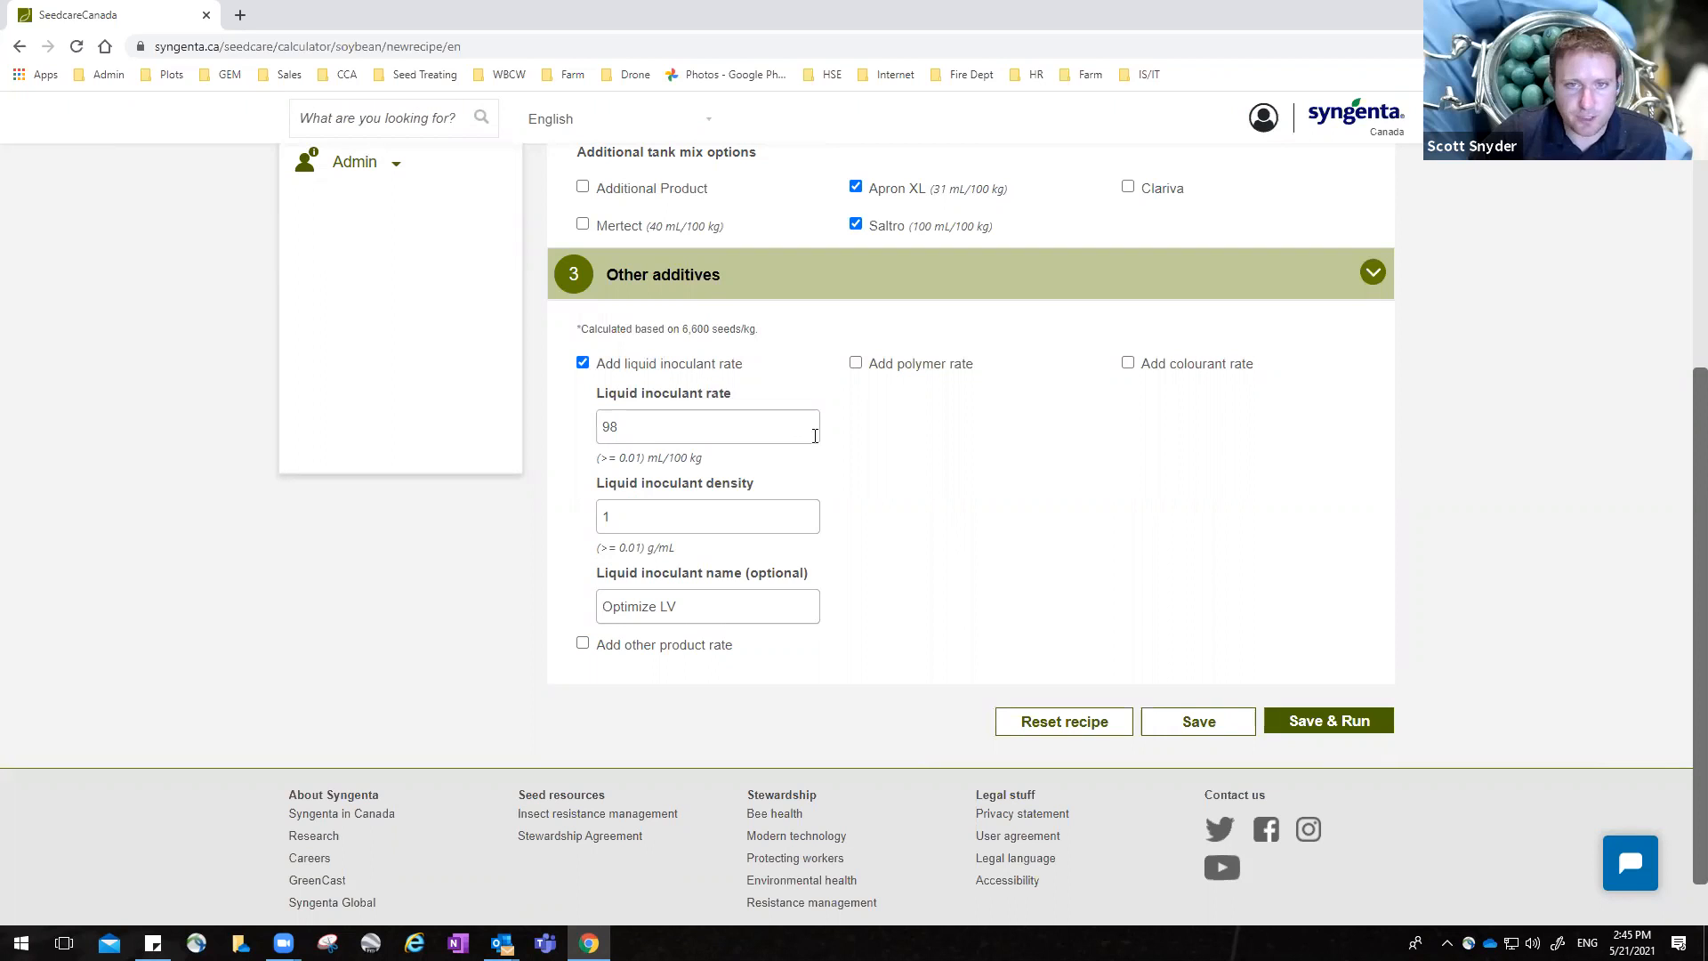
{"action": "scroll", "coordinate": [984, 559], "scroll_direction": "up", "scroll_amount": 2}
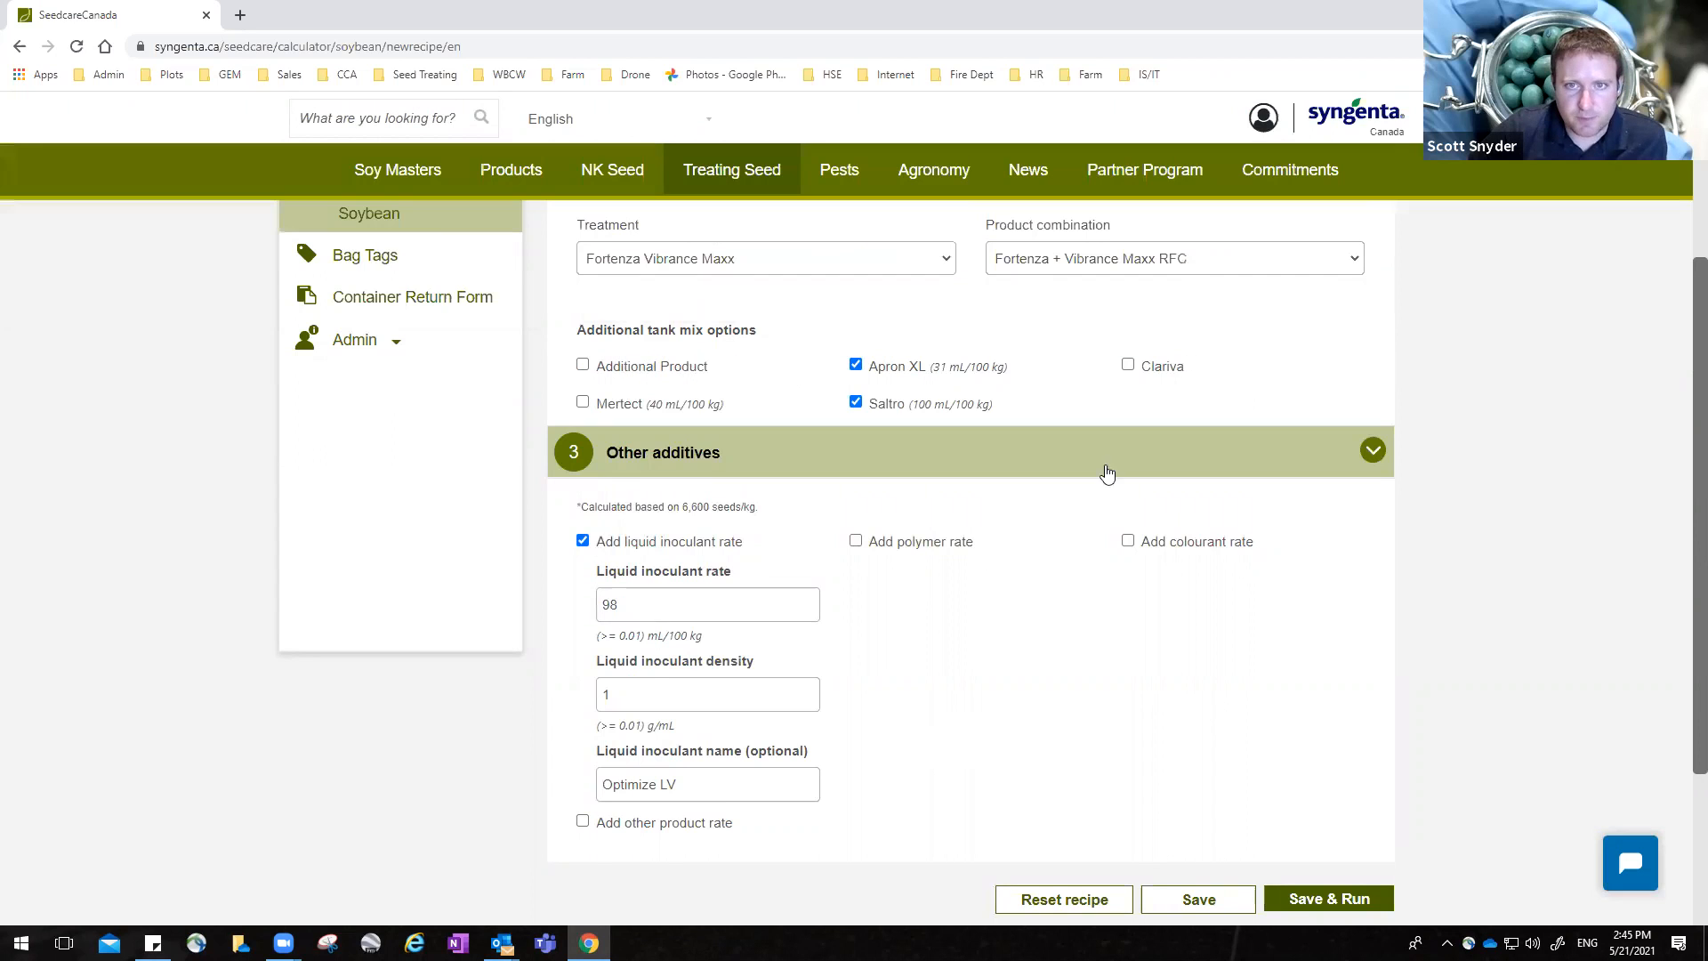
{"action": "scroll", "coordinate": [1017, 619], "scroll_direction": "up", "scroll_amount": 3}
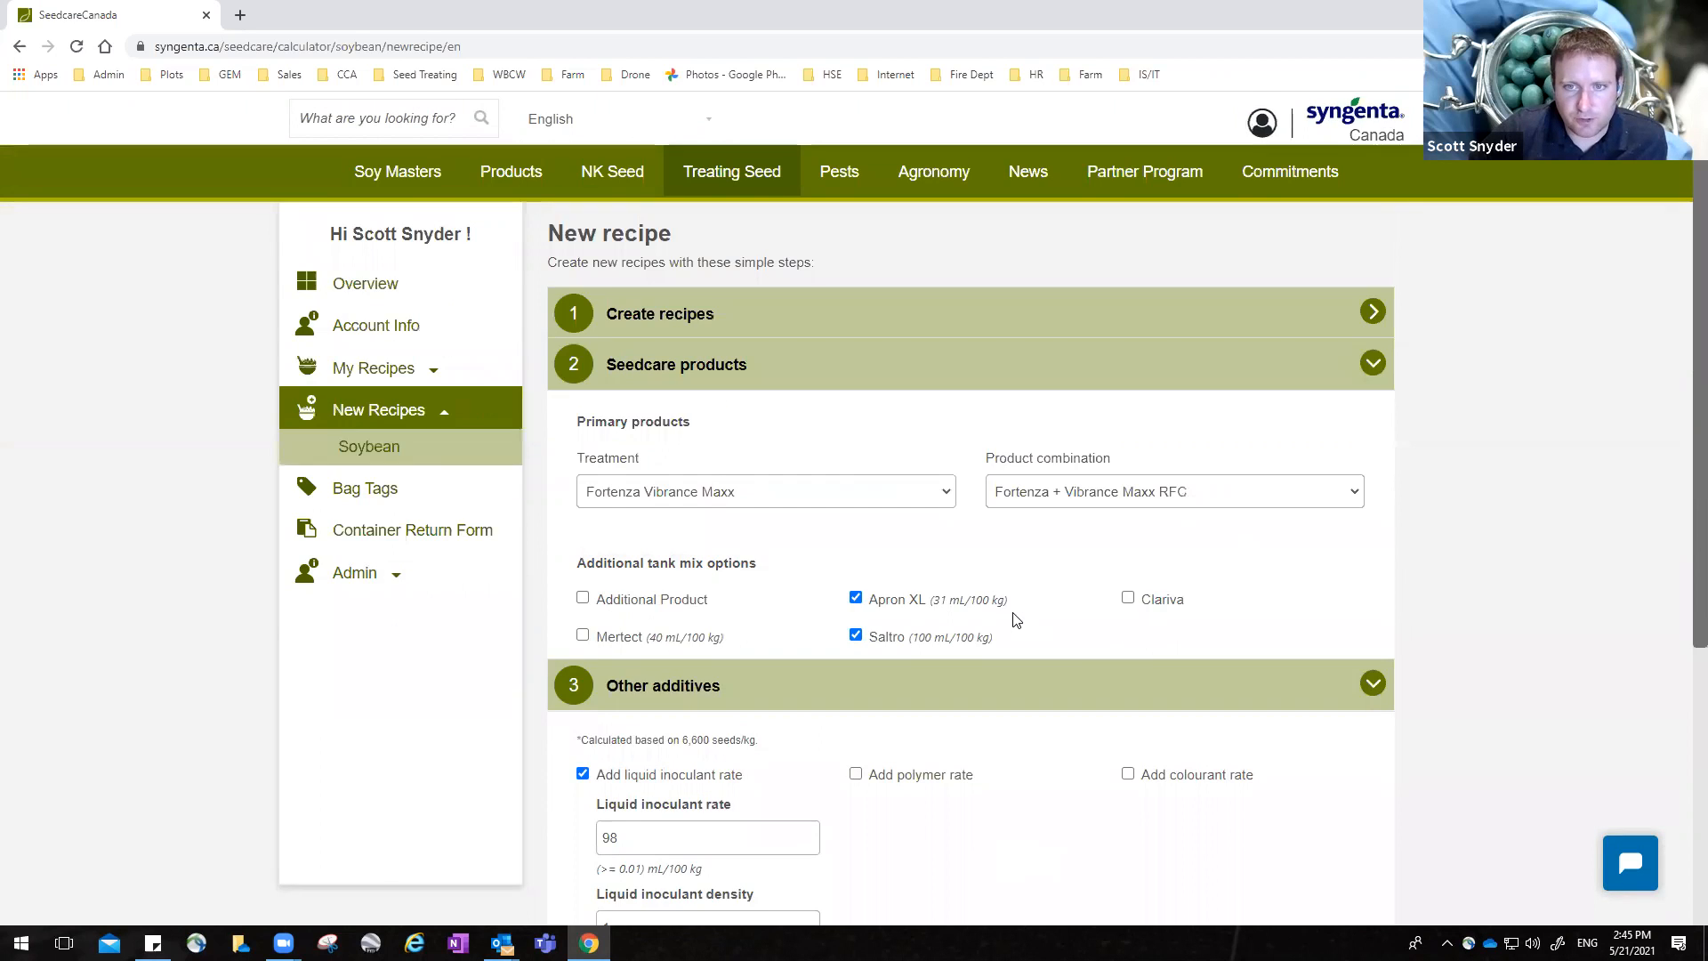
{"action": "scroll", "coordinate": [1079, 672], "scroll_direction": "down", "scroll_amount": 5}
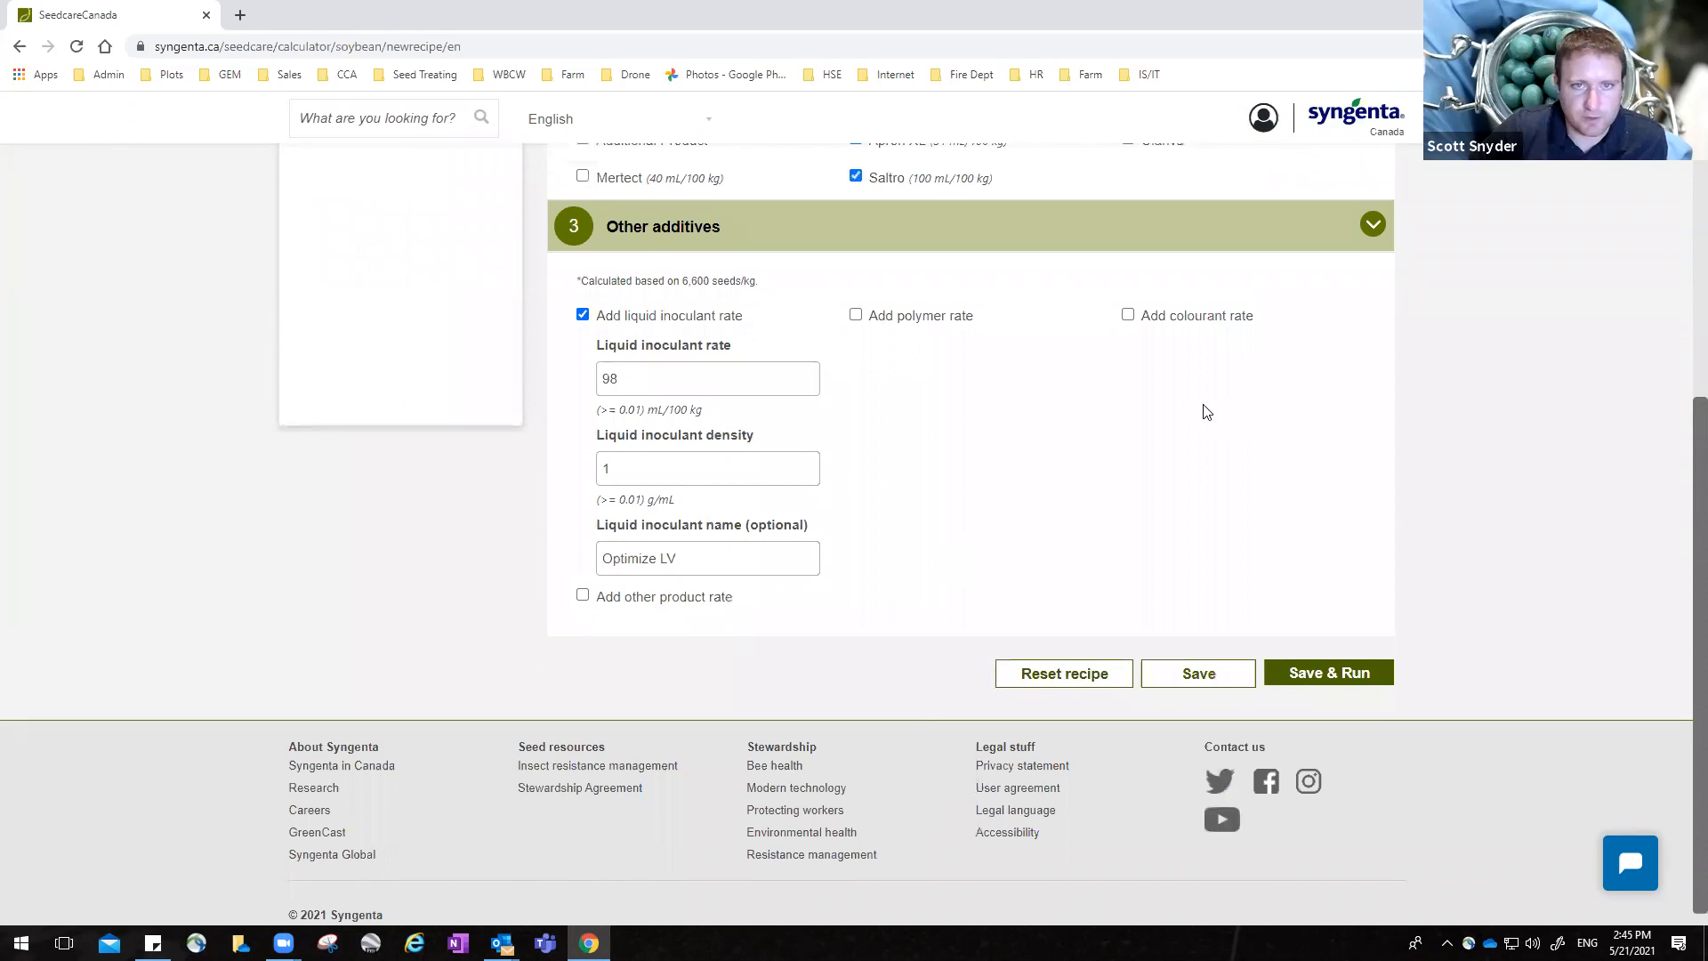
{"action": "scroll", "coordinate": [983, 644], "scroll_direction": "up", "scroll_amount": 6}
{"action": "scroll", "coordinate": [1292, 673], "scroll_direction": "down", "scroll_amount": 5}
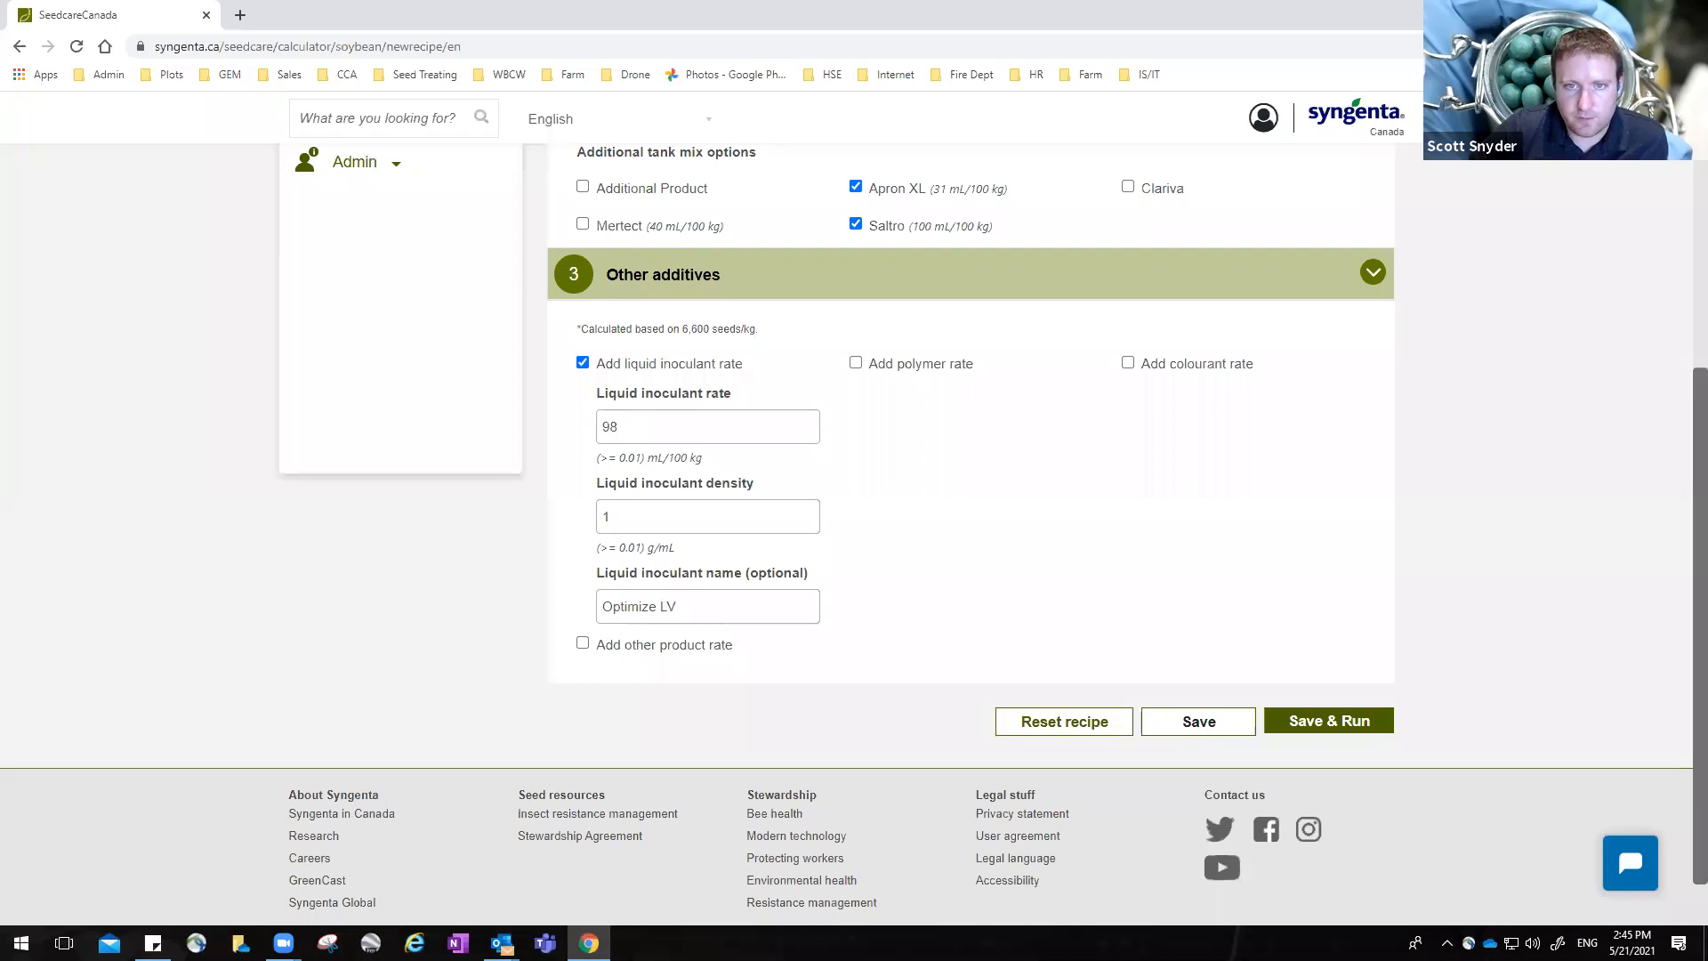
{"action": "left_click", "coordinate": [1198, 720]}
{"action": "left_click", "coordinate": [1168, 555]}
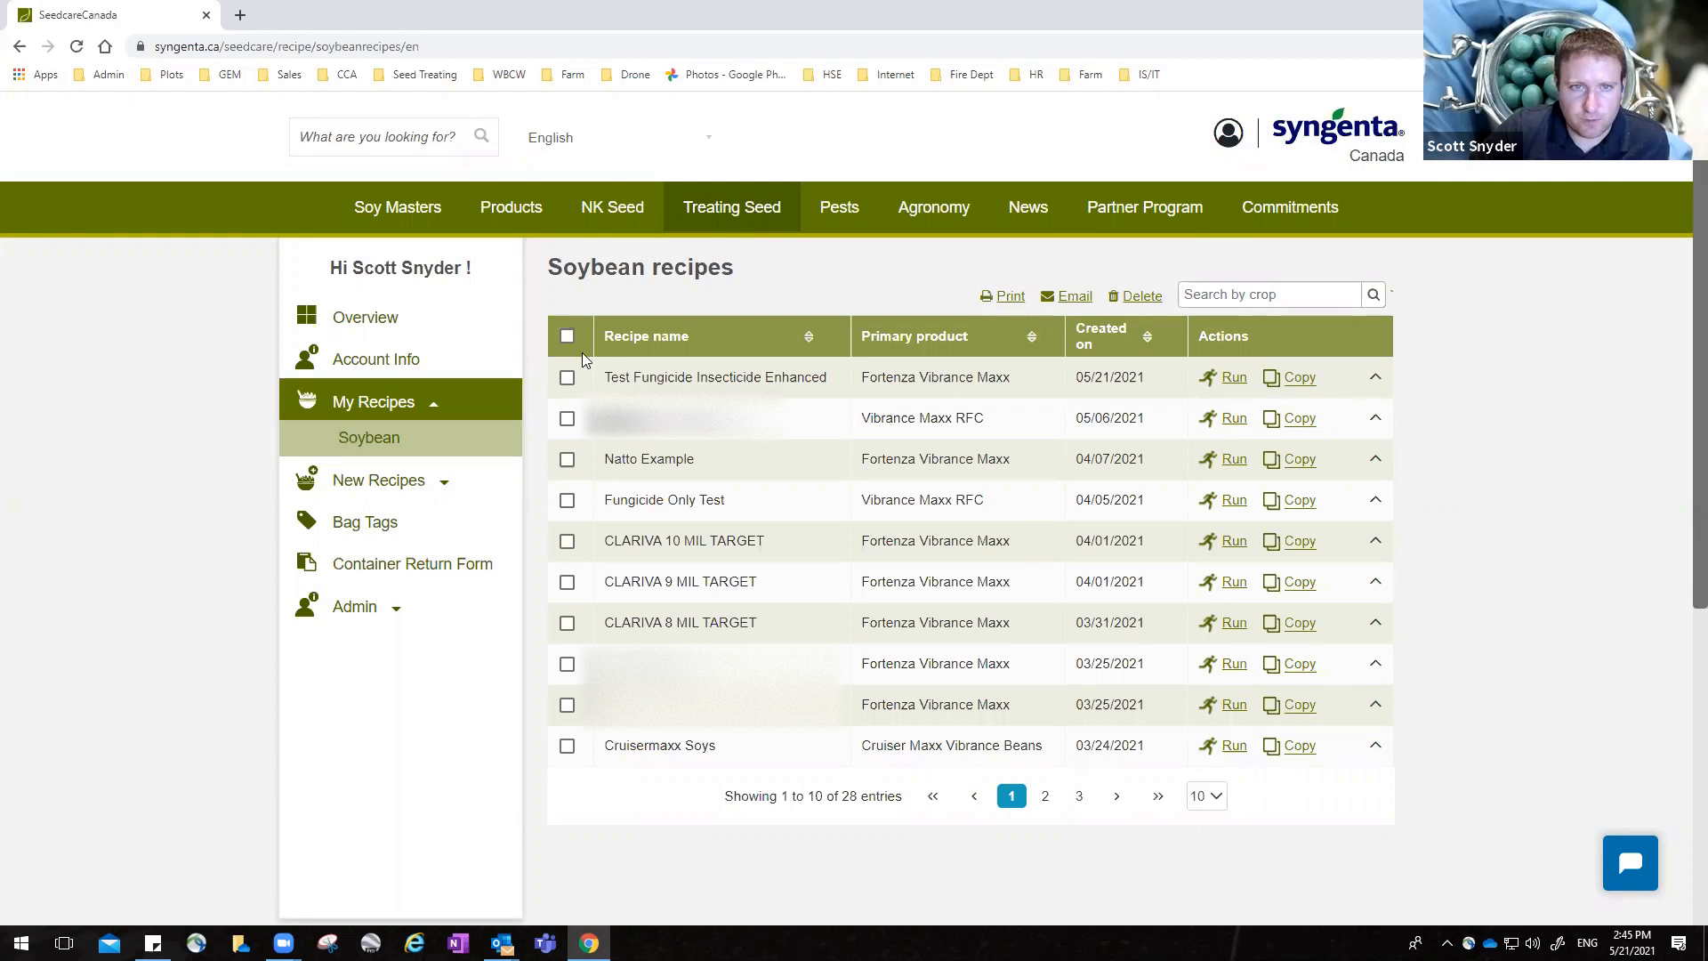
Expand the saved recipe Test Fungicide Insecticide Enhanced to examine its primary products, tank mix rates and inoculant details, and collapse it again.
{"action": "left_click", "coordinate": [567, 377]}
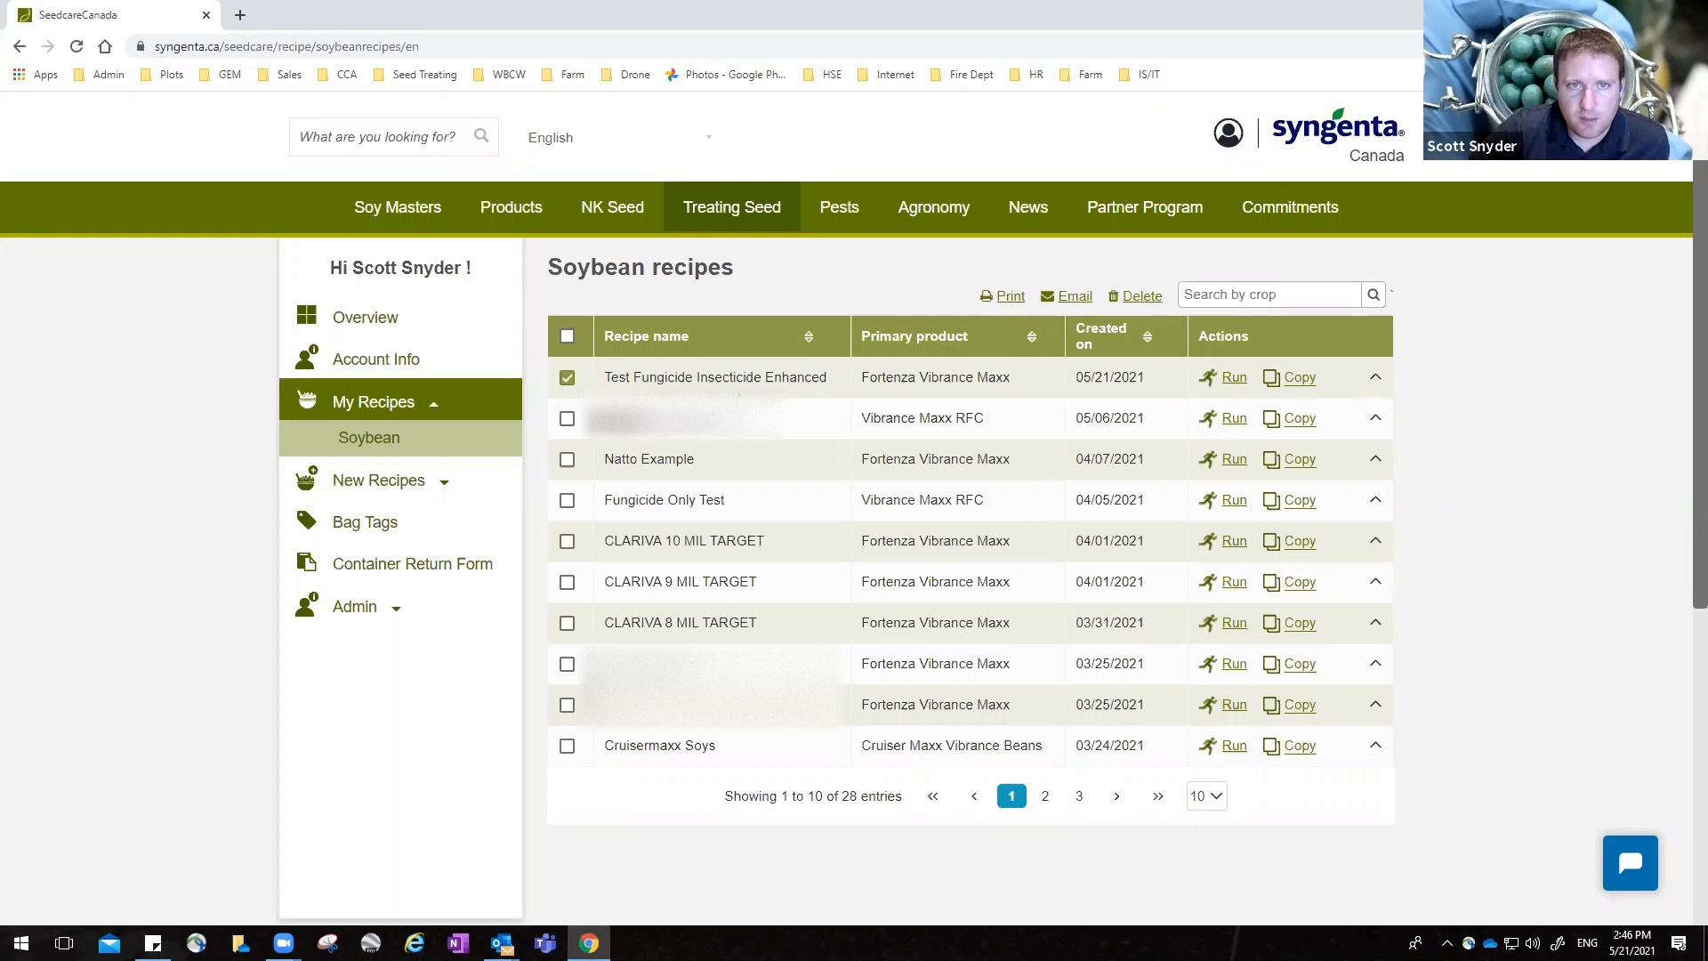
{"action": "left_click", "coordinate": [1377, 381]}
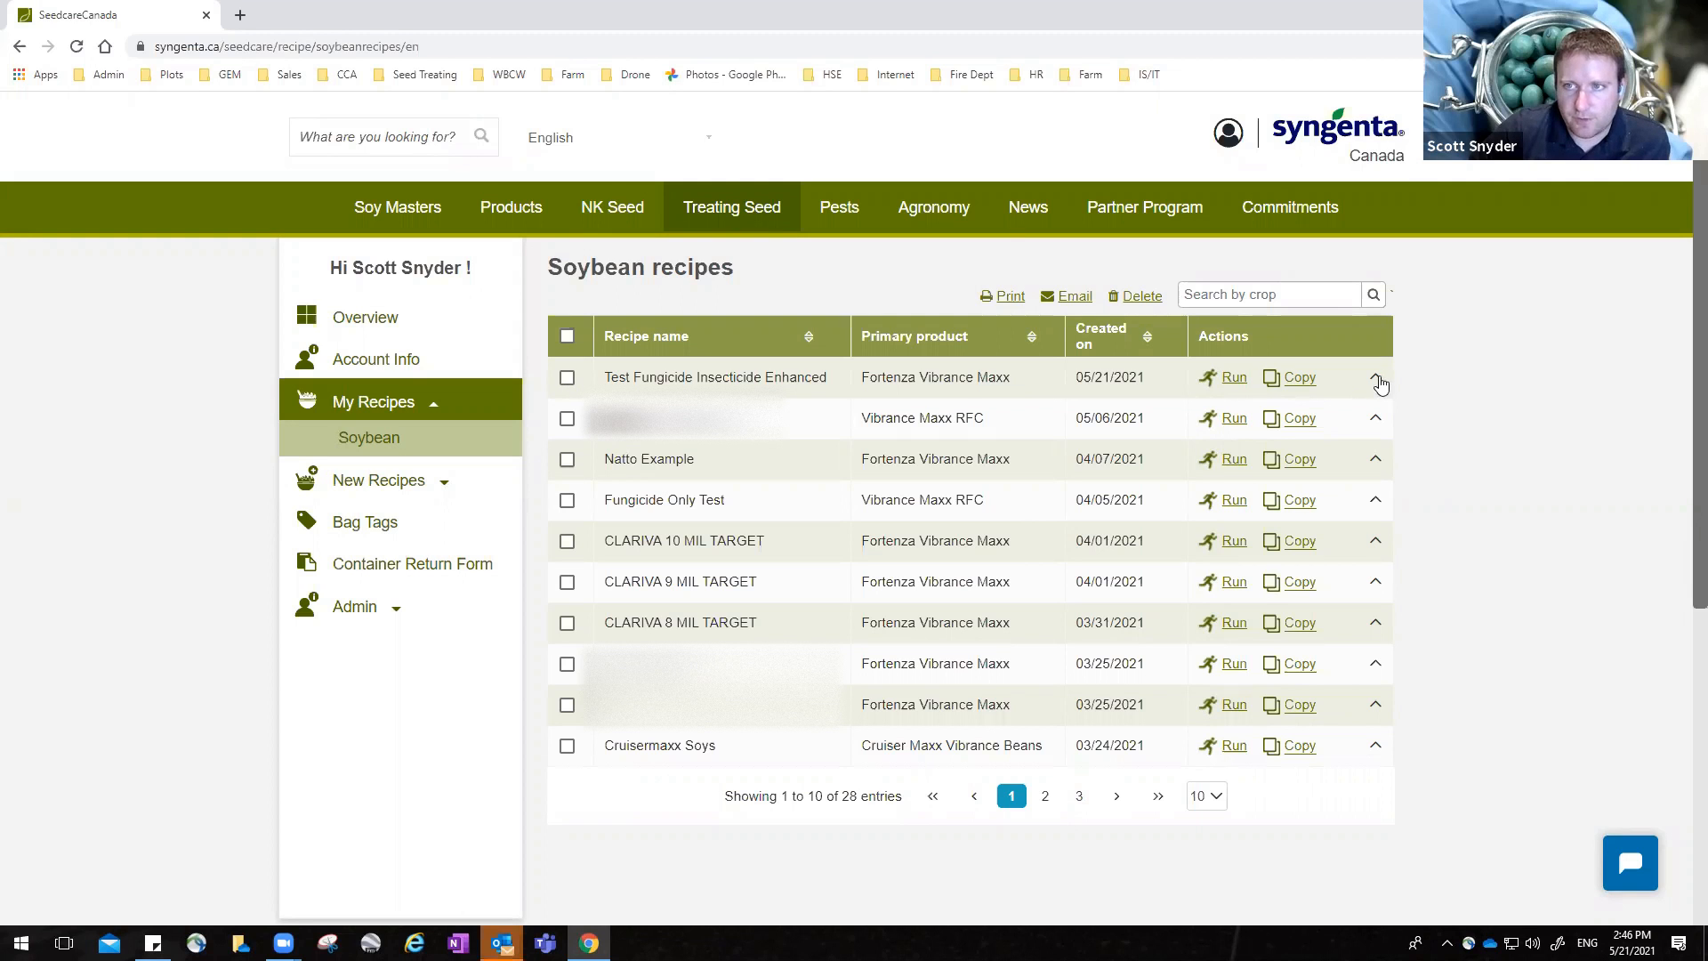
{"action": "left_click", "coordinate": [1378, 381]}
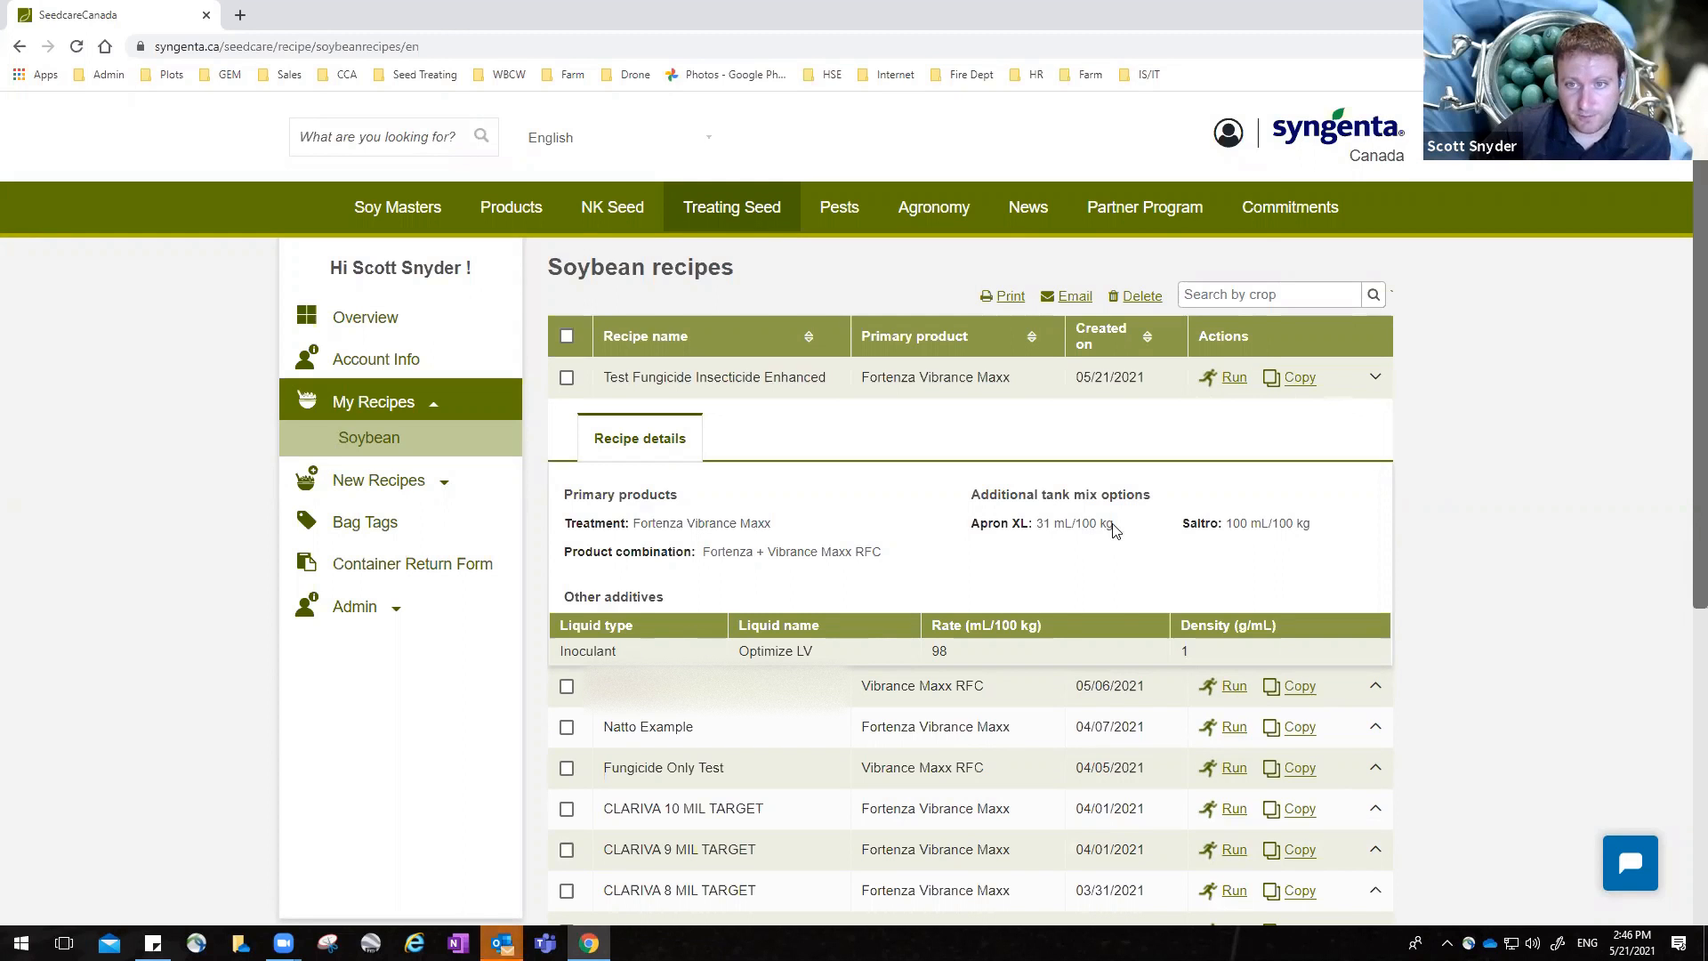
{"action": "triple_click", "coordinate": [1039, 525]}
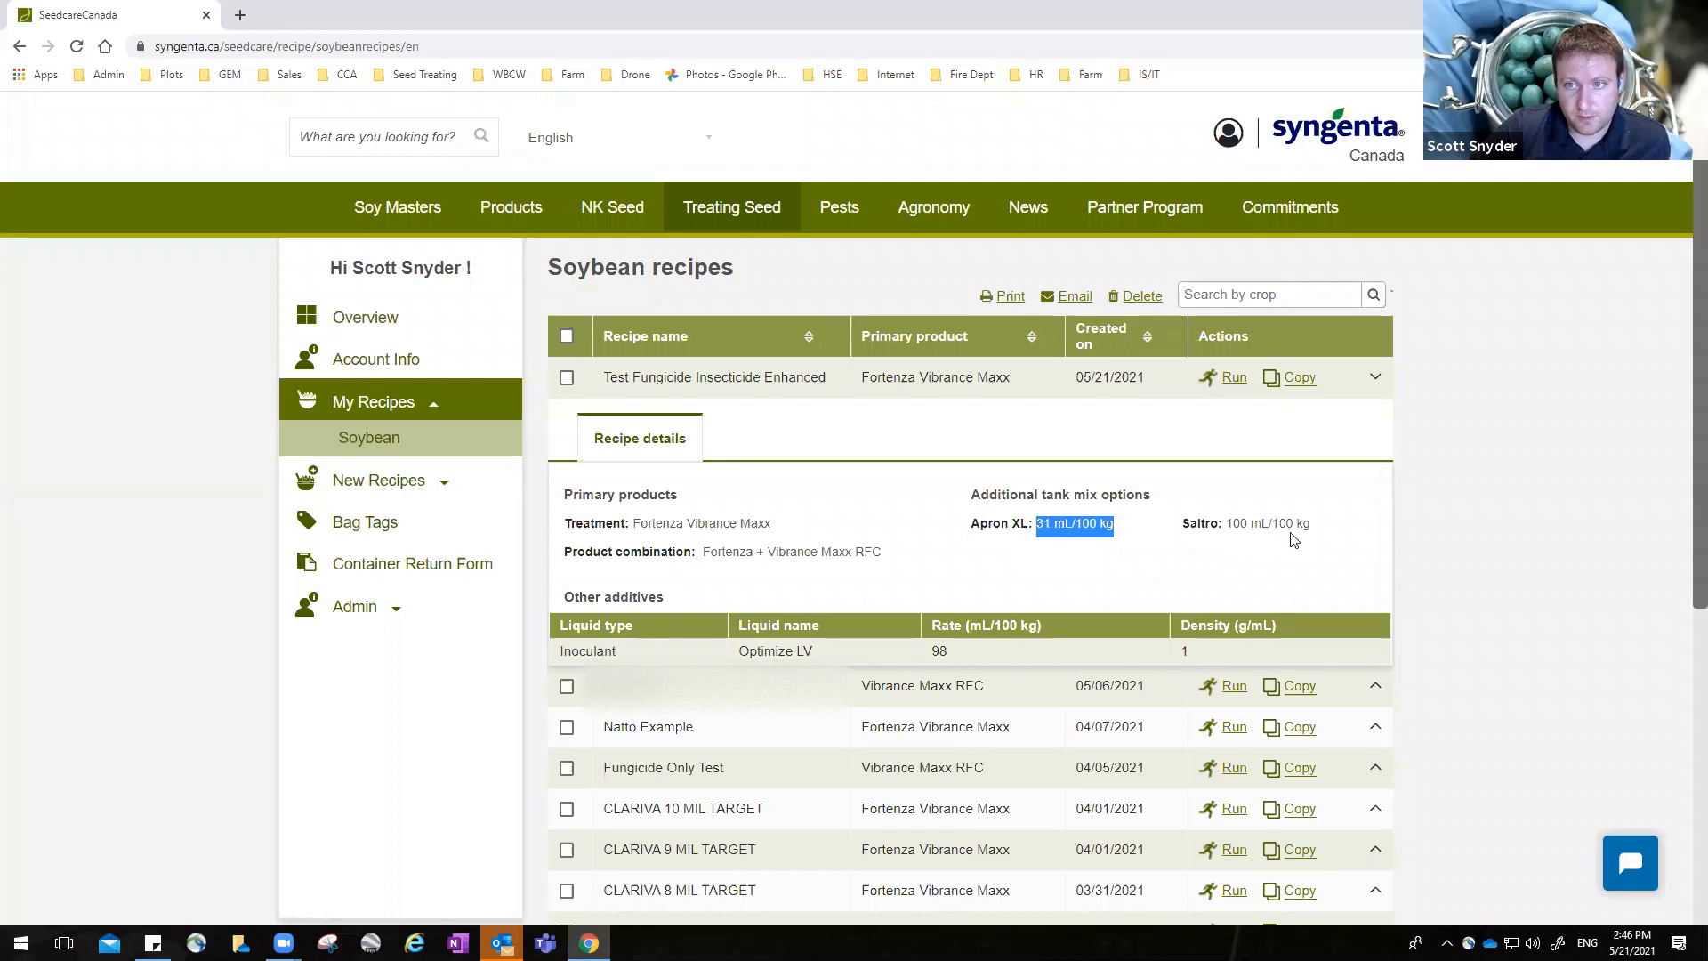
{"action": "left_click", "coordinate": [859, 556]}
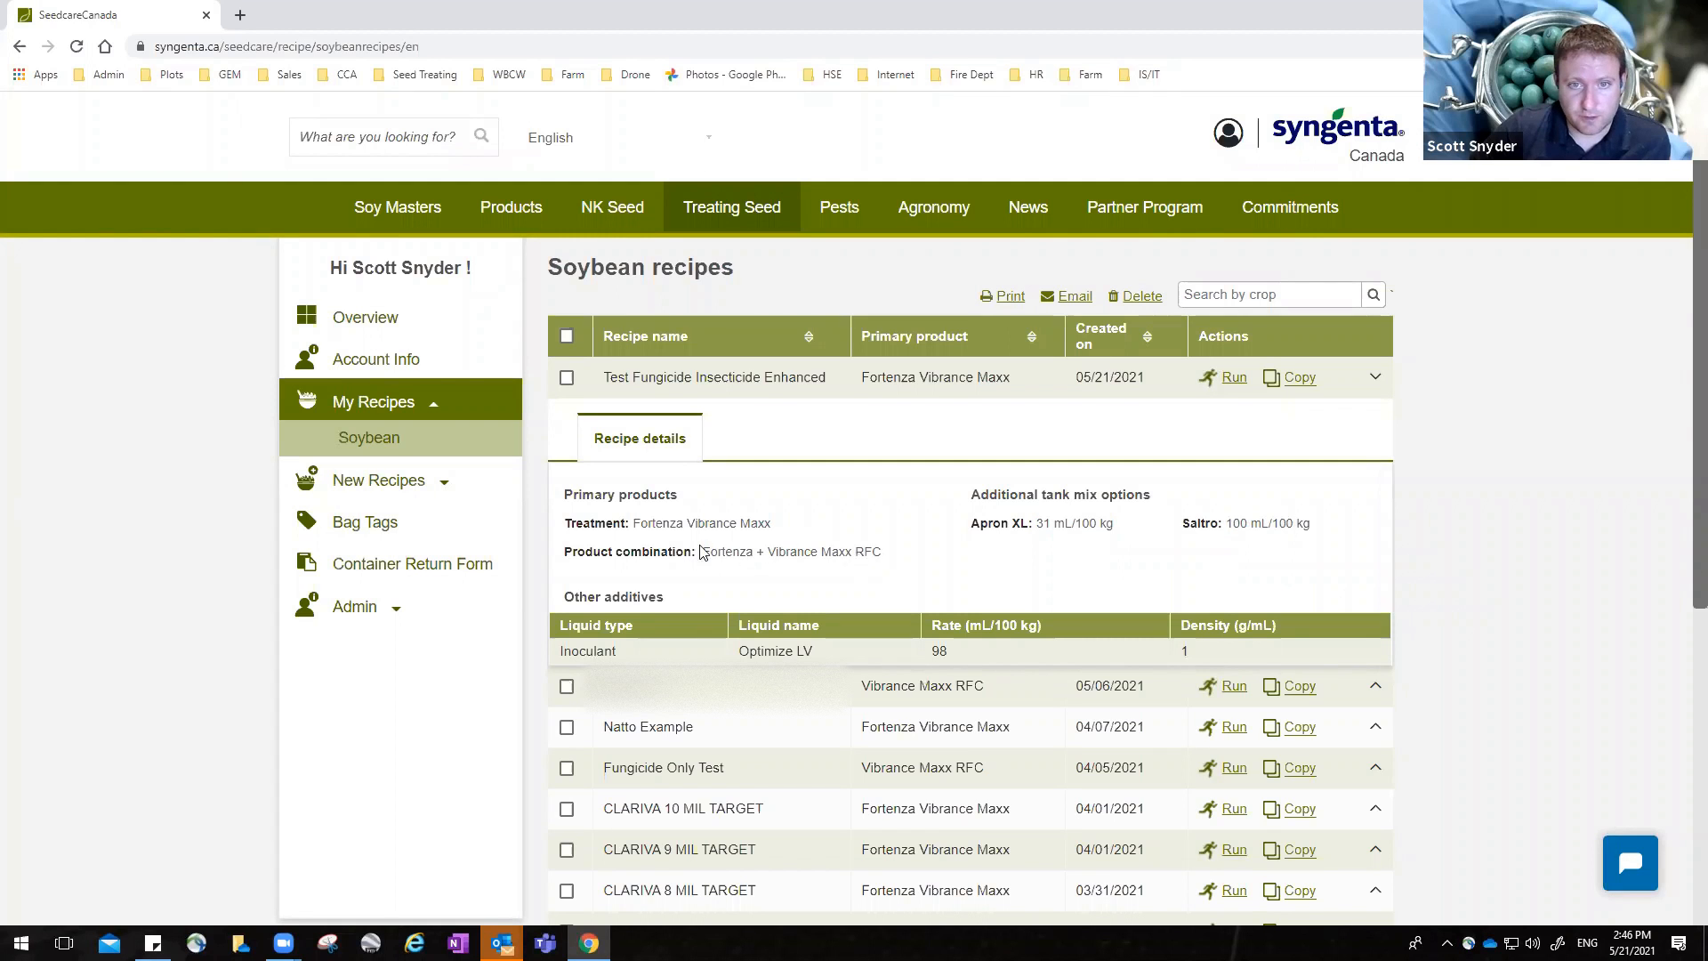
{"action": "left_click_drag", "start_coordinate": [661, 524], "coordinate": [740, 555]}
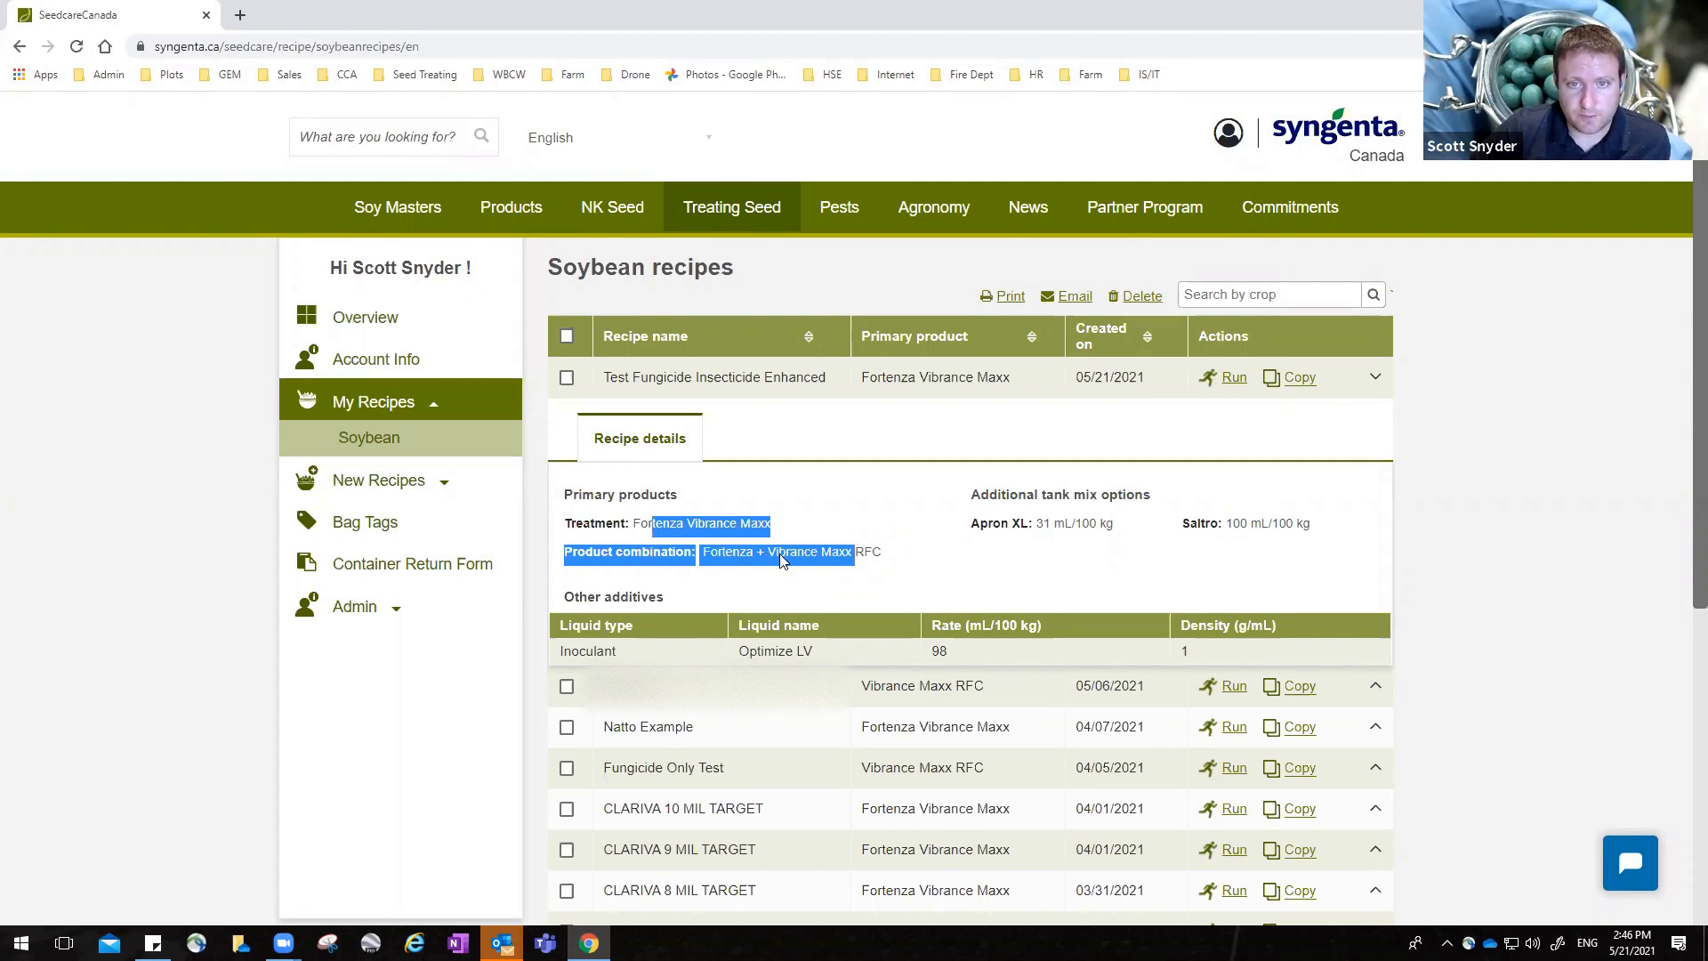
{"action": "left_click", "coordinate": [714, 527]}
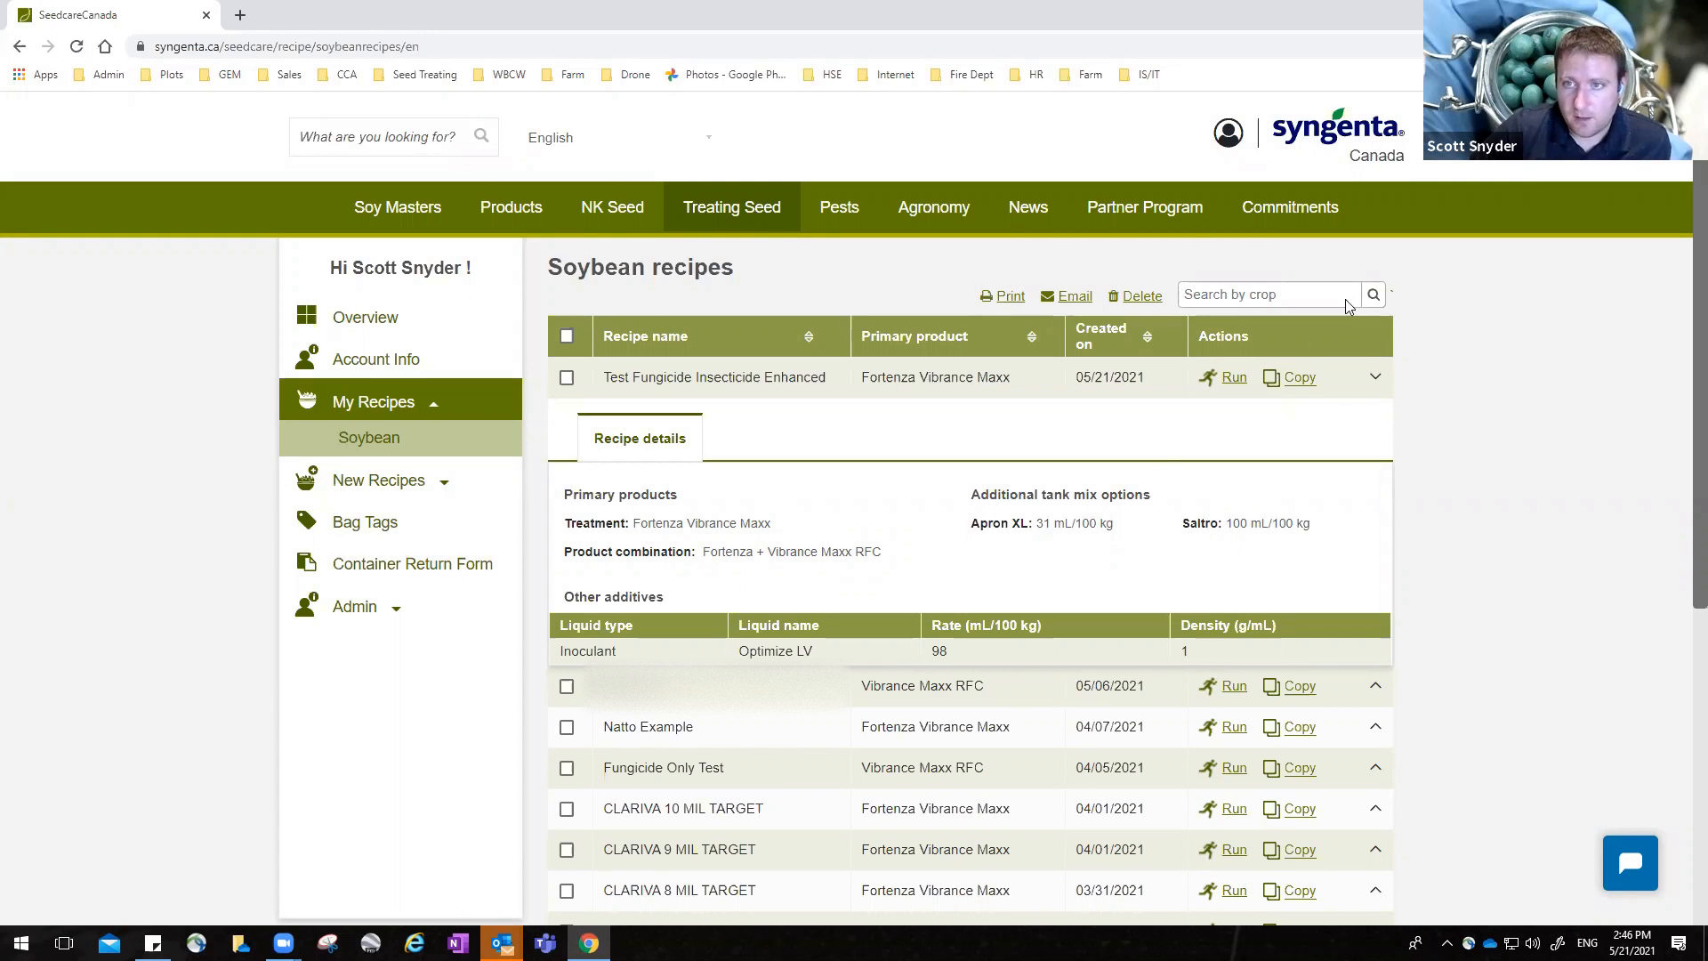
{"action": "scroll", "coordinate": [1381, 345], "scroll_direction": "down", "scroll_amount": 1}
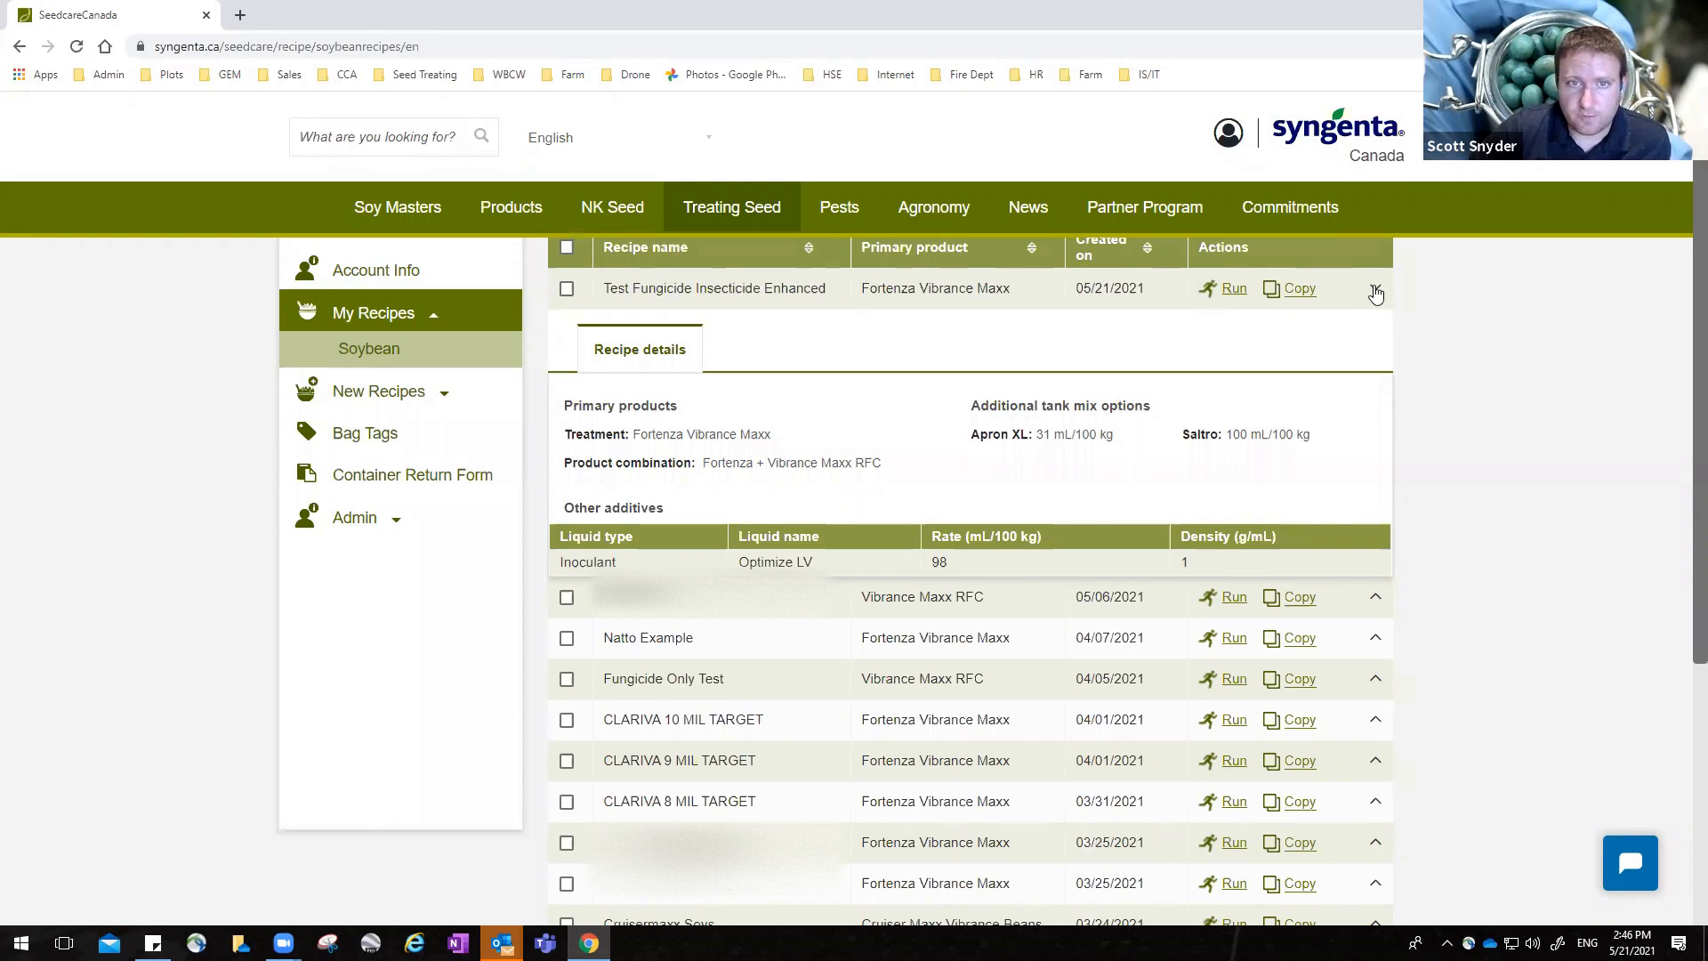
{"action": "left_click", "coordinate": [1376, 293]}
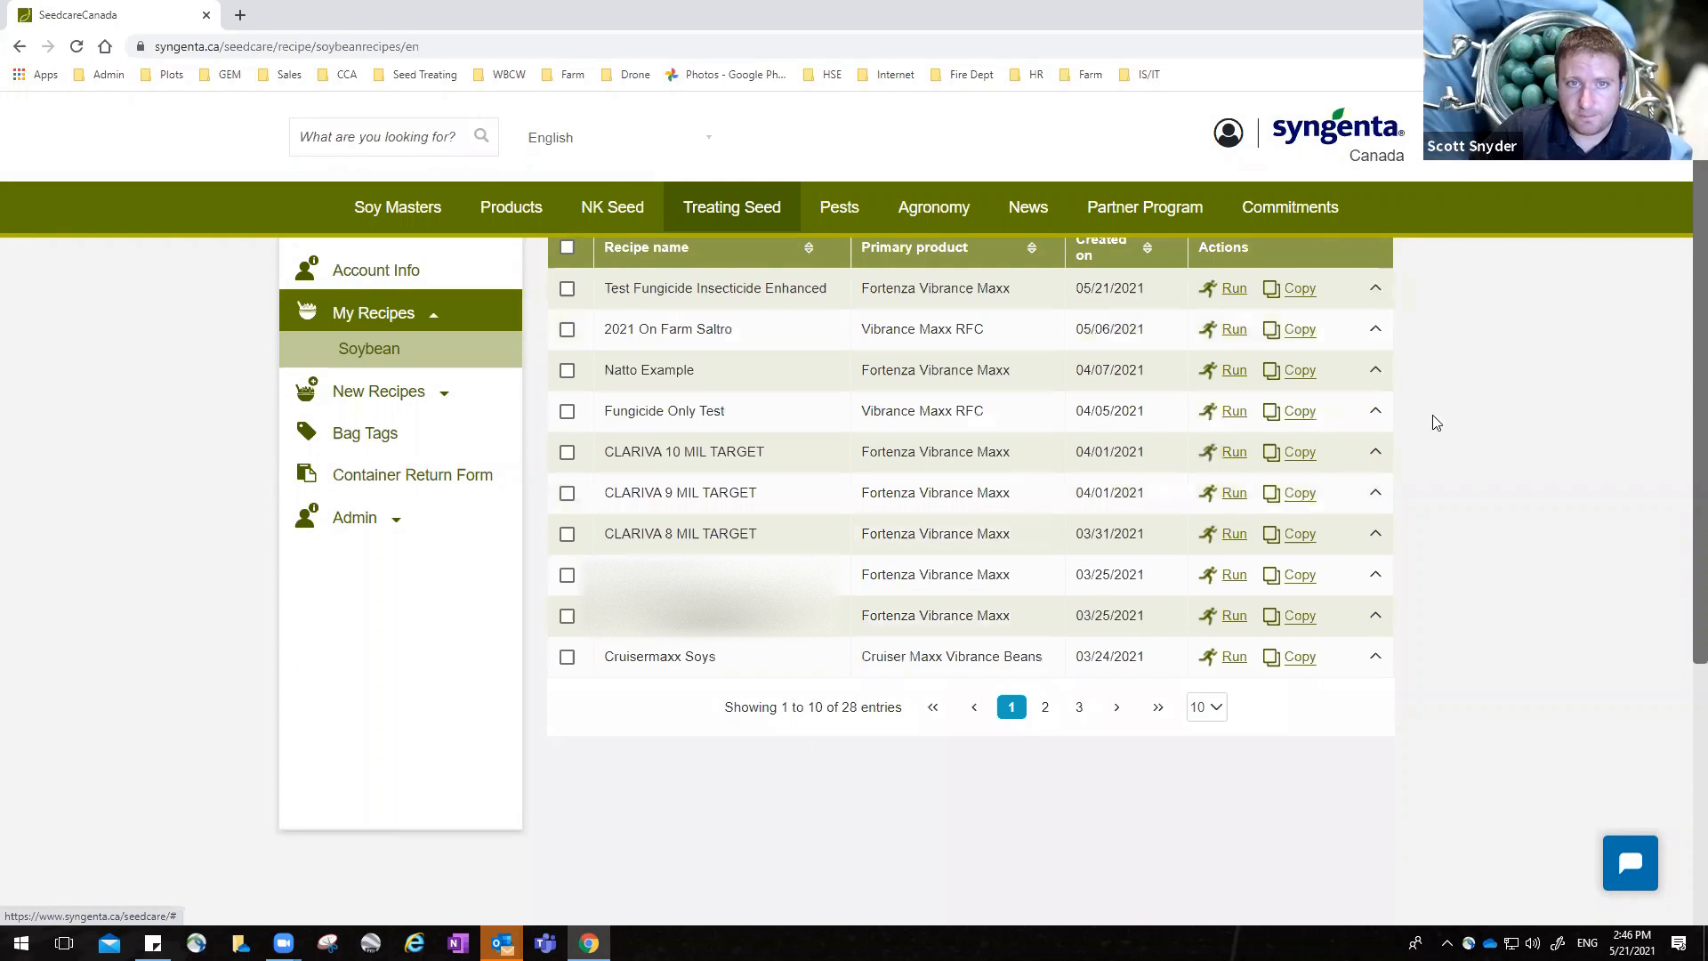
{"action": "scroll", "coordinate": [1433, 419], "scroll_direction": "up", "scroll_amount": 1}
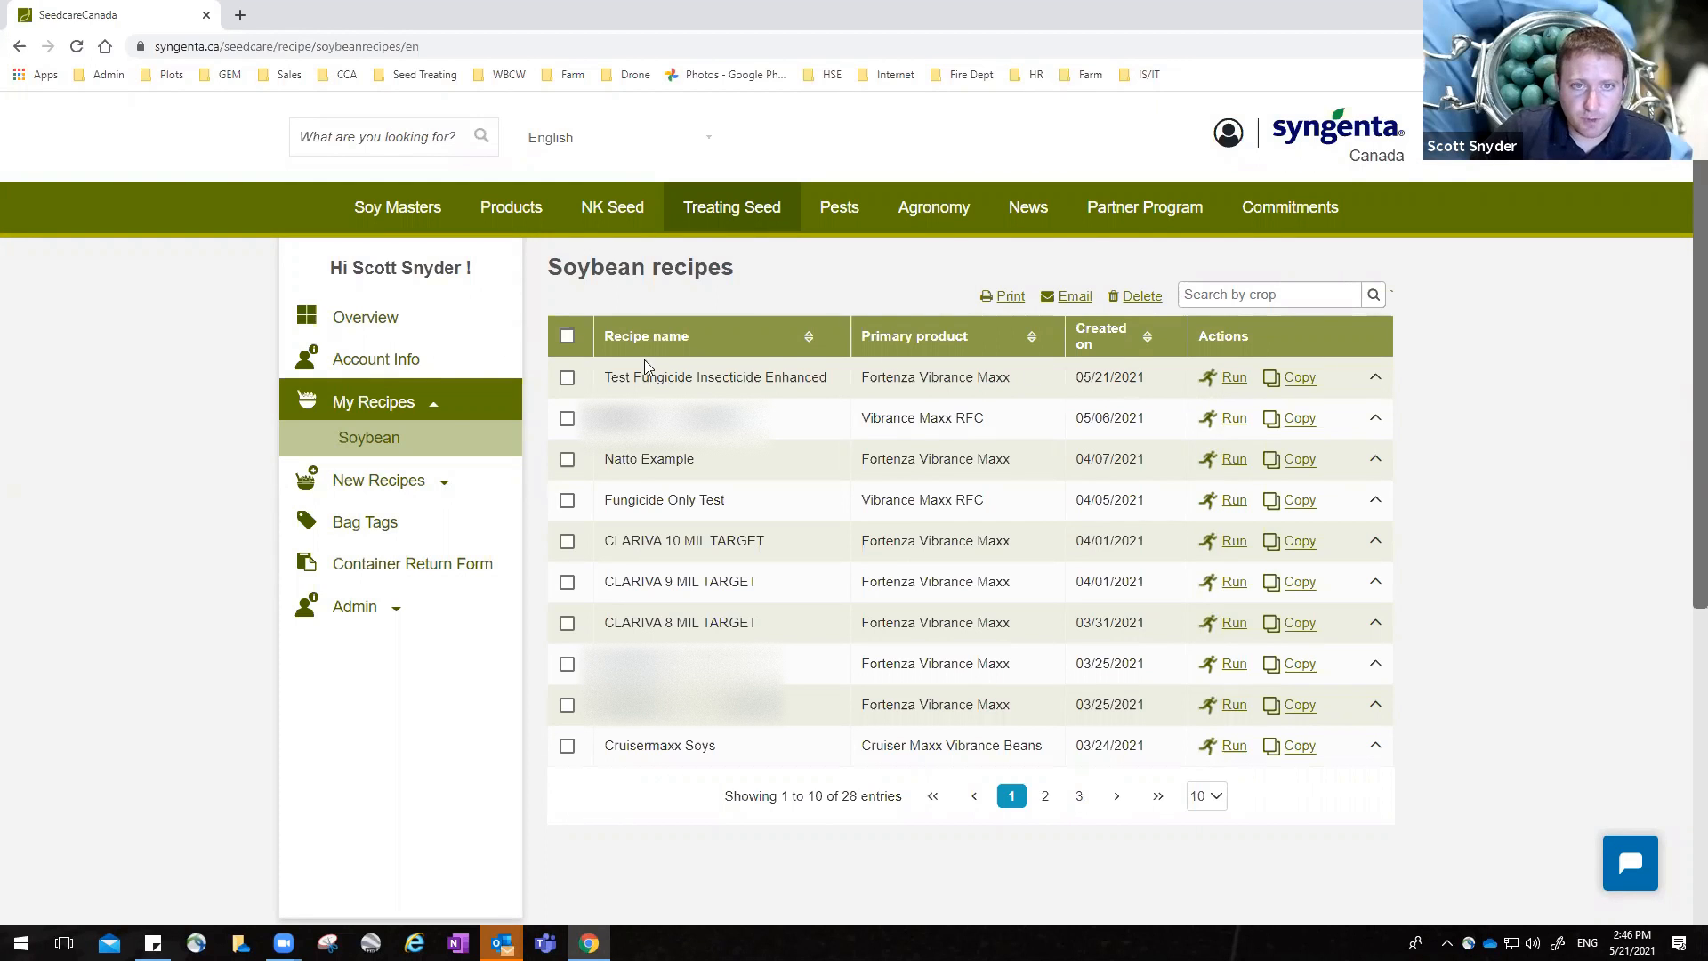
Open the print preview of the recipe Test Fungicide Insecticide Enhanced, check the available destinations and enlarged page, and cancel printing.
{"action": "left_click", "coordinate": [567, 378]}
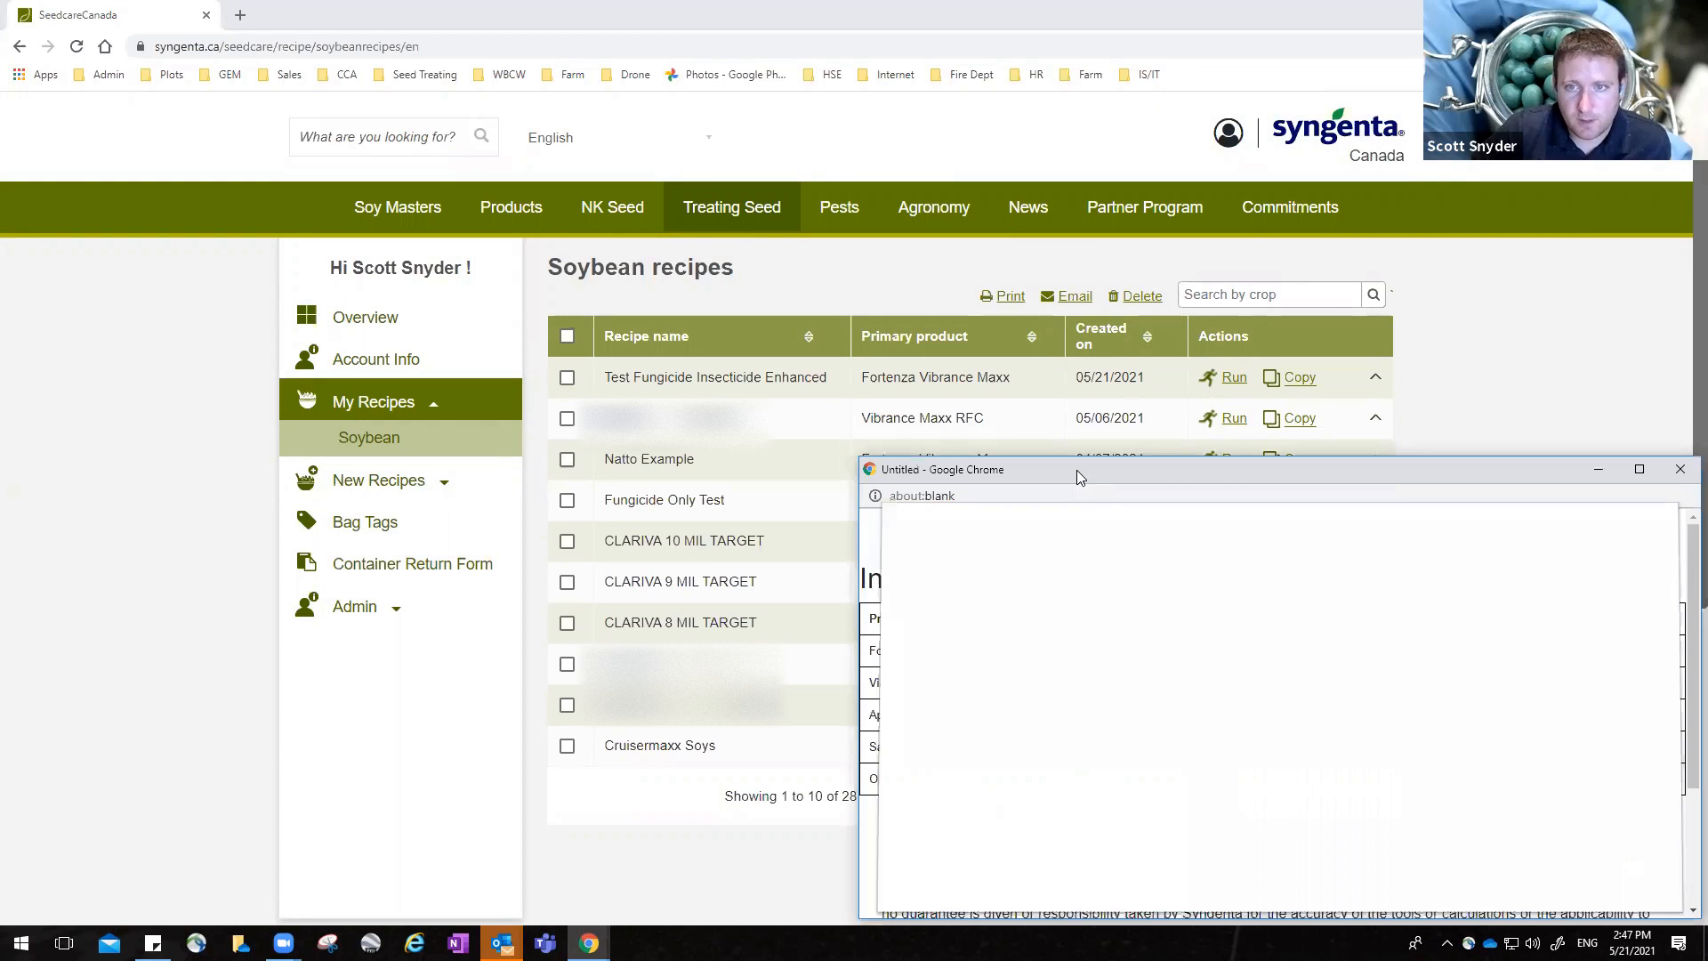
{"action": "left_click_drag", "start_coordinate": [1104, 473], "coordinate": [690, 194]}
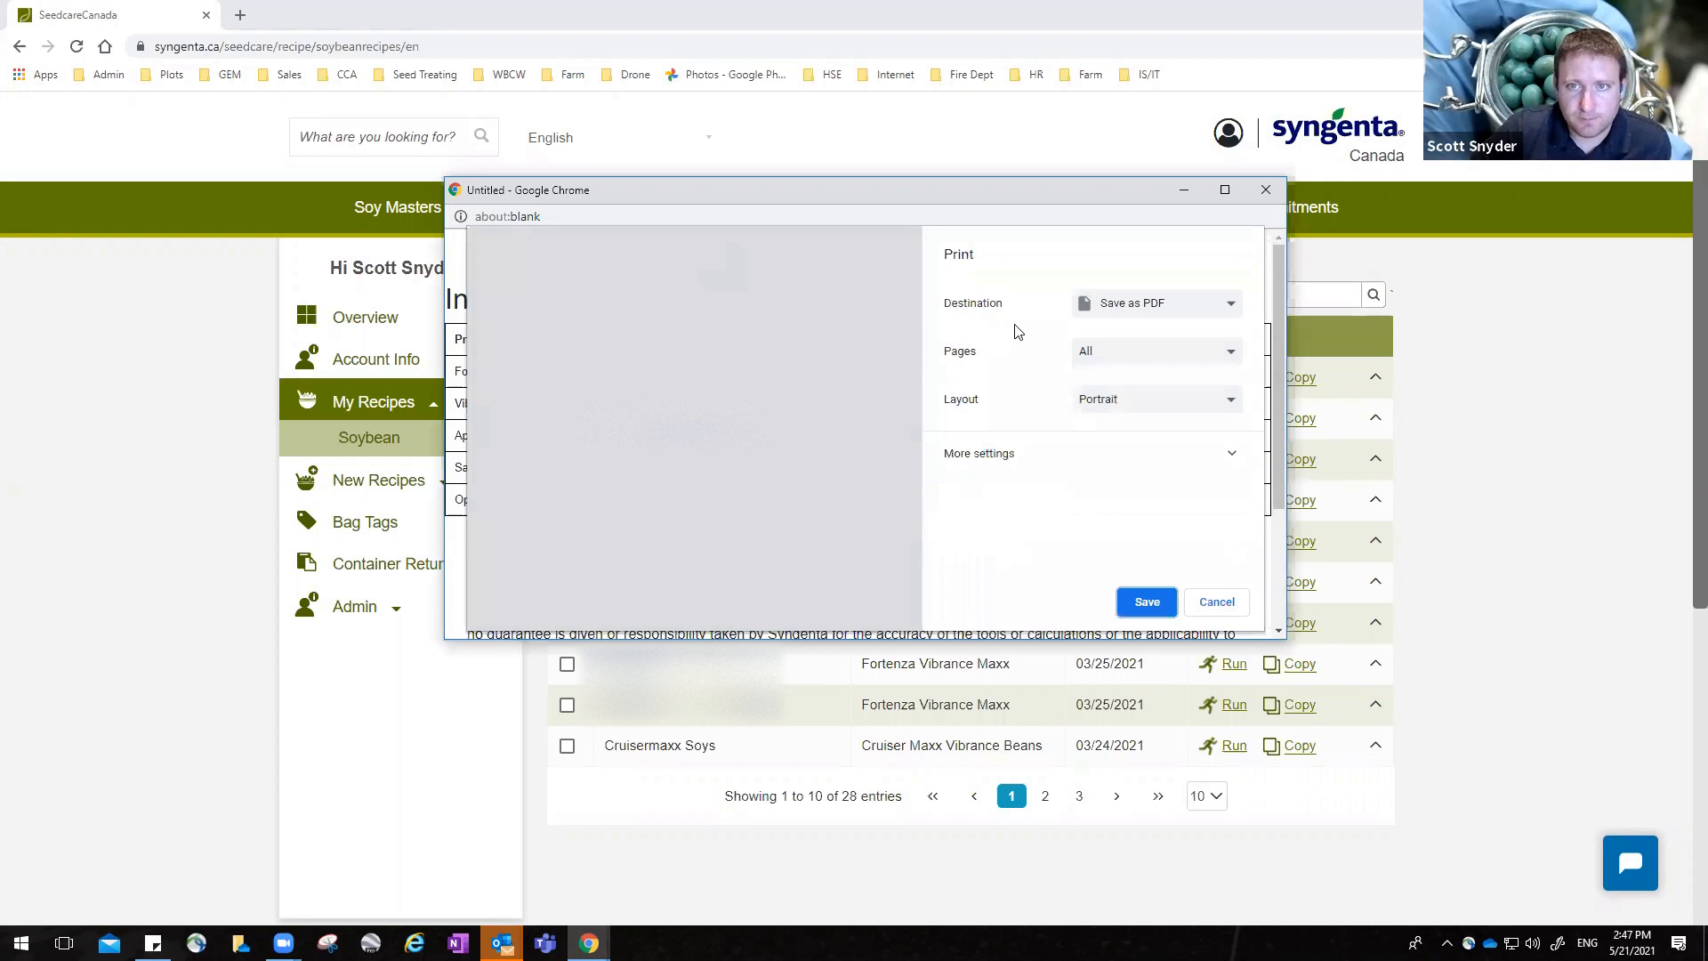
{"action": "left_click", "coordinate": [1184, 311]}
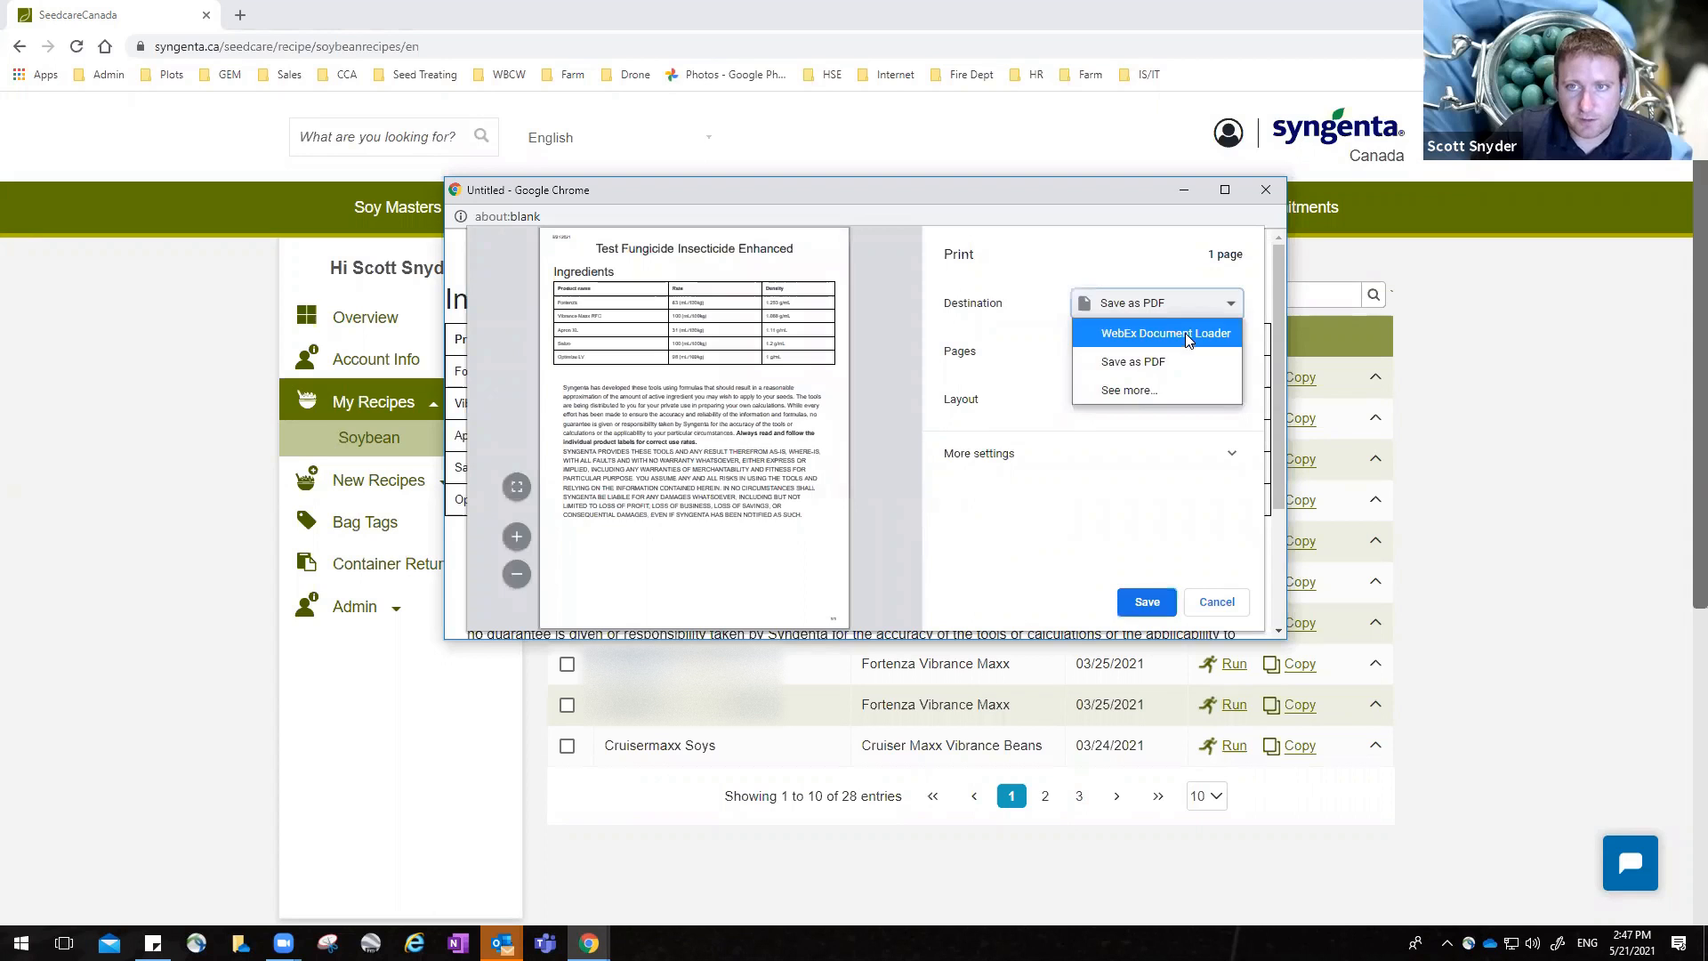
{"action": "left_click", "coordinate": [943, 328]}
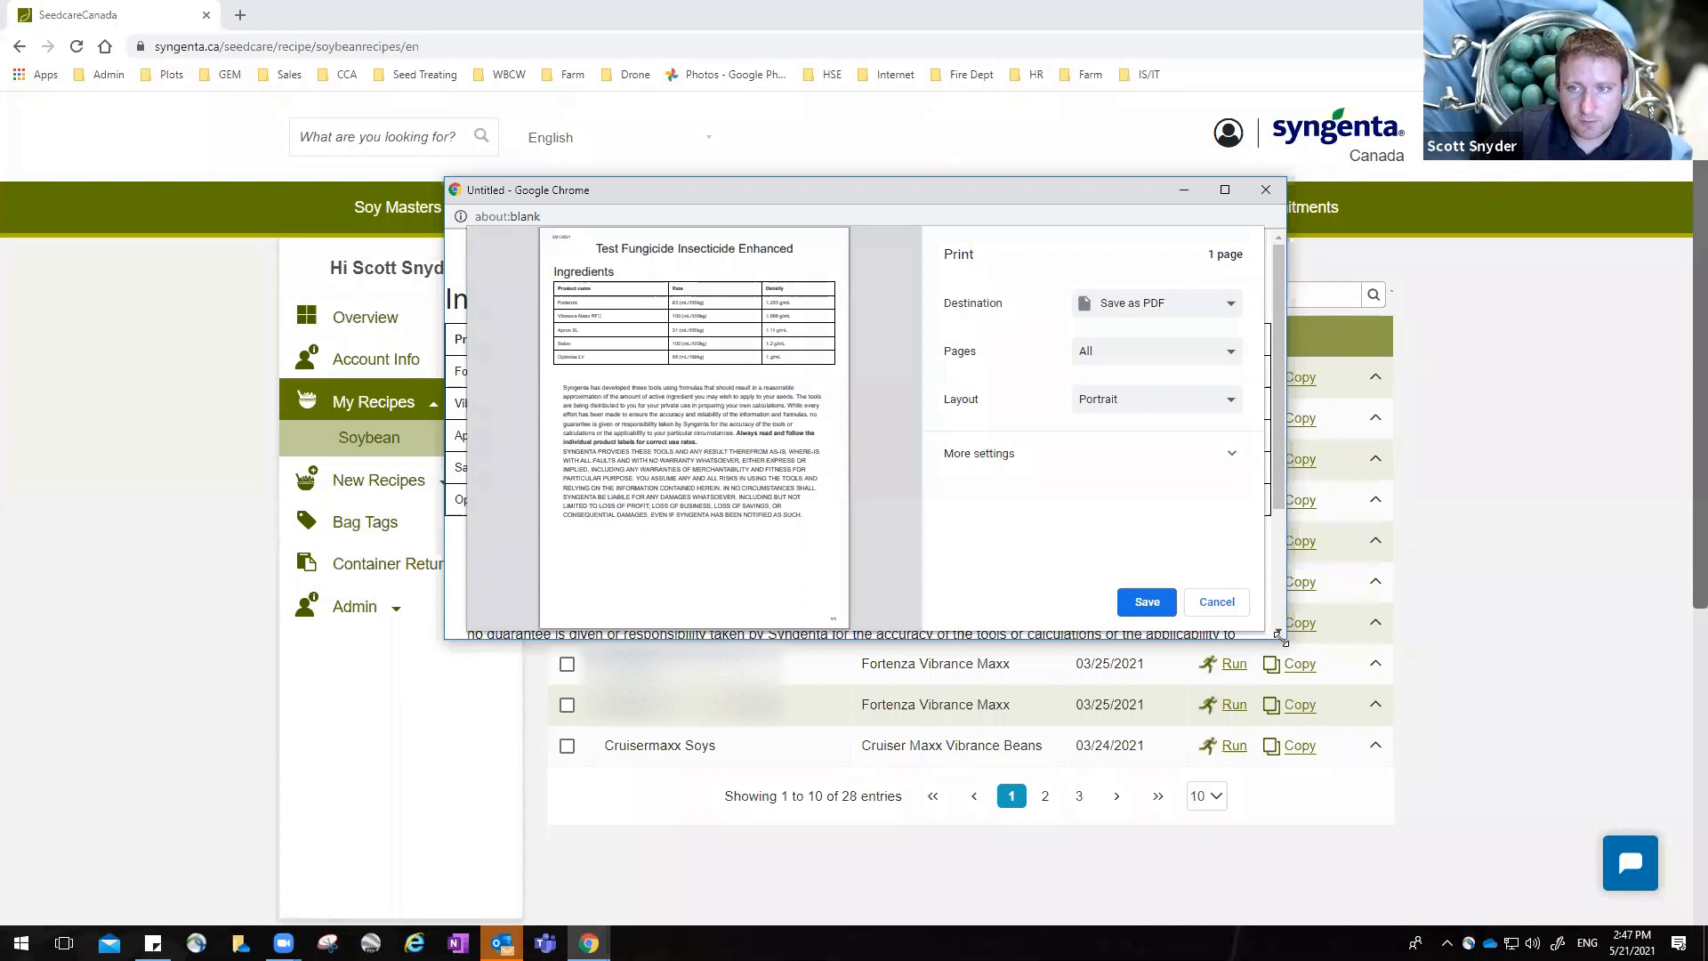
{"action": "left_click_drag", "start_coordinate": [1280, 638], "coordinate": [1686, 925]}
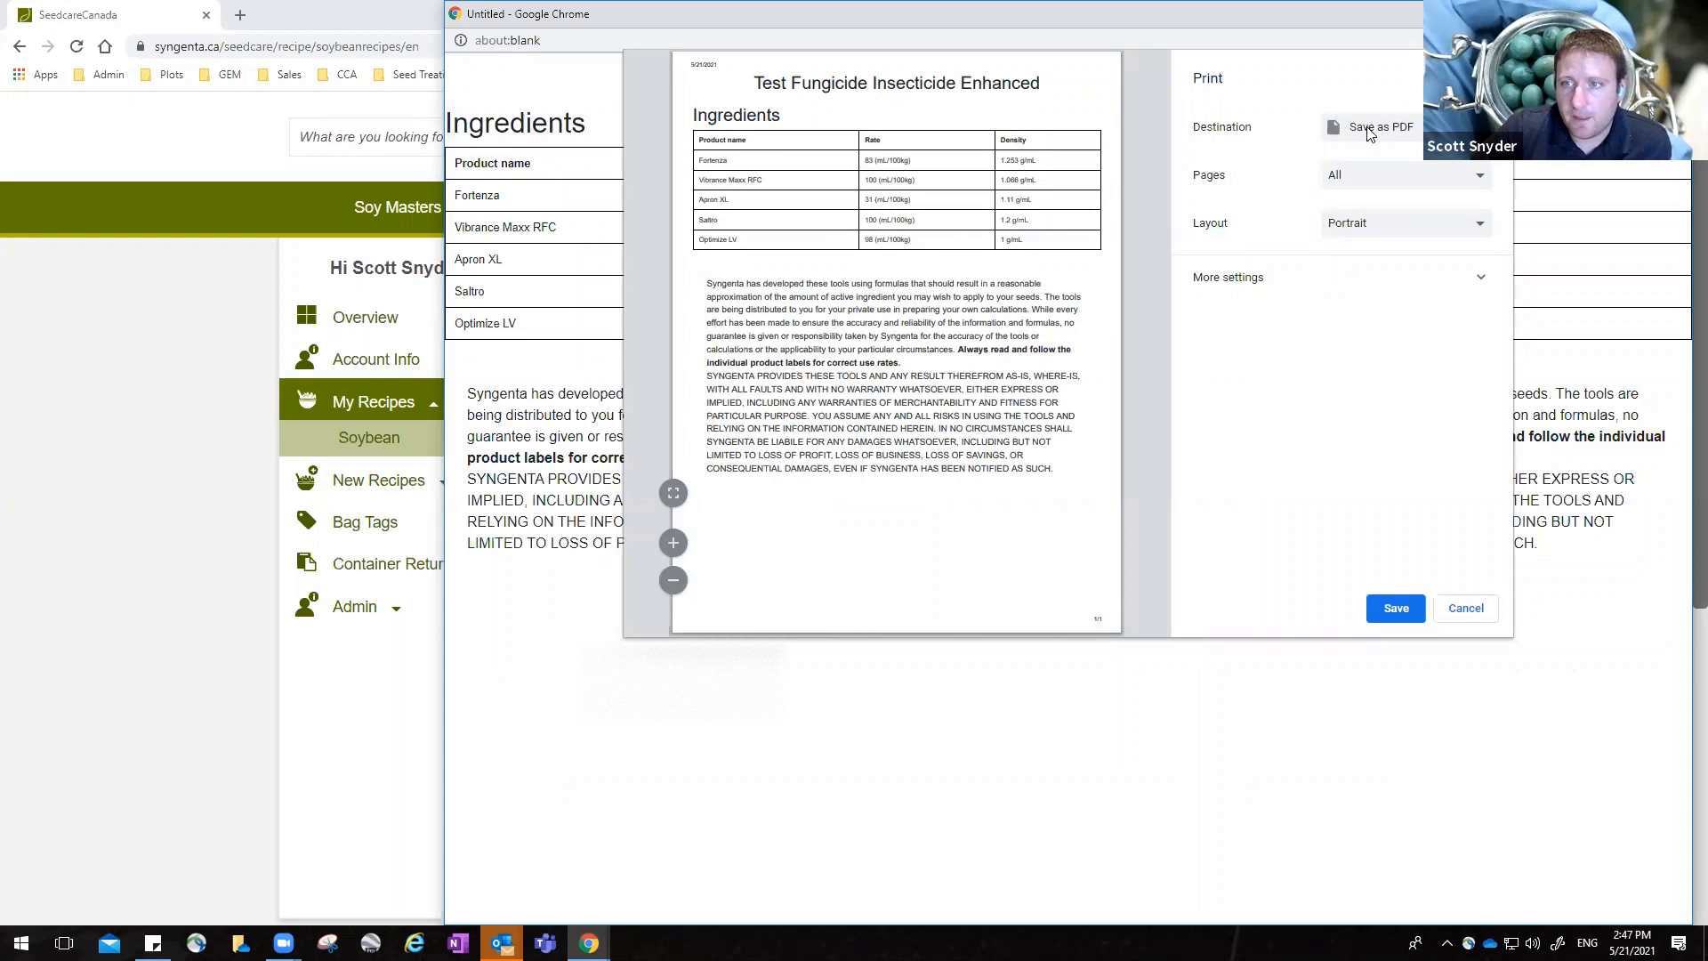
{"action": "left_click", "coordinate": [1466, 608]}
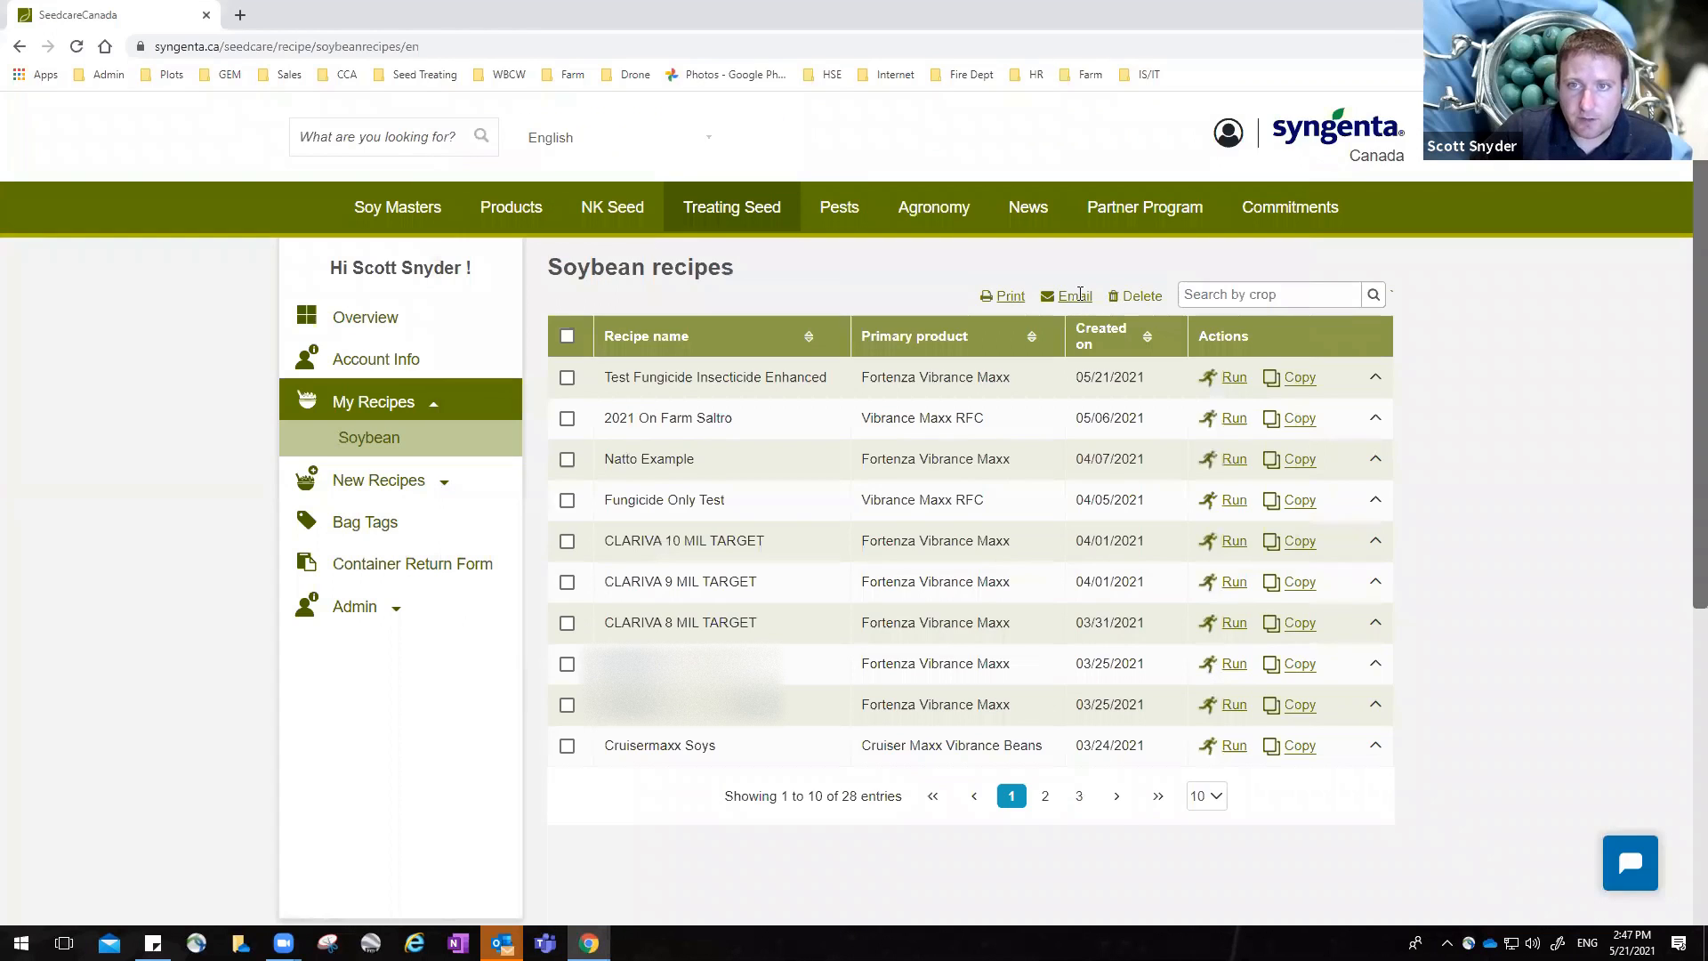
Select the recipe Test Fungicide Insecticide Enhanced for emailing, add the recipient's email address, and close the email form.
{"action": "left_click", "coordinate": [1076, 296]}
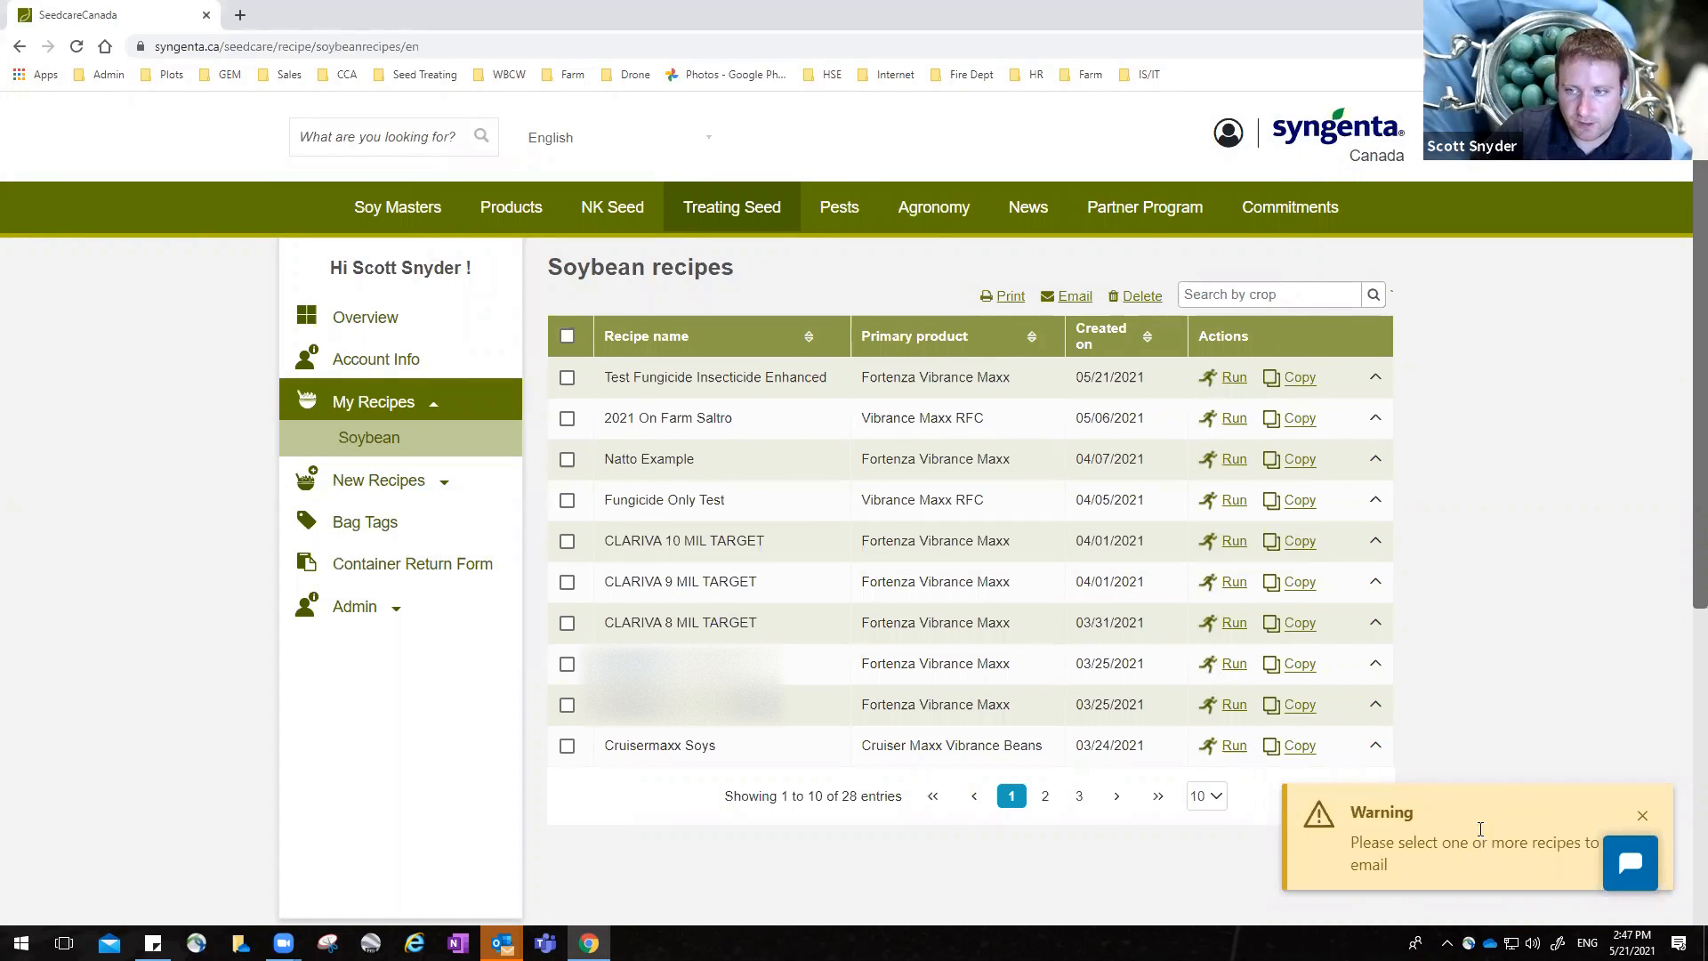
{"action": "left_click", "coordinate": [567, 377]}
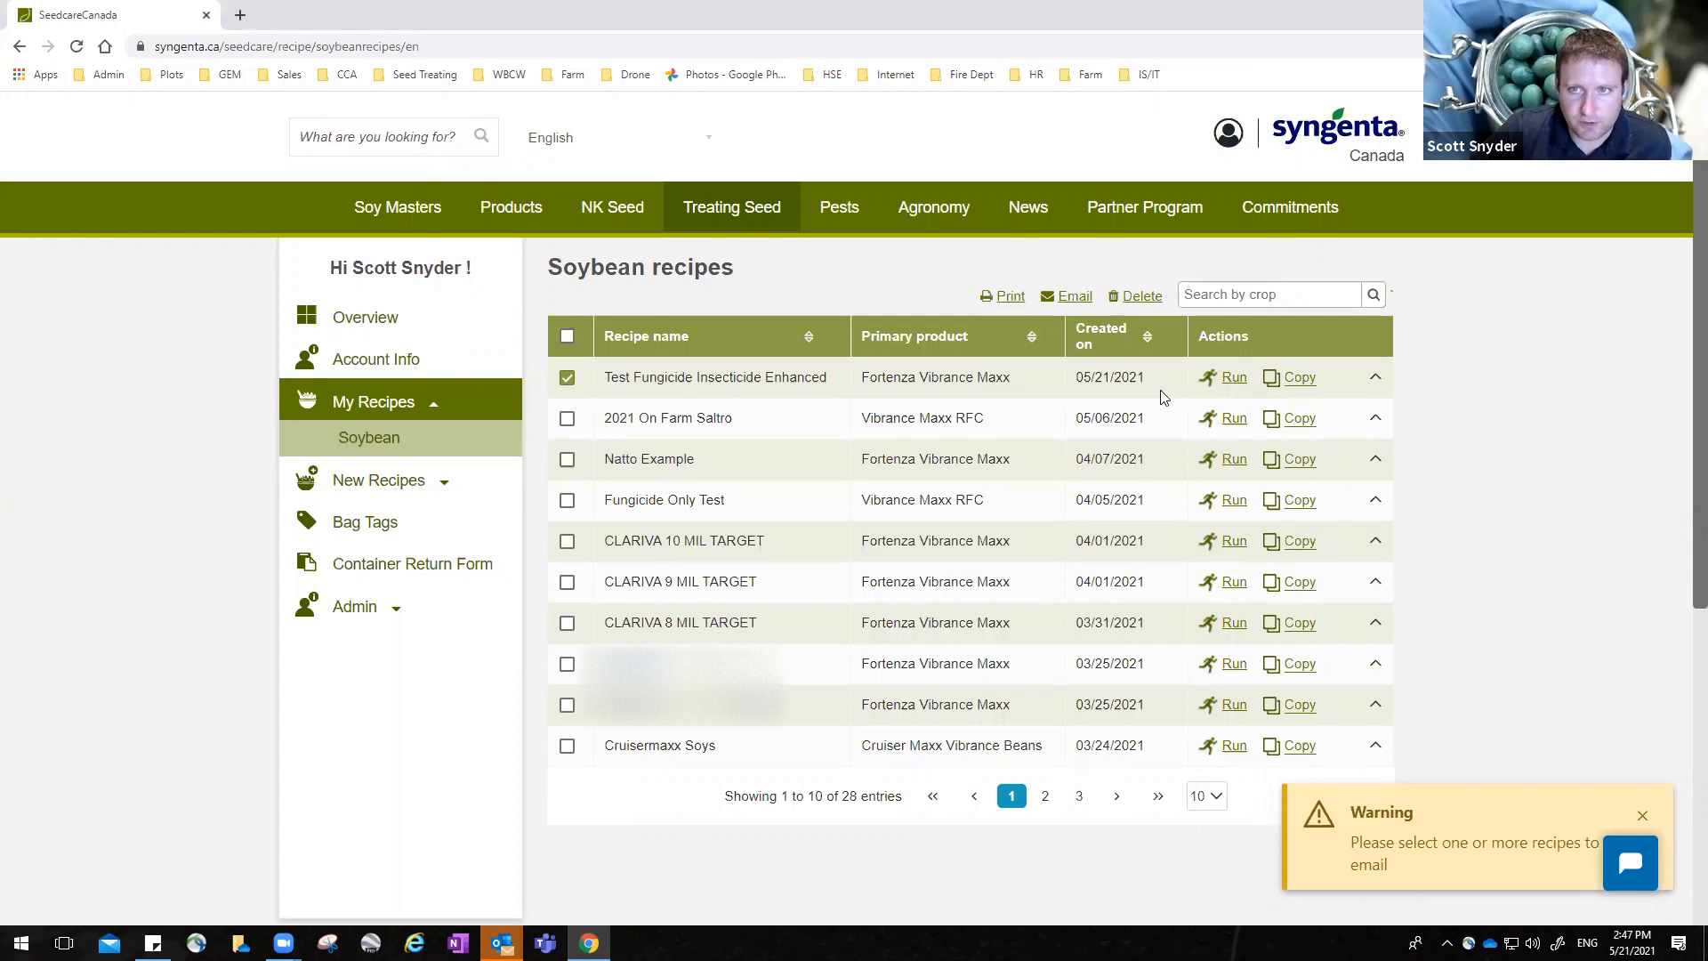
{"action": "left_click", "coordinate": [1075, 296]}
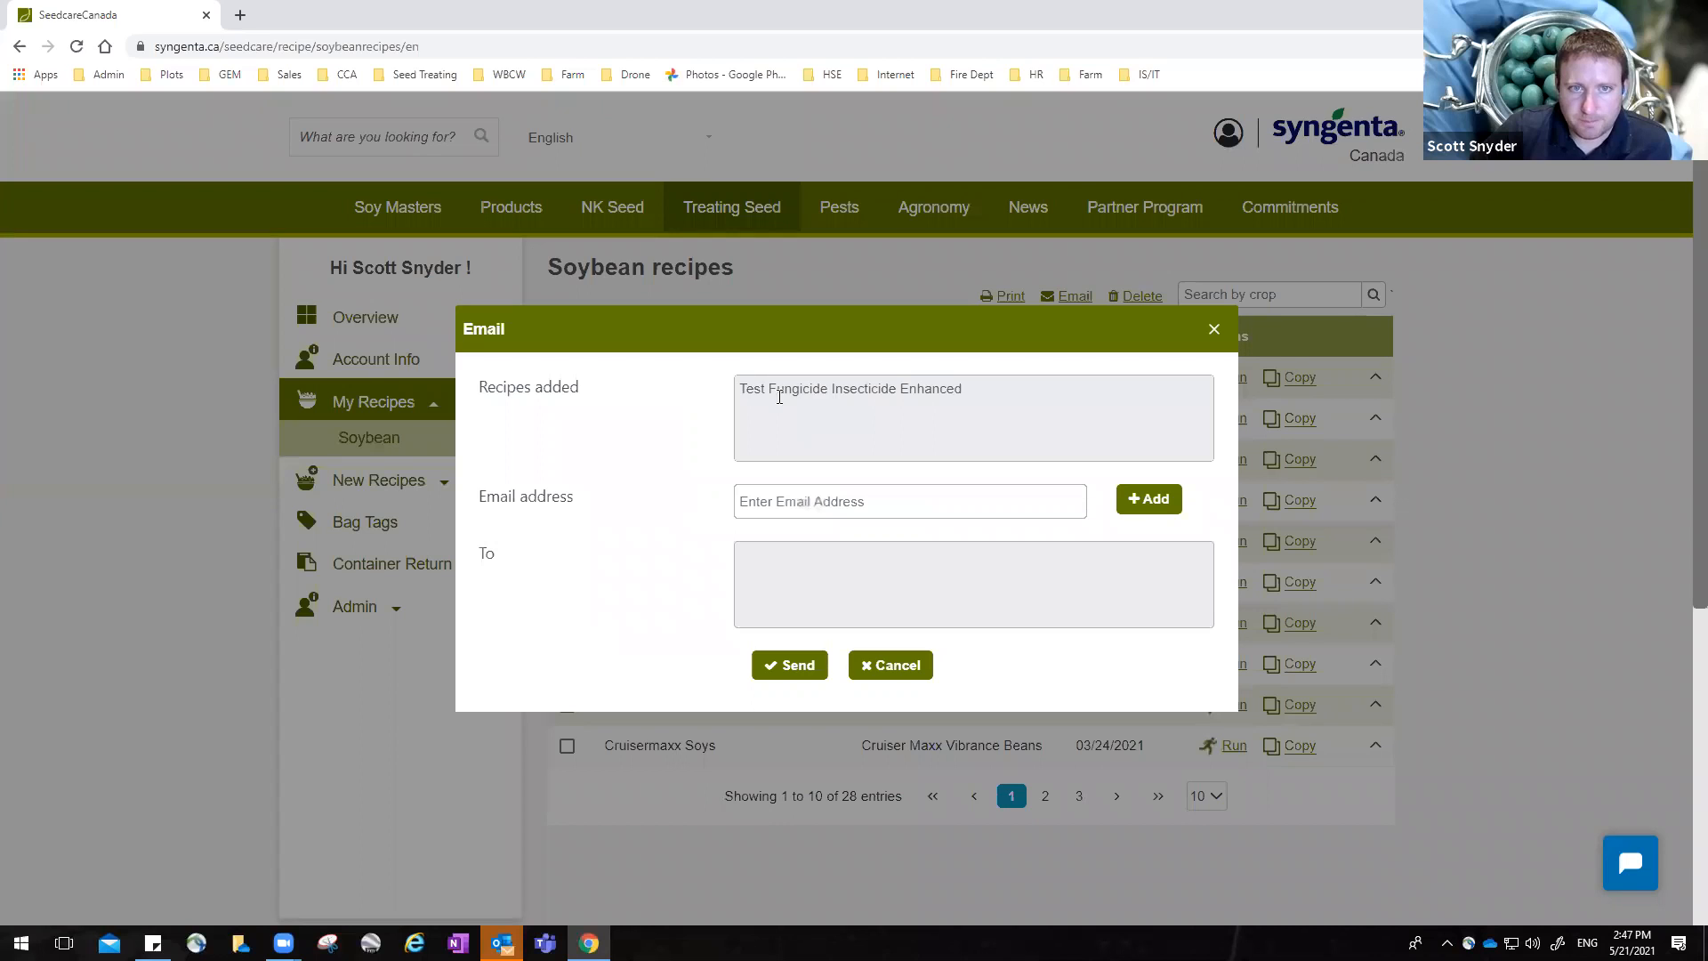
{"action": "mouse_move", "coordinate": [897, 326]}
{"action": "left_mouse_down"}
{"action": "mouse_move", "coordinate": [1064, 496]}
{"action": "mouse_move", "coordinate": [911, 308]}
{"action": "left_mouse_up"}
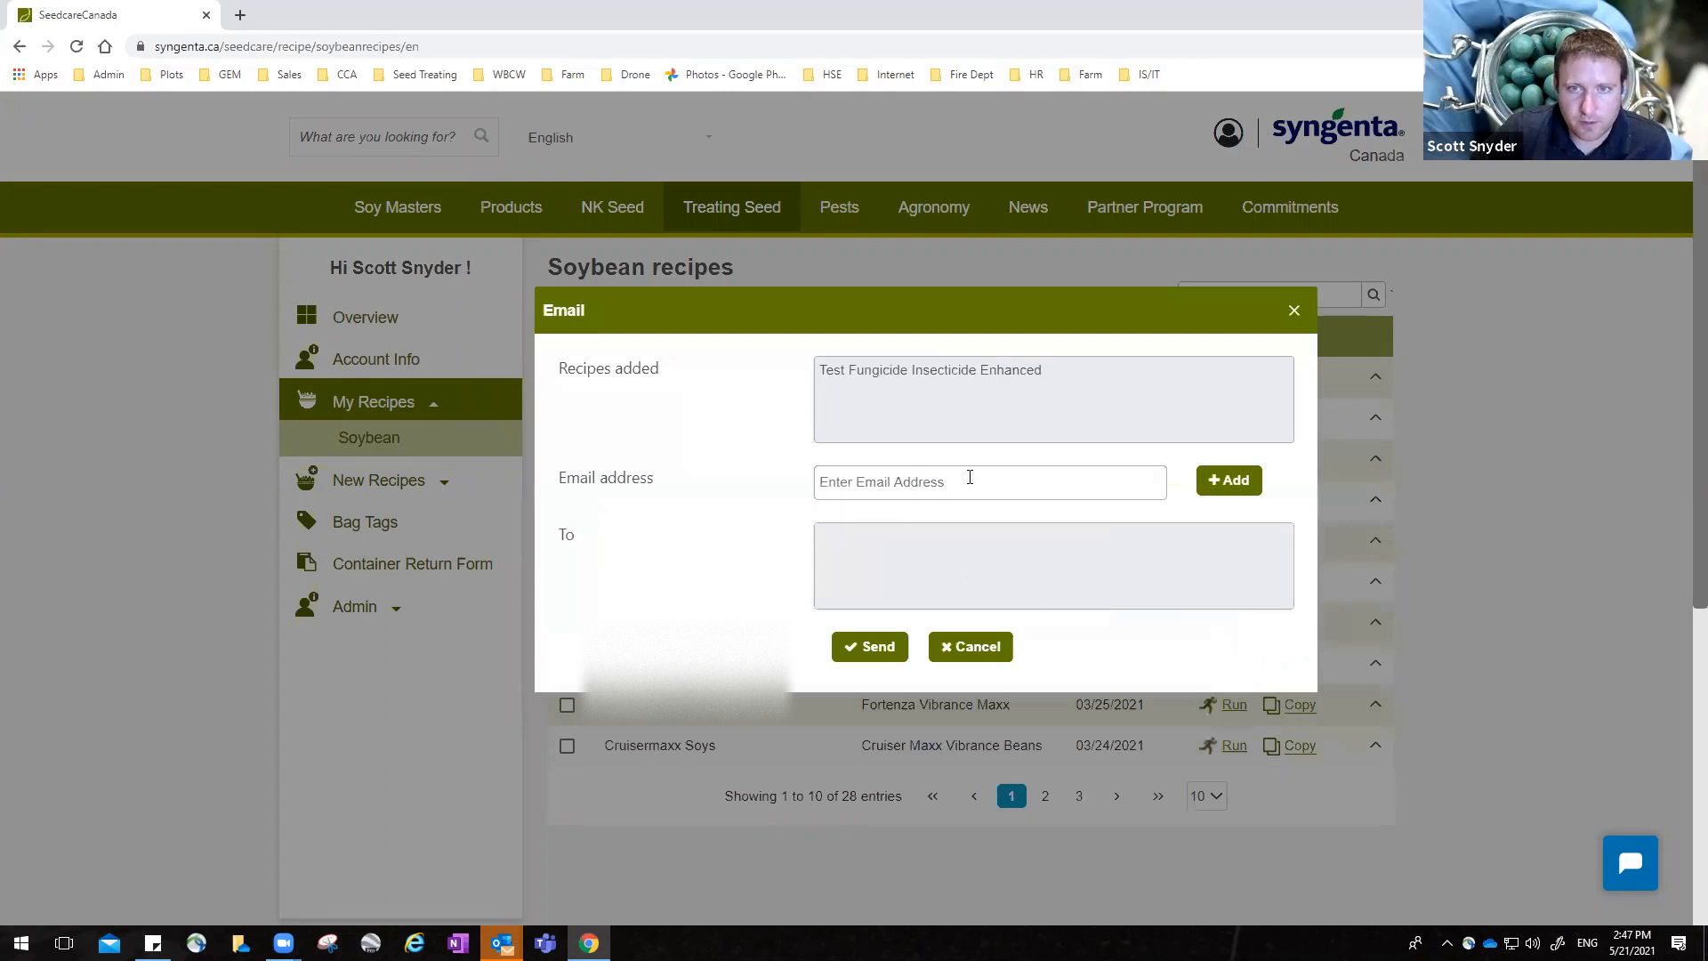
{"action": "left_click", "coordinate": [952, 488]}
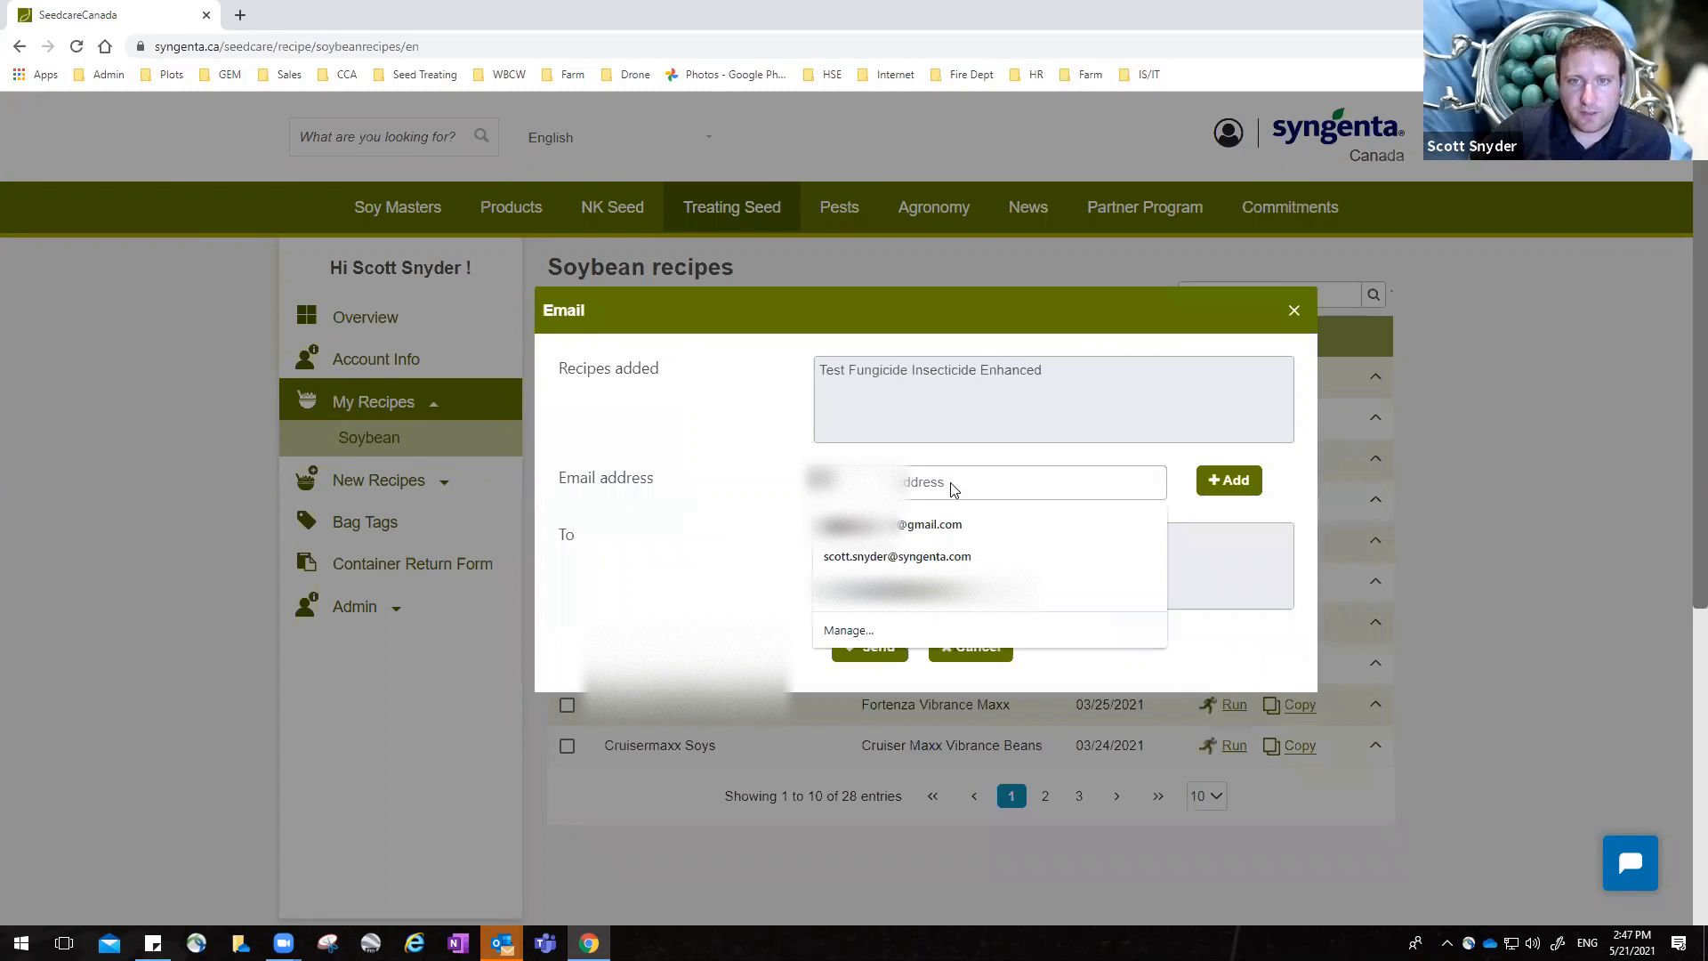
{"action": "left_click", "coordinate": [930, 524]}
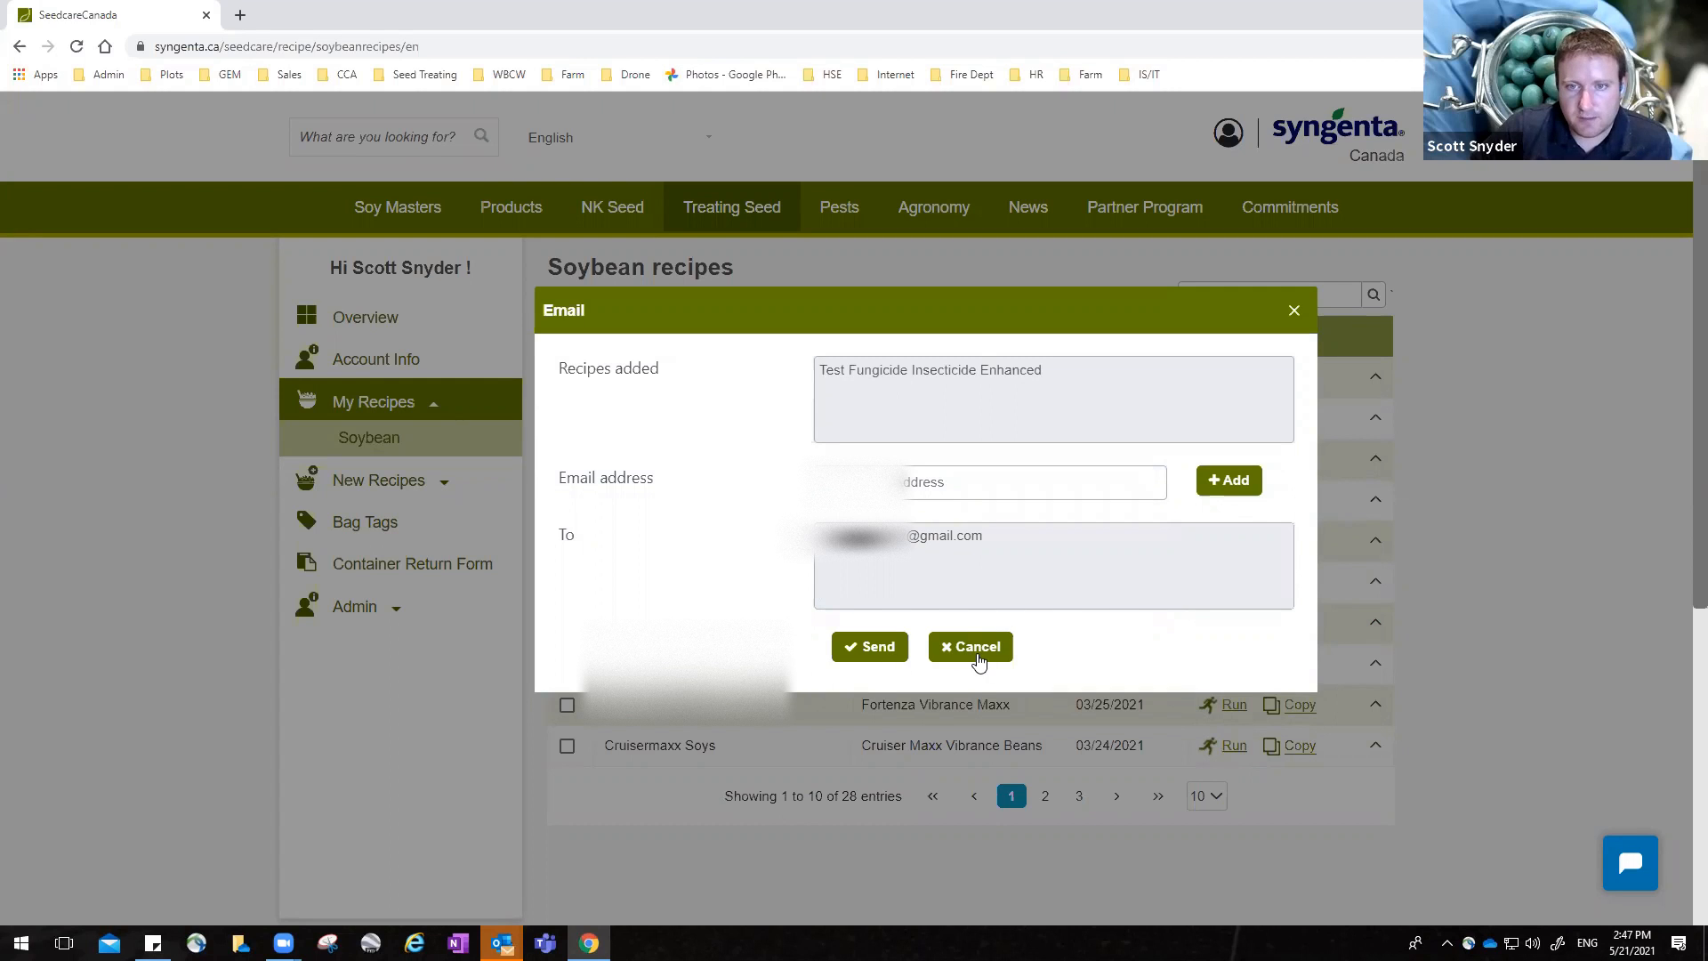
{"action": "left_click", "coordinate": [1298, 725]}
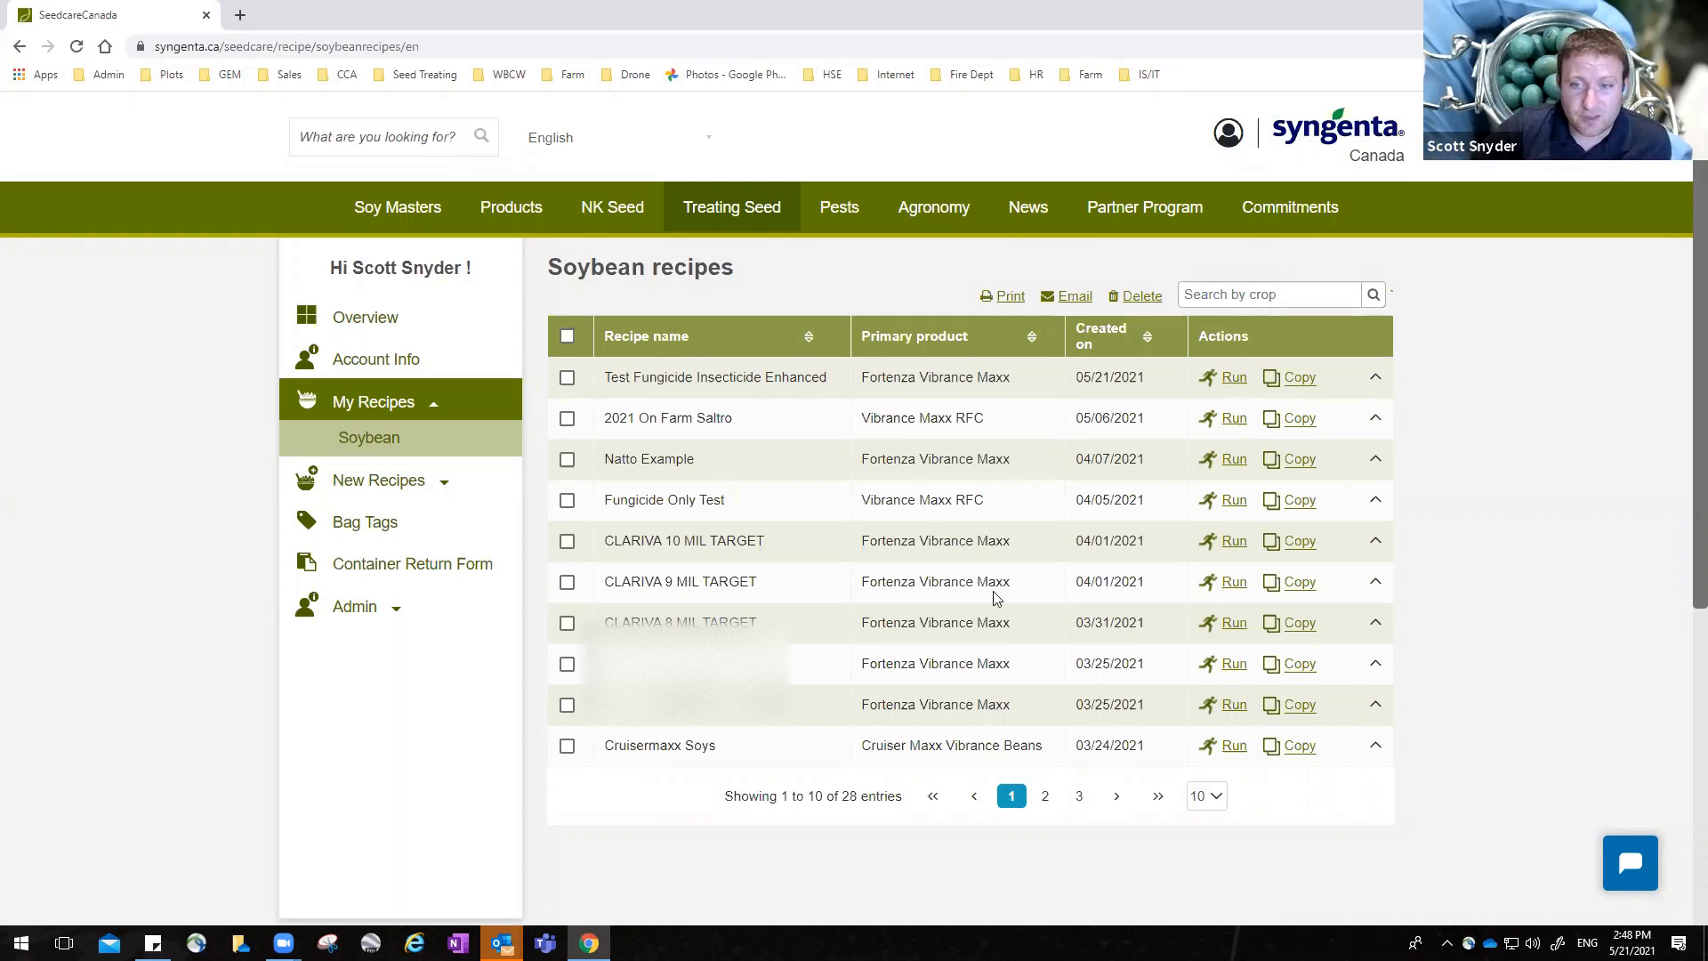
View the crop options offered by the recipe list's search field.
{"action": "left_click", "coordinate": [1223, 293]}
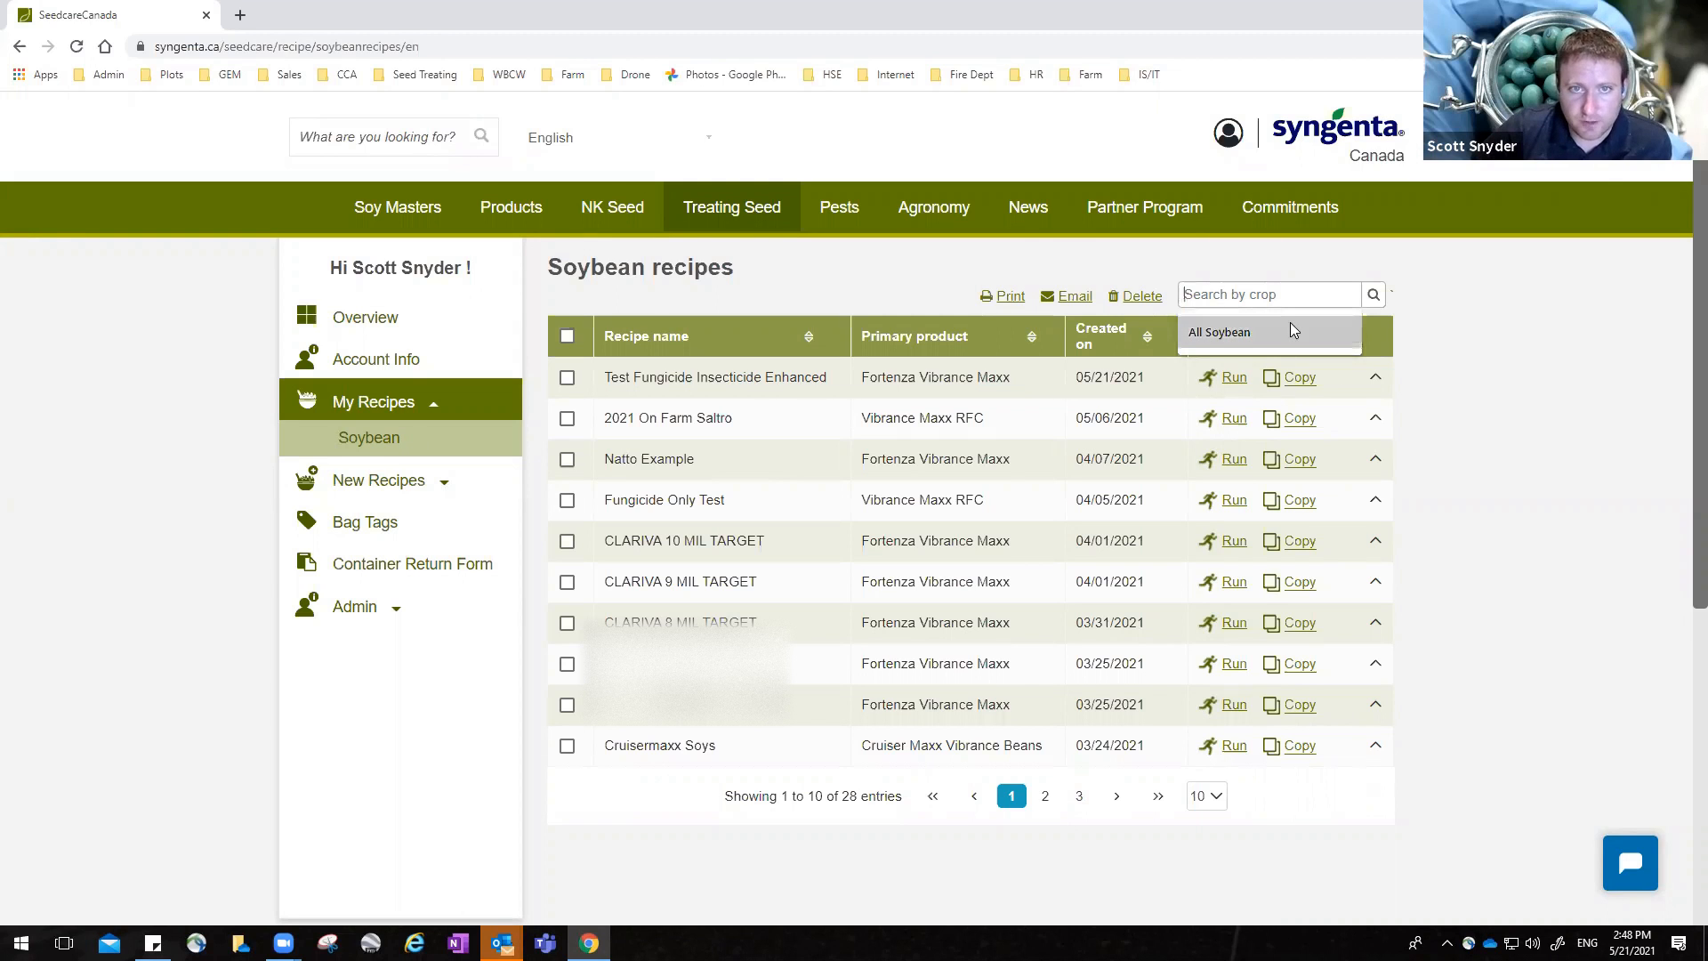
{"action": "left_click_drag", "start_coordinate": [567, 271], "coordinate": [689, 271]}
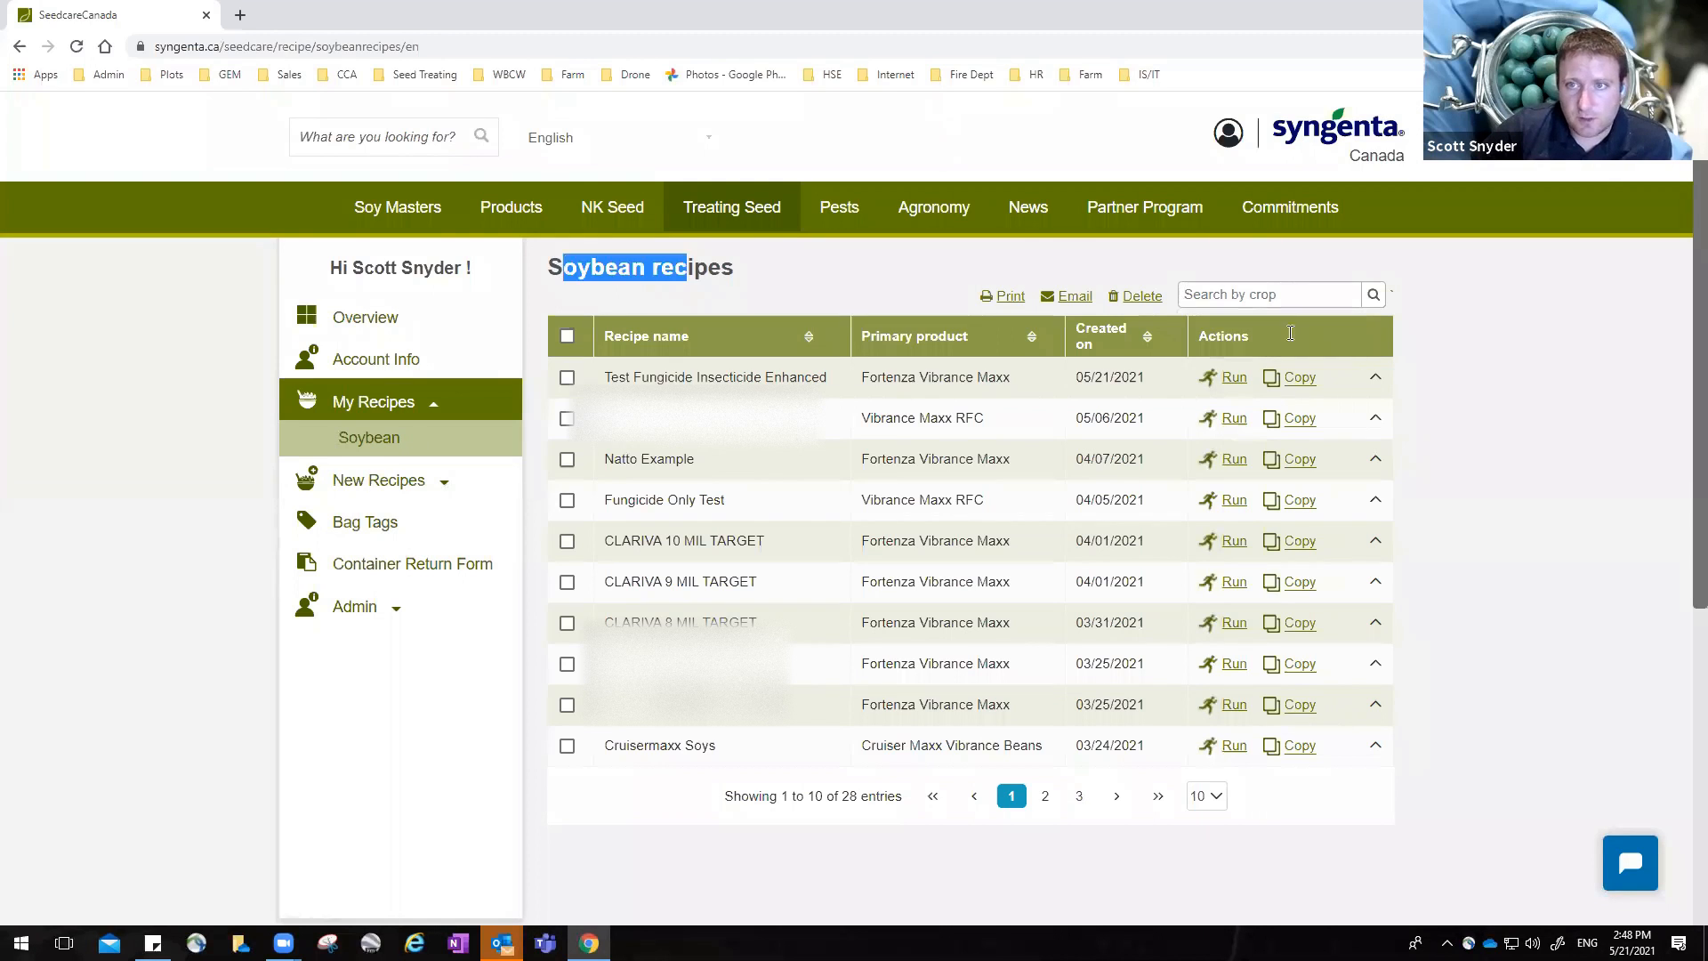
{"action": "left_click", "coordinate": [1343, 306]}
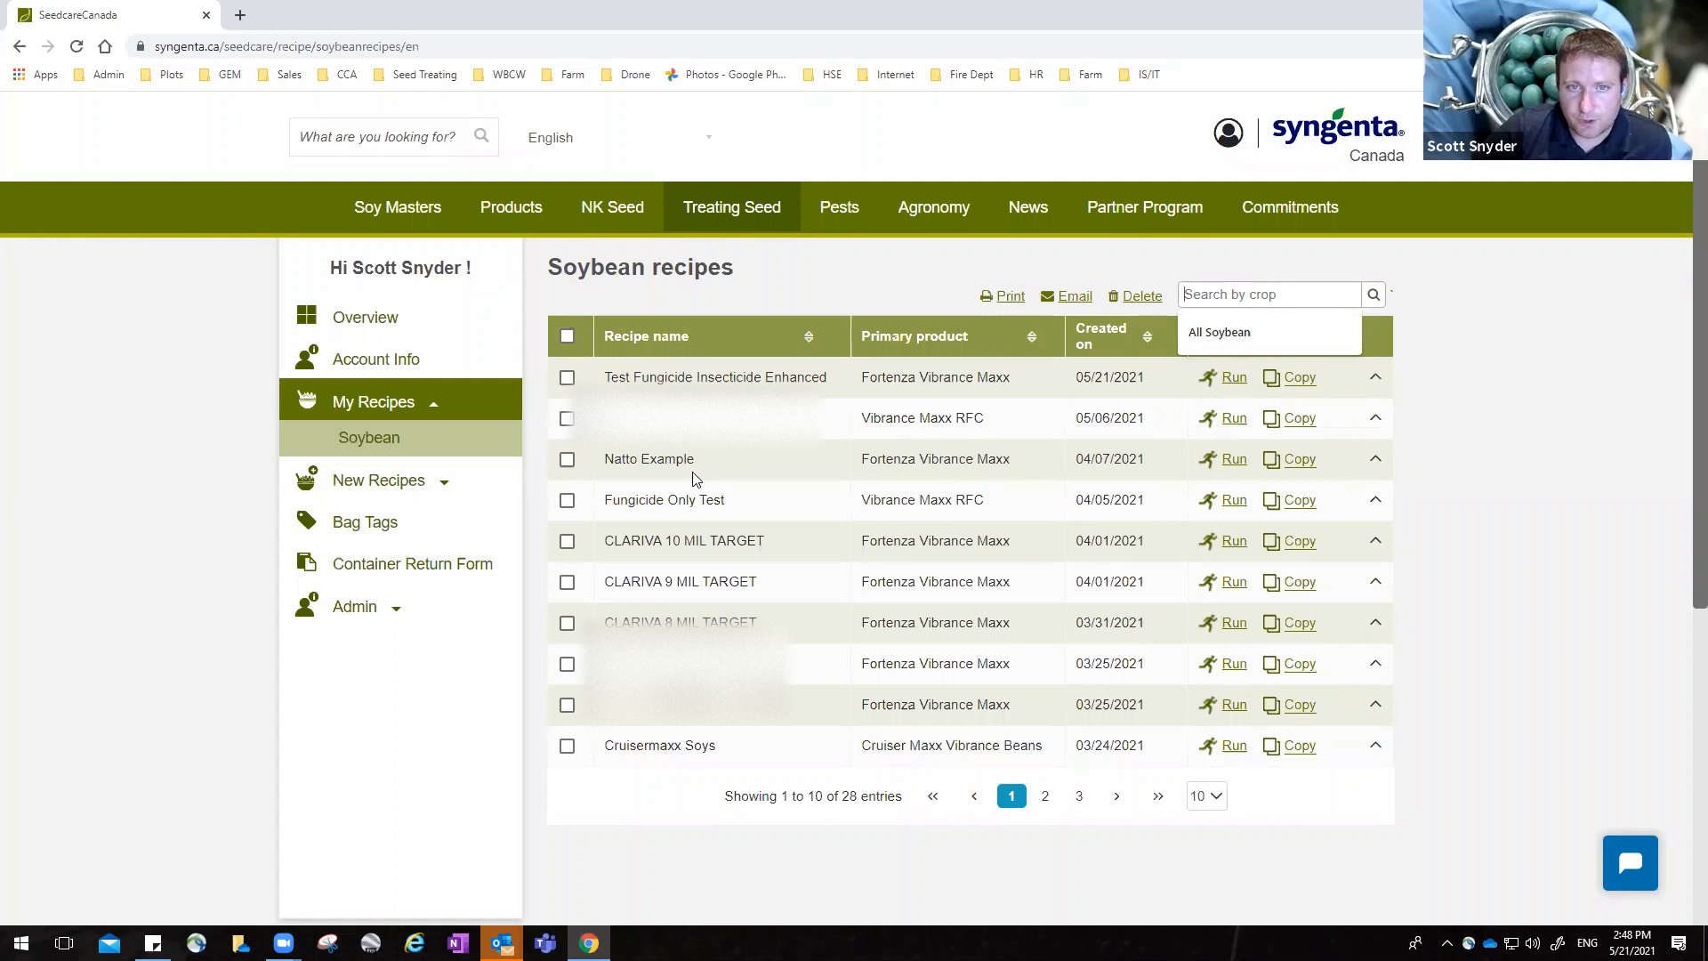
Page through the soybean recipes, set the list to show 50 entries per page, and look over the full list.
{"action": "left_click", "coordinate": [1050, 798]}
{"action": "left_click", "coordinate": [1082, 803]}
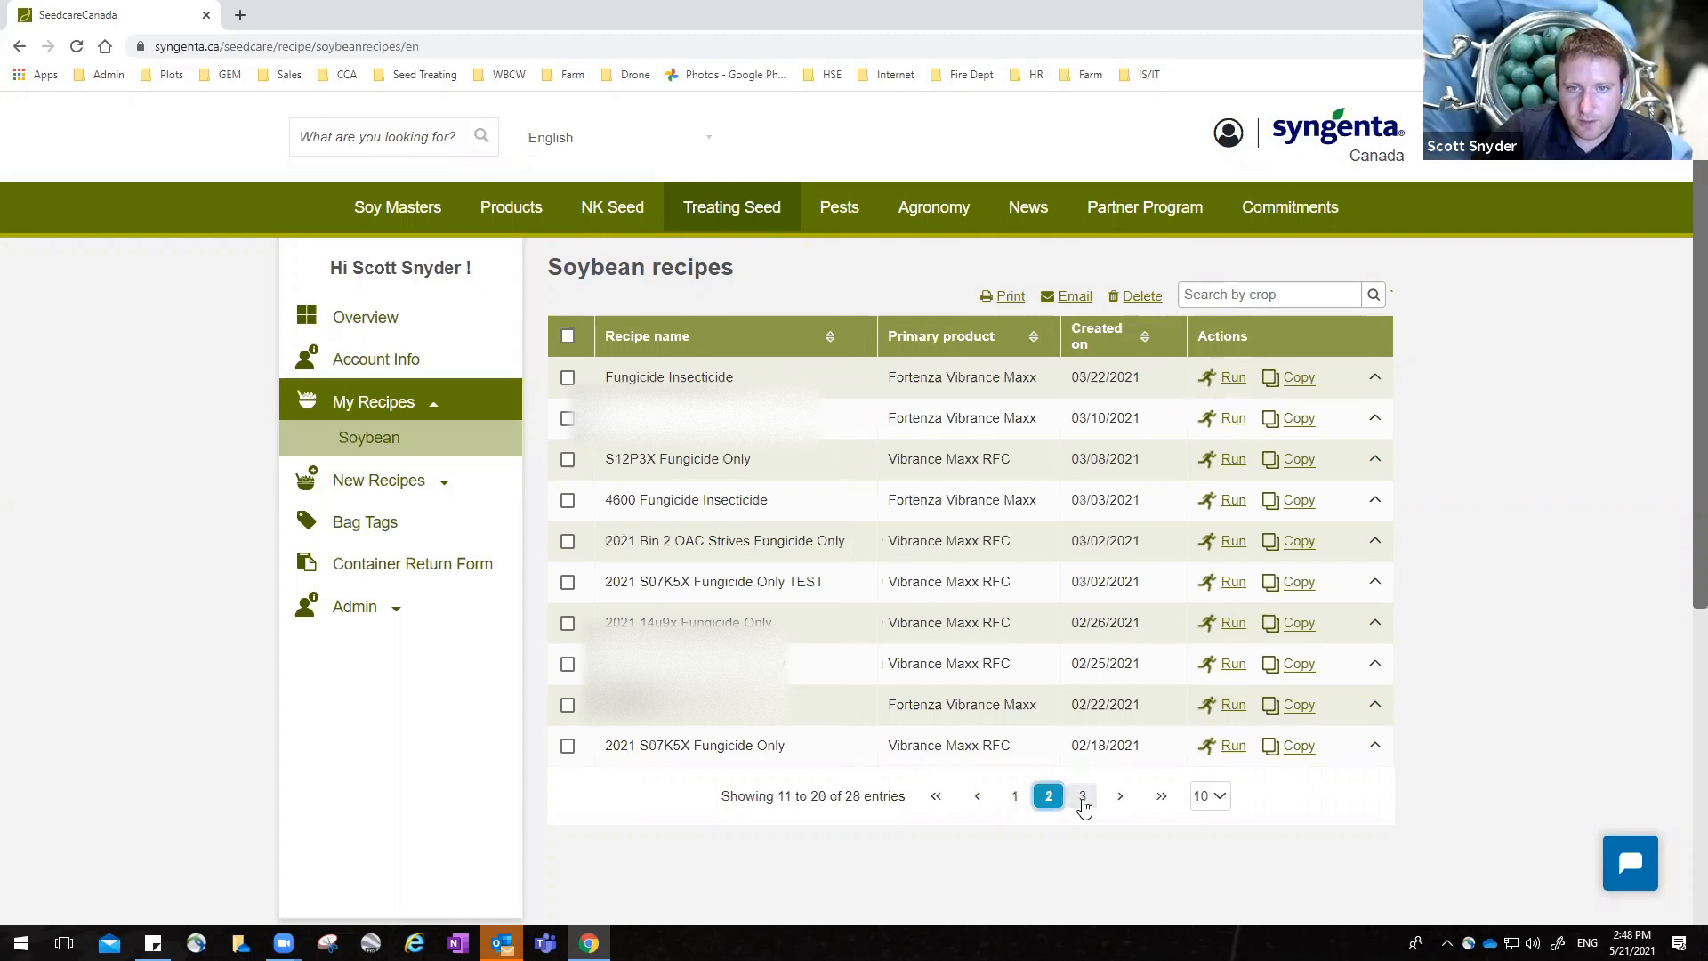
{"action": "left_click", "coordinate": [1222, 722]}
{"action": "left_click", "coordinate": [1204, 793]}
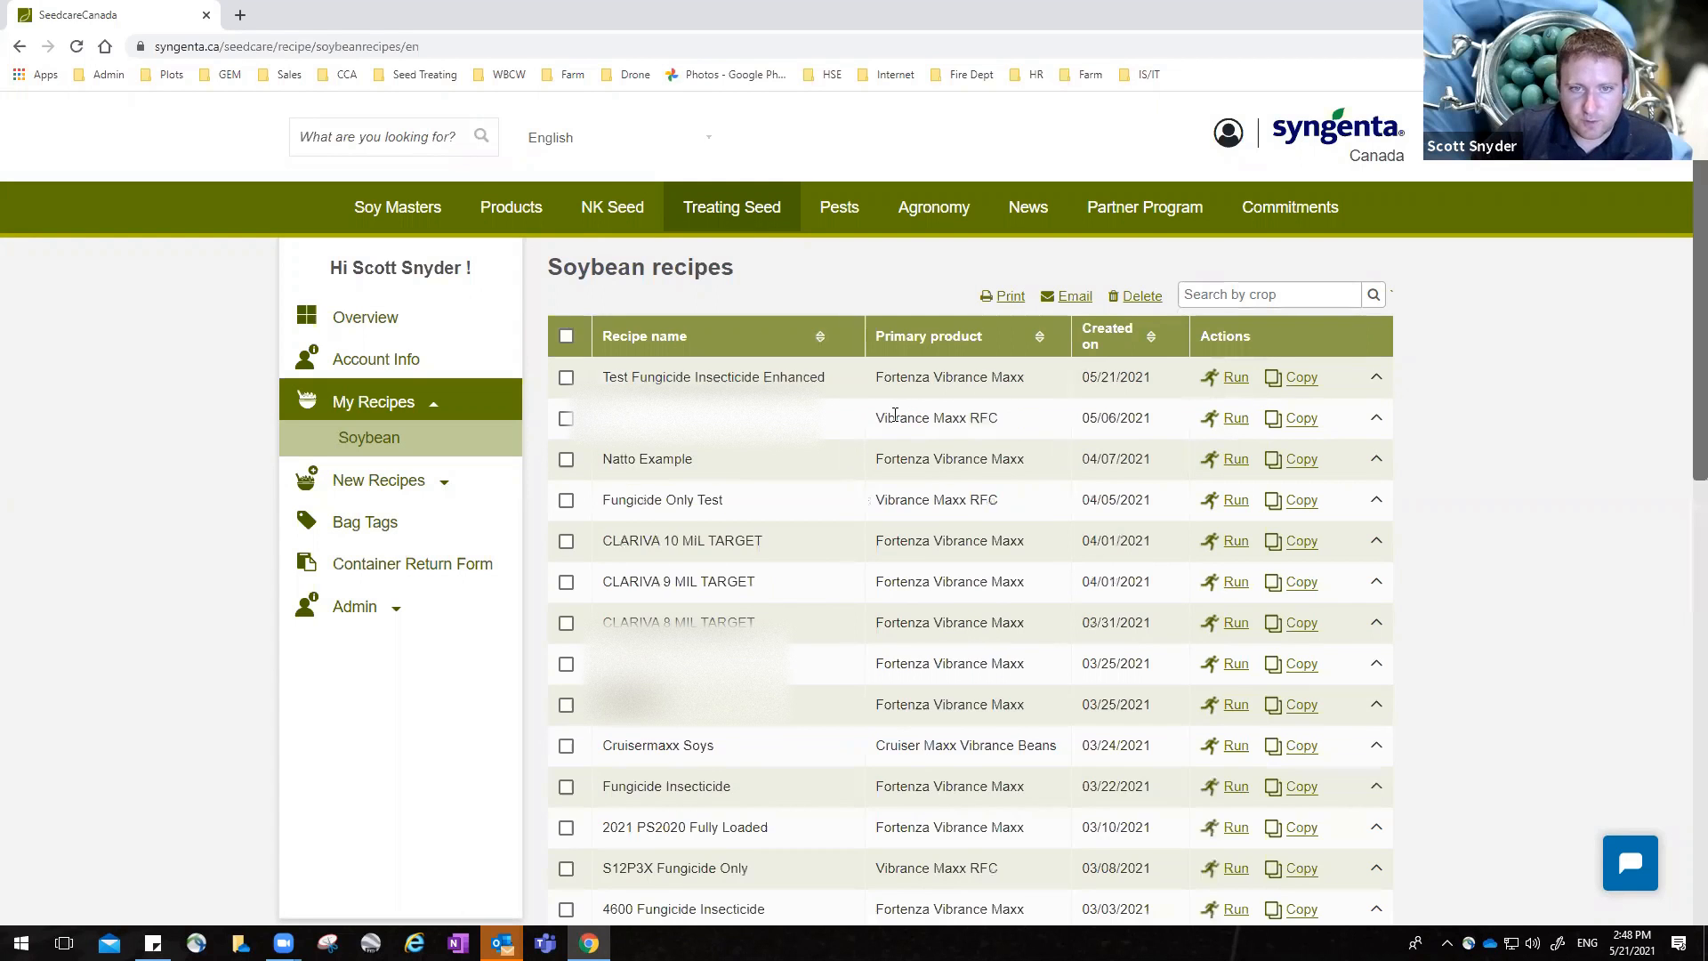
{"action": "scroll", "coordinate": [895, 415], "scroll_direction": "down", "scroll_amount": 10}
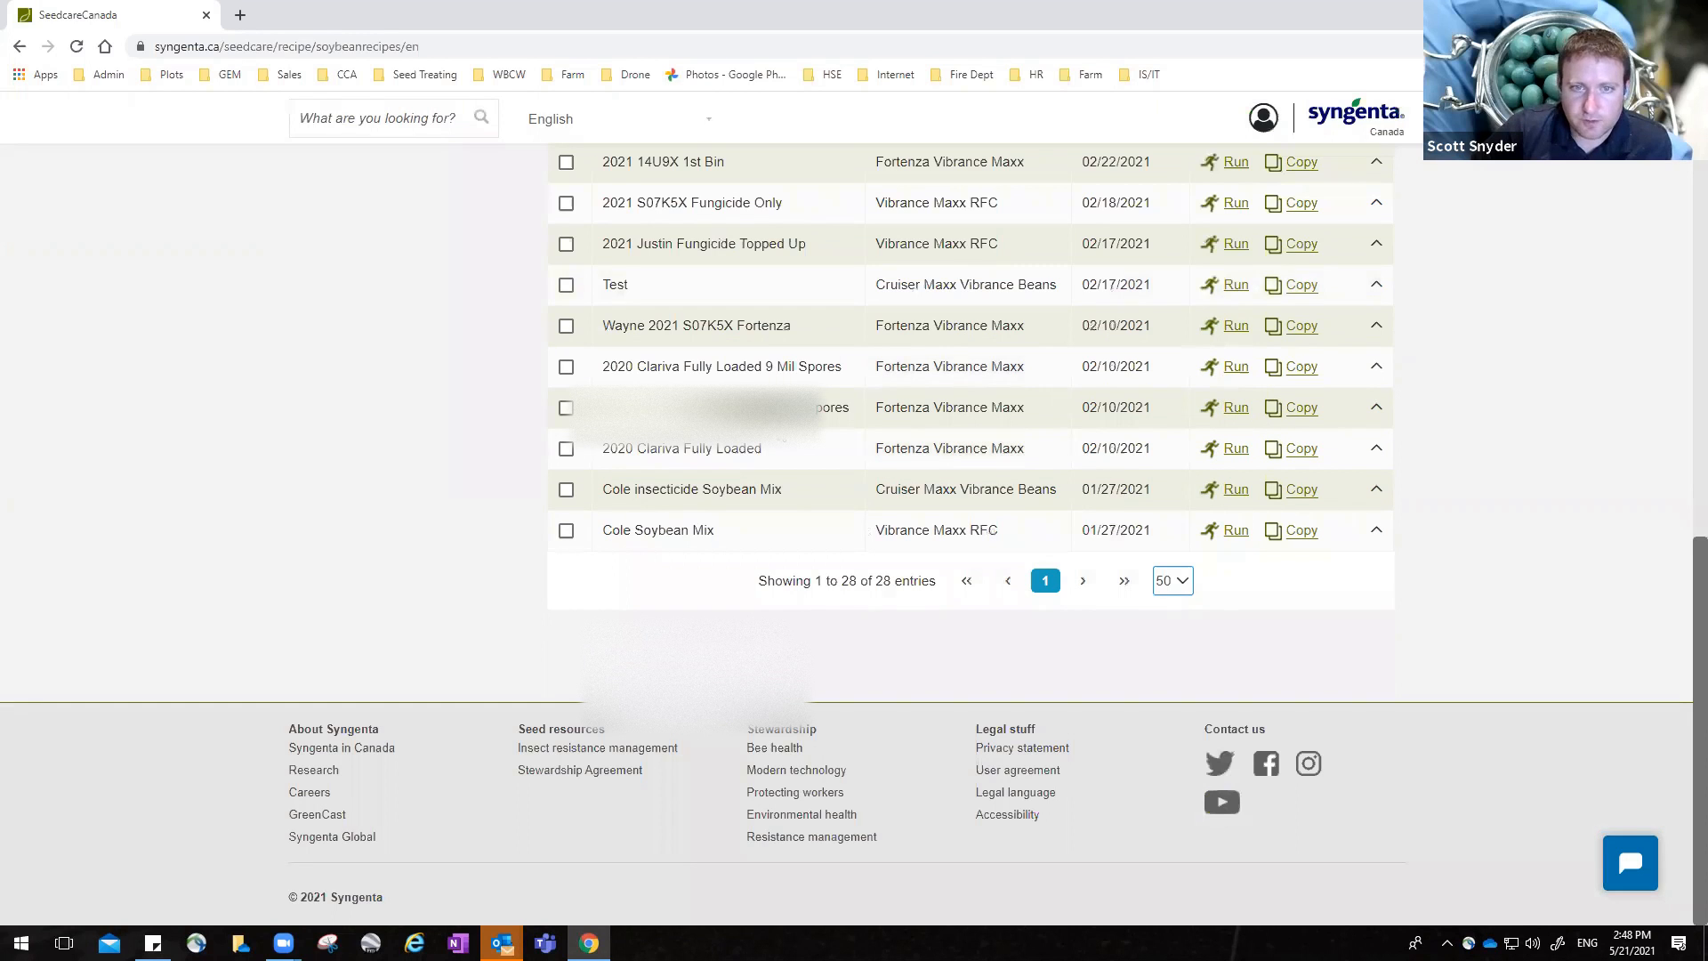
{"action": "scroll", "coordinate": [744, 450], "scroll_direction": "up", "scroll_amount": 10}
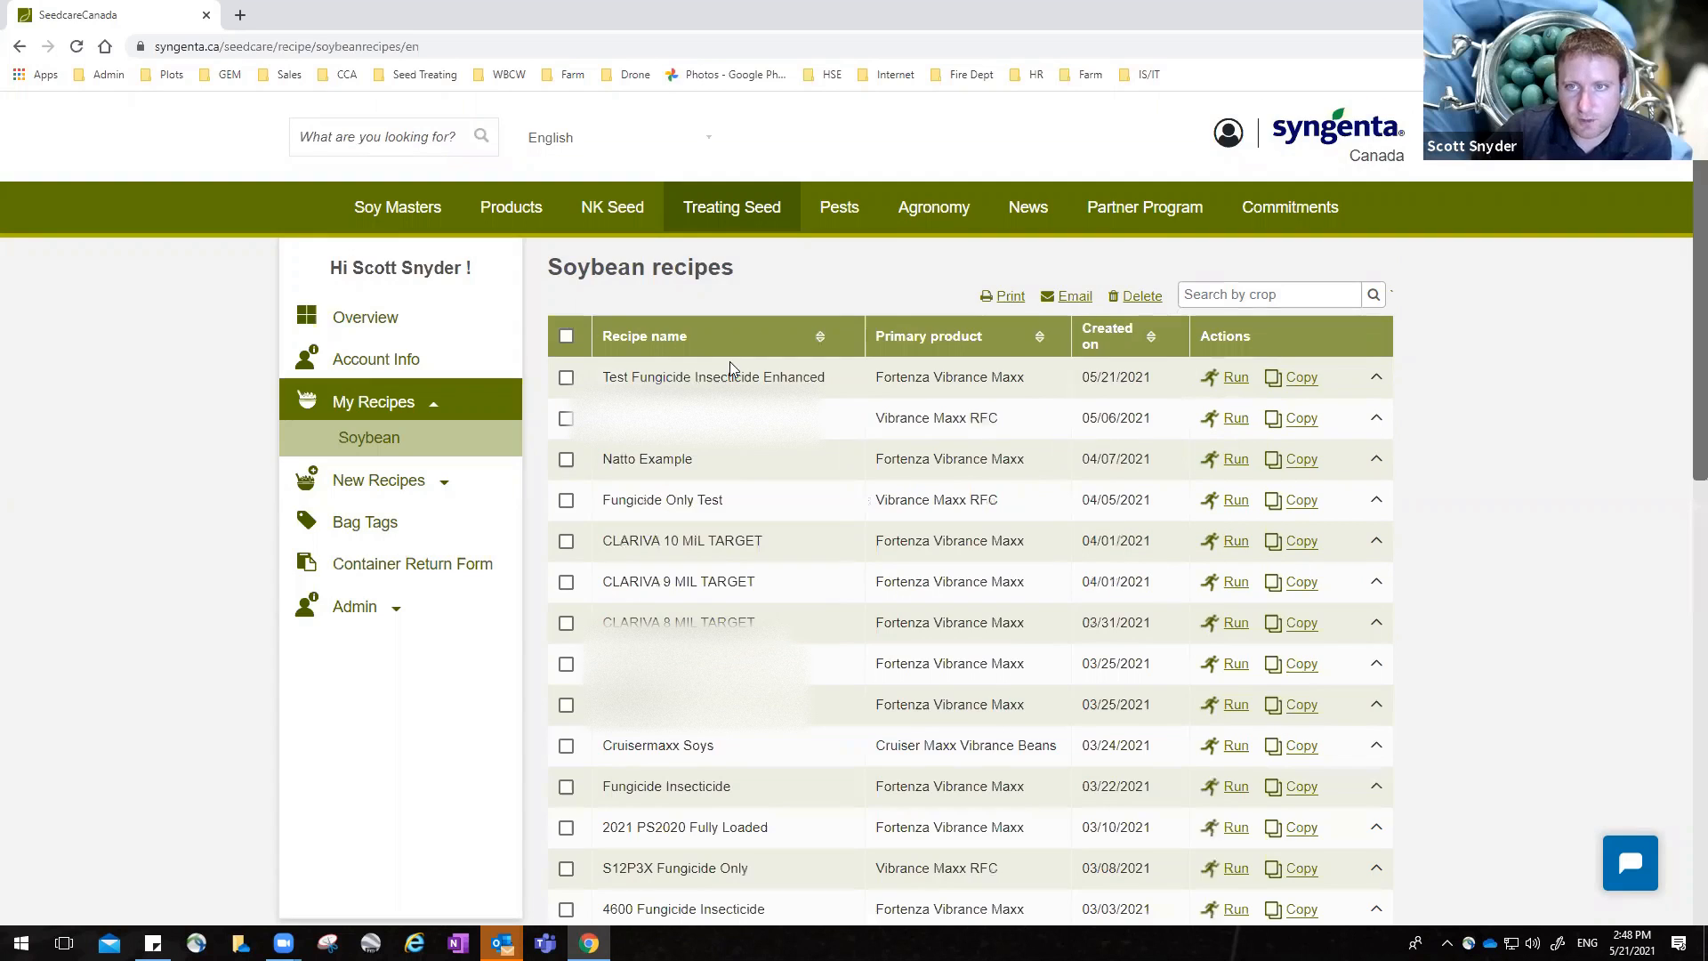